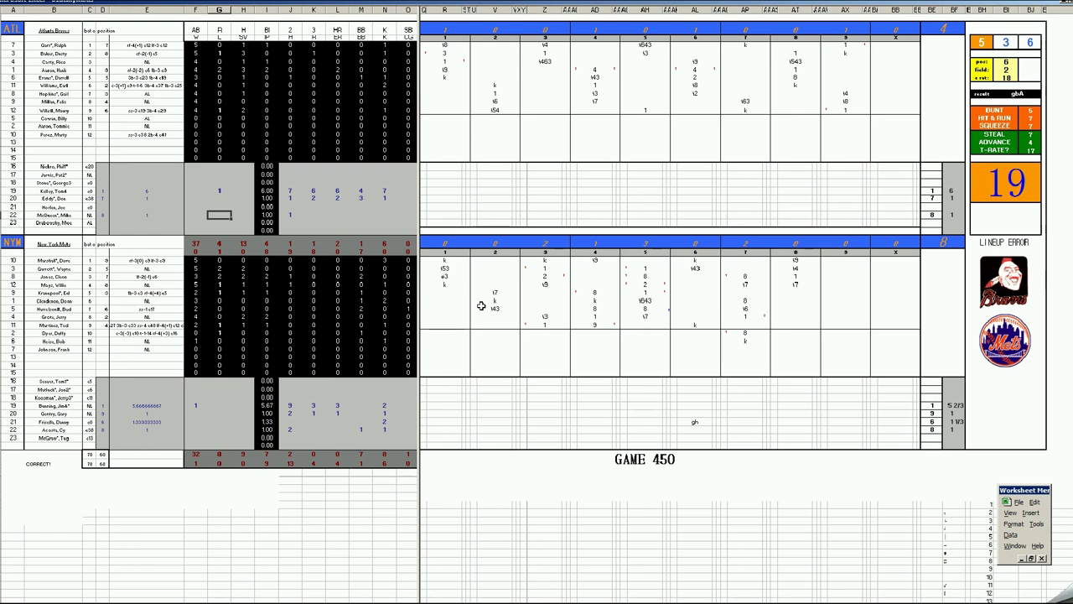
Step: Review the Game 450 scoresheet, examining the Braves' and Mets' inning-by-inning plays and the Mets starting pitcher's innings
{"action": "left_click", "coordinate": [546, 277]}
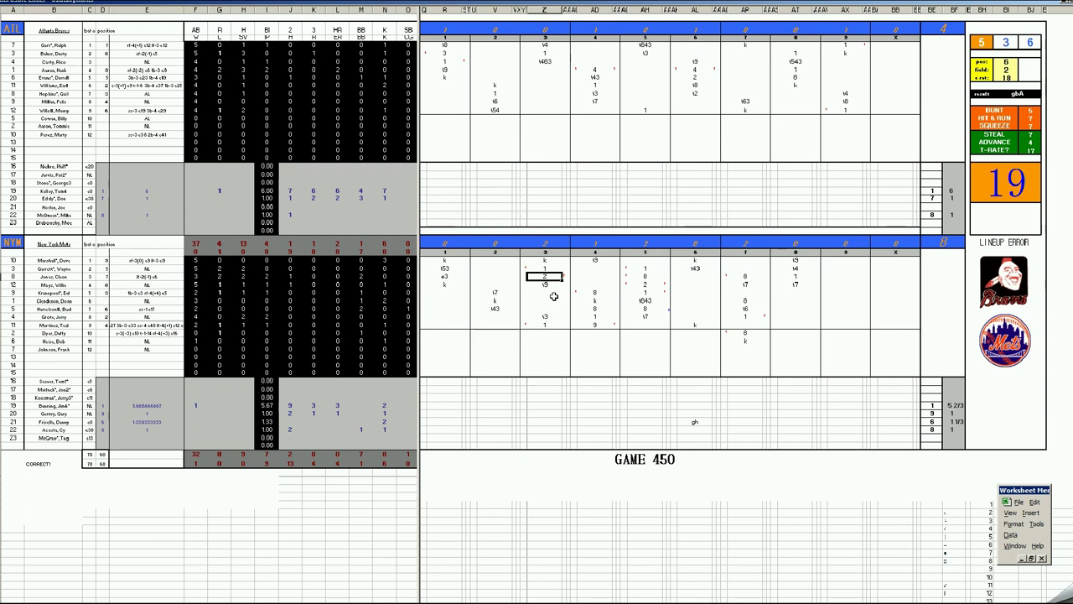
{"action": "left_click", "coordinate": [595, 76]}
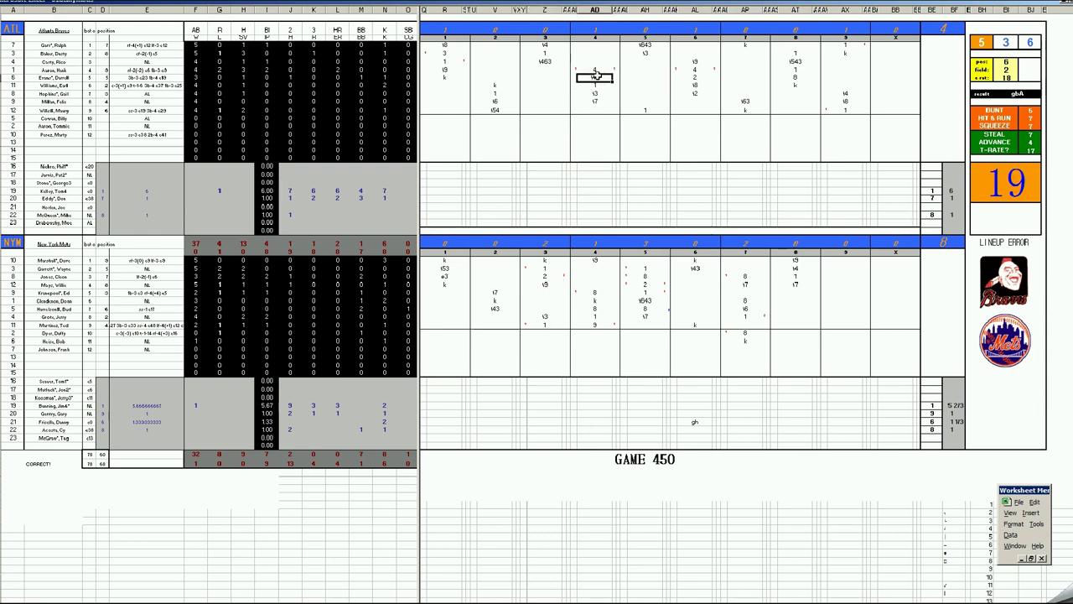
{"action": "left_click", "coordinate": [595, 68]}
{"action": "type", "text": "4"}
{"action": "left_click", "coordinate": [599, 324]}
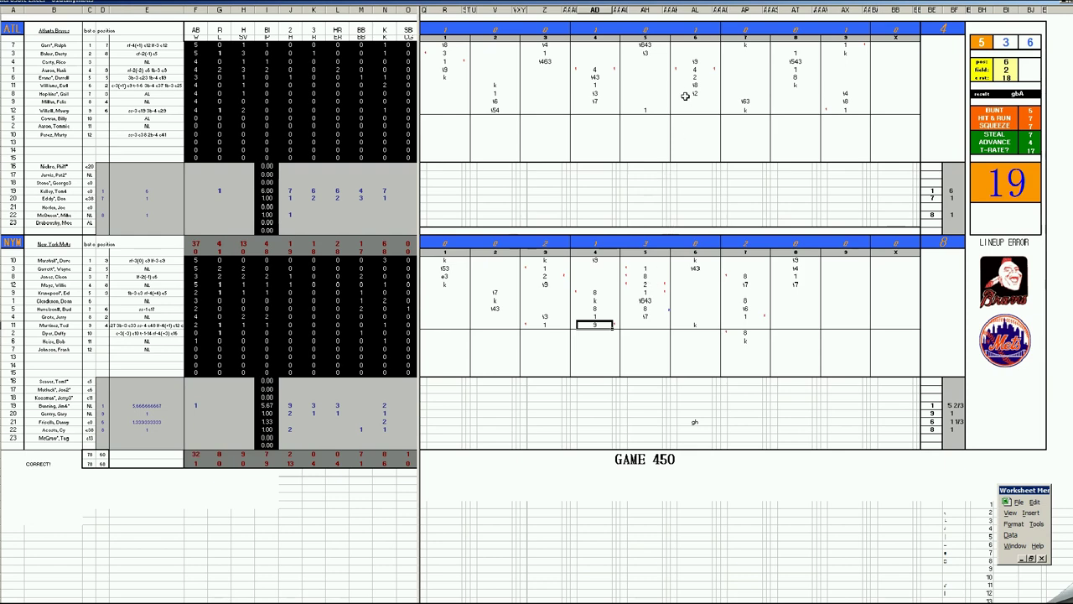
{"action": "left_click", "coordinate": [695, 70]}
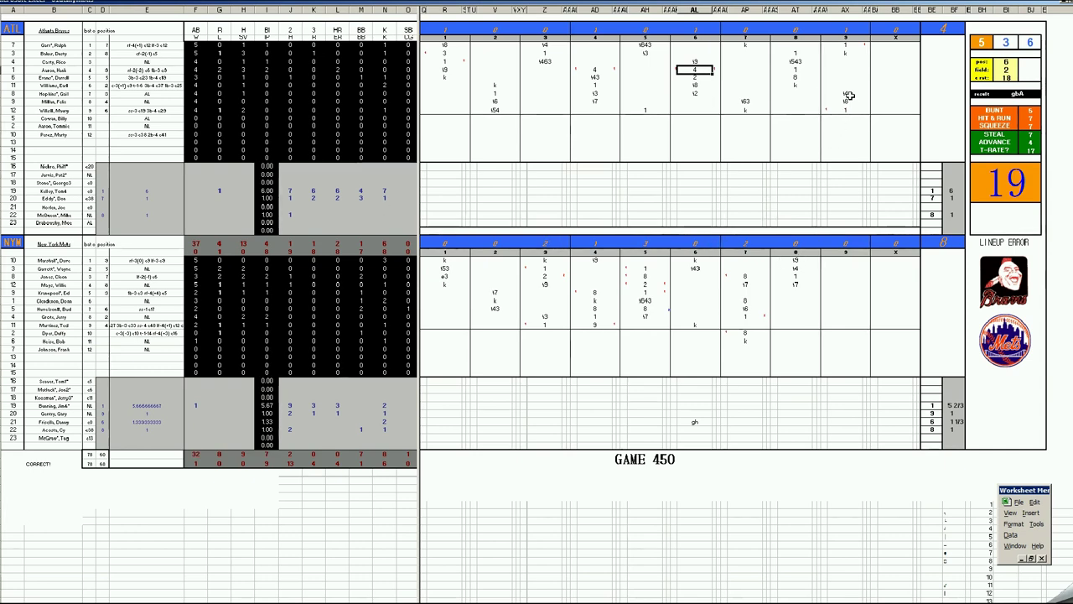
{"action": "left_click", "coordinate": [153, 408]}
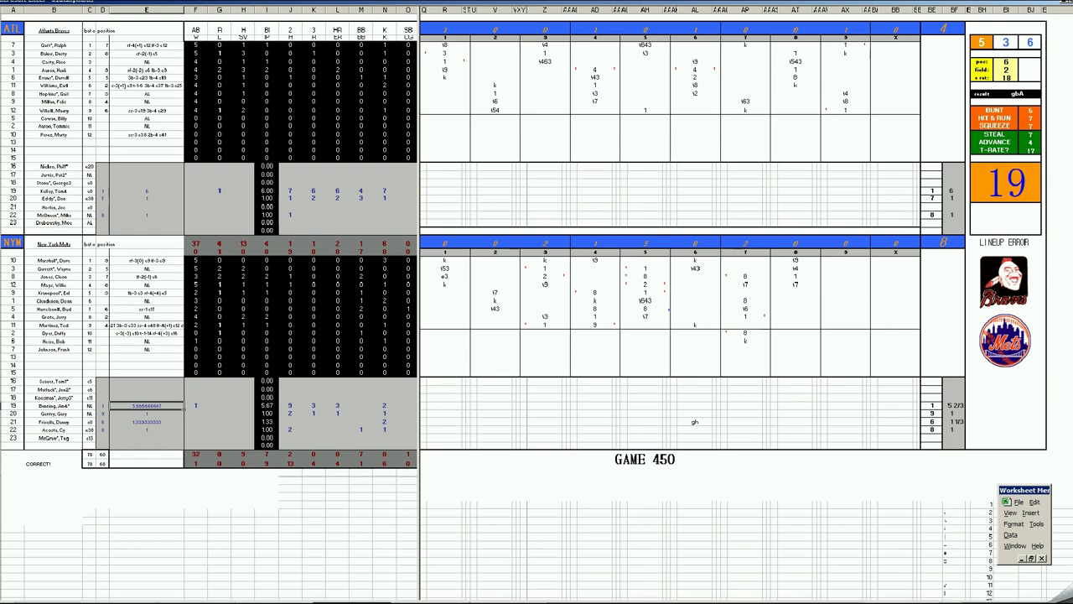
Step: Close the Game 450 scoresheet workbook without saving it
{"action": "right_click", "coordinate": [353, 597]}
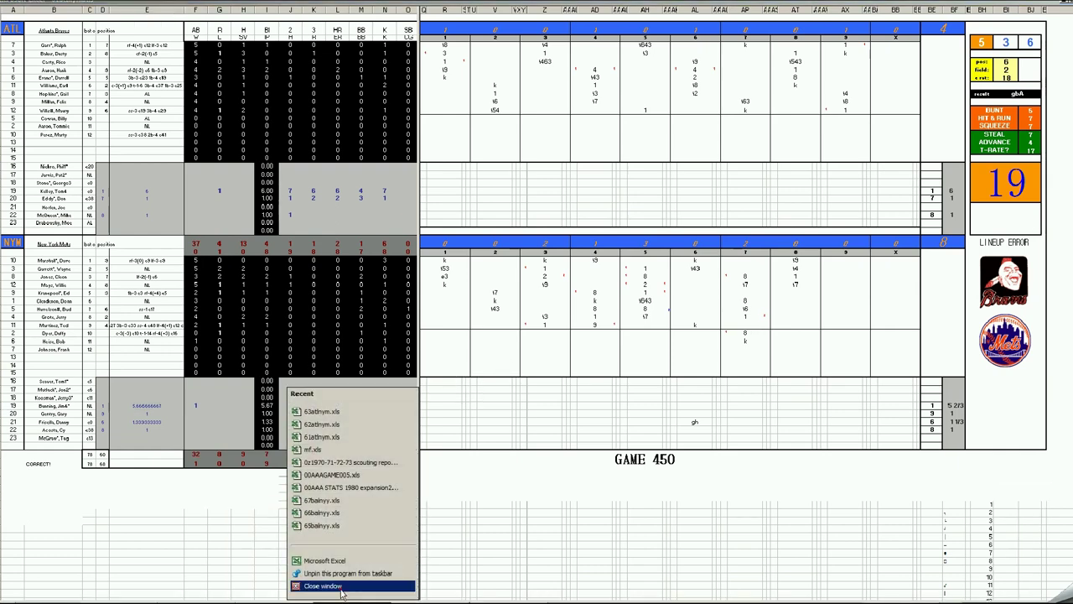
{"action": "left_click", "coordinate": [317, 585]}
{"action": "left_click", "coordinate": [541, 339]}
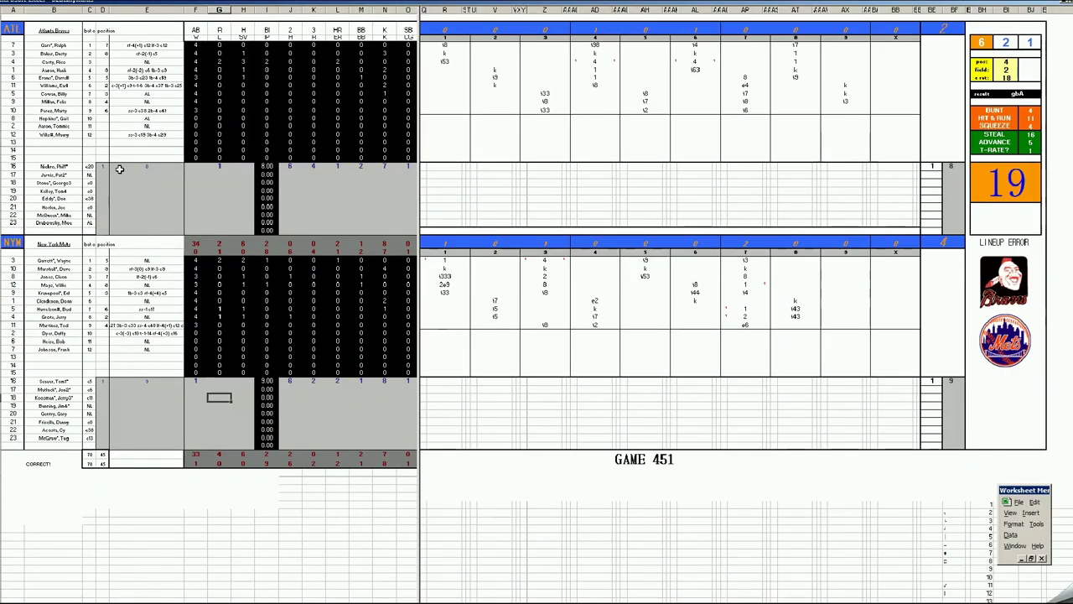
Step: Review the Game 451 scoresheet, examining both starting pitchers' lines and the key plays from the first through seventh innings
{"action": "left_click", "coordinate": [118, 168]}
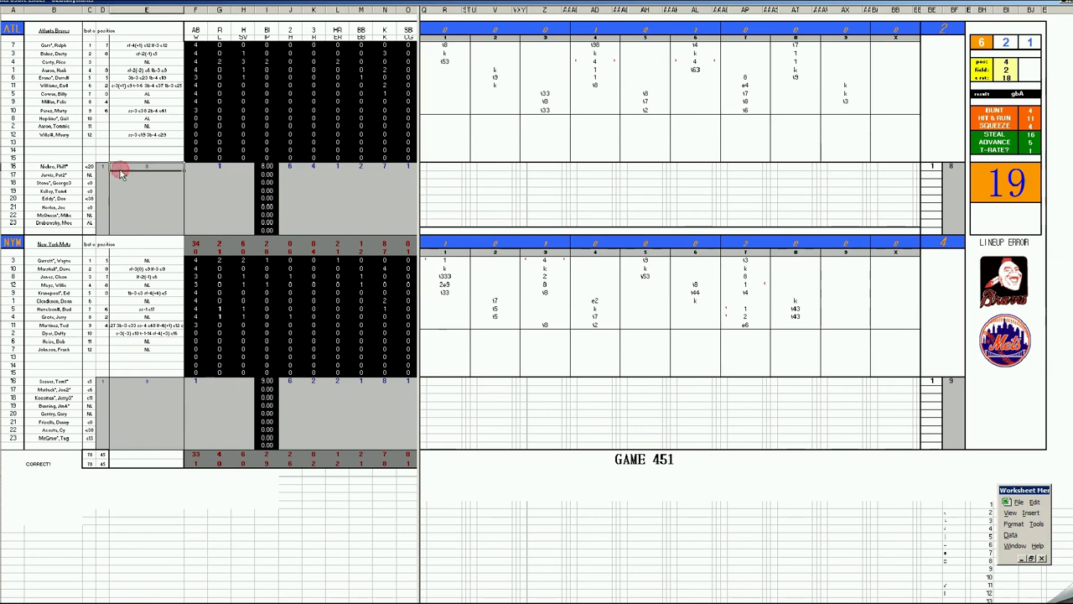
{"action": "left_click", "coordinate": [170, 381]}
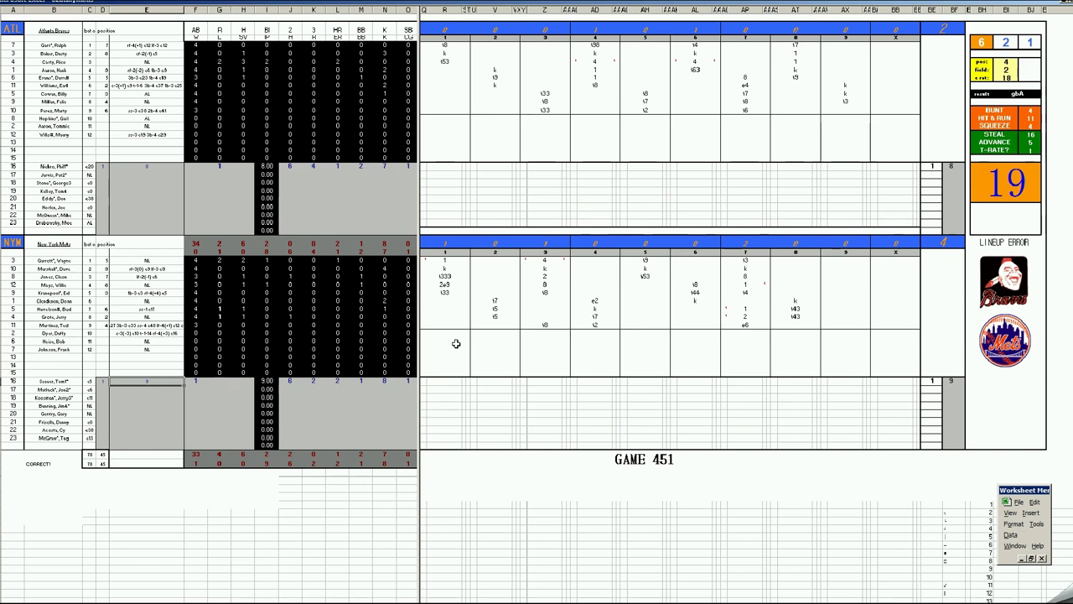
{"action": "left_click", "coordinate": [445, 284]}
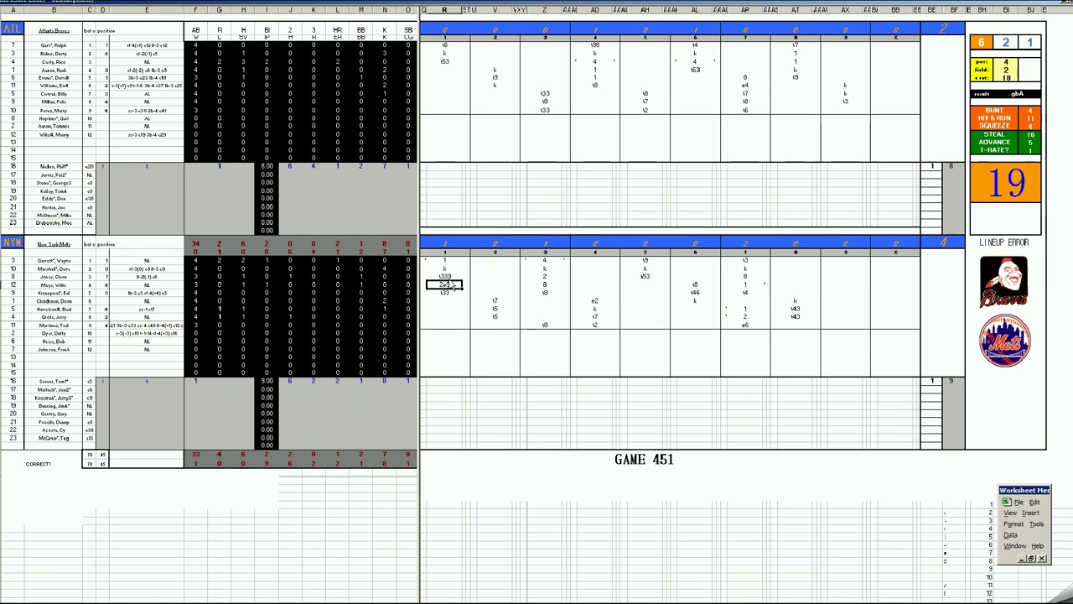
{"action": "left_click", "coordinate": [546, 261]}
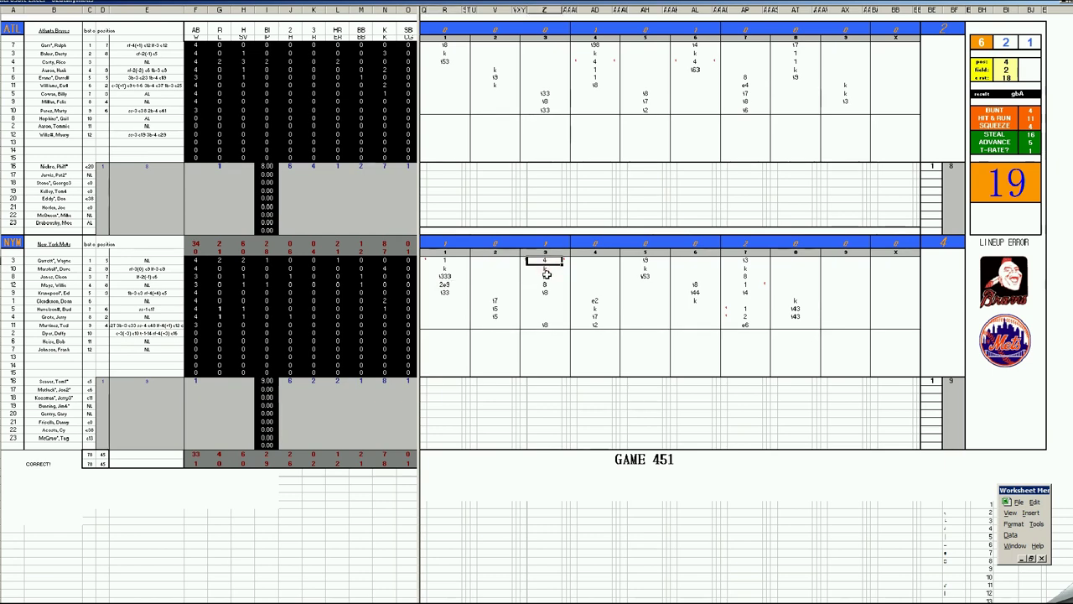
{"action": "left_click", "coordinate": [596, 62]}
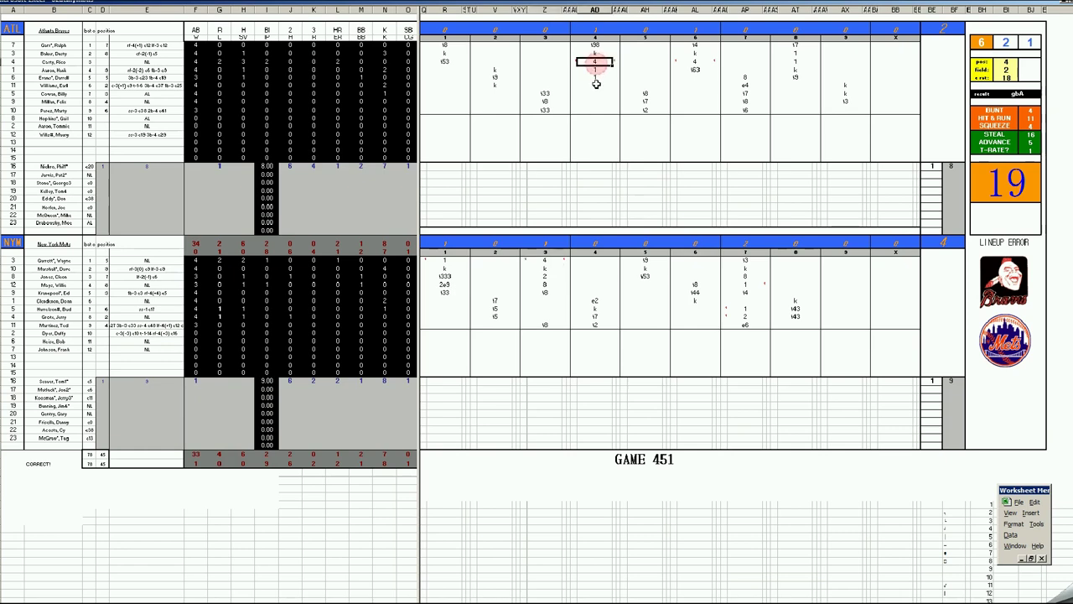
{"action": "left_click", "coordinate": [698, 62]}
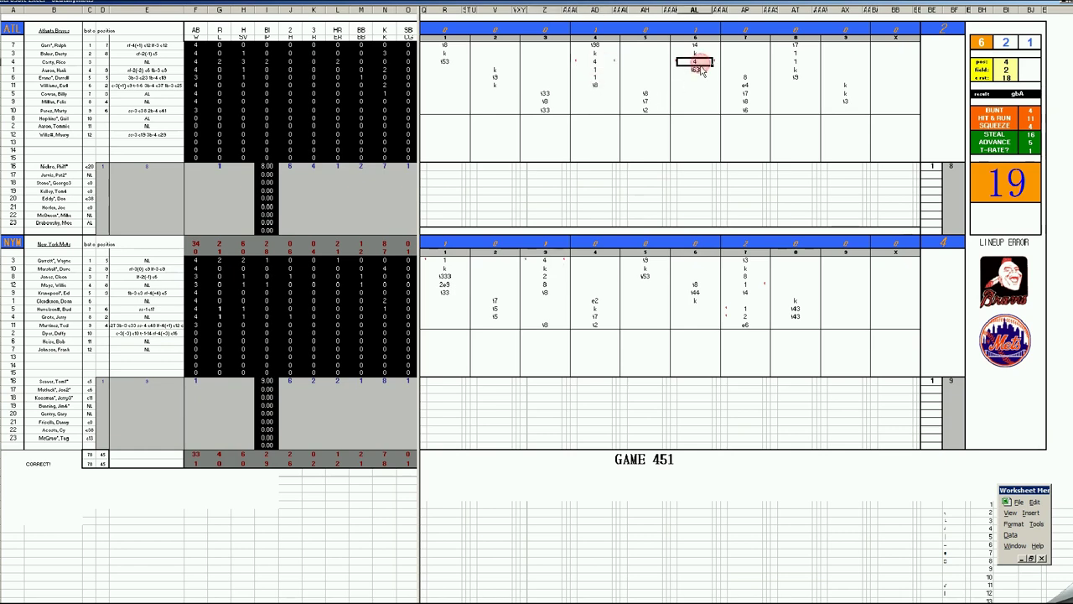
{"action": "left_click", "coordinate": [745, 316]}
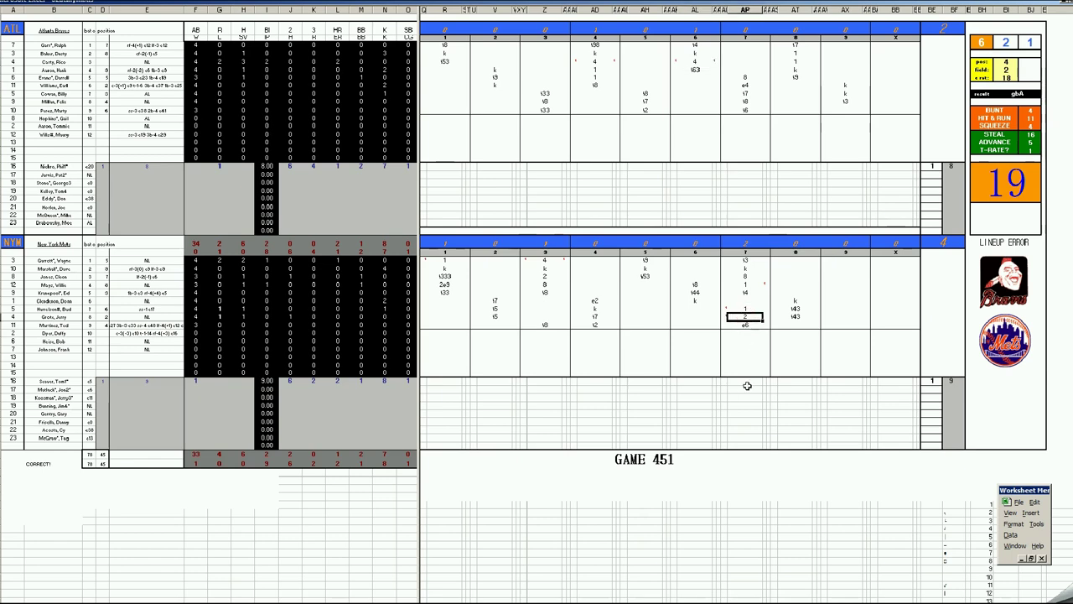
{"action": "left_click", "coordinate": [747, 325]}
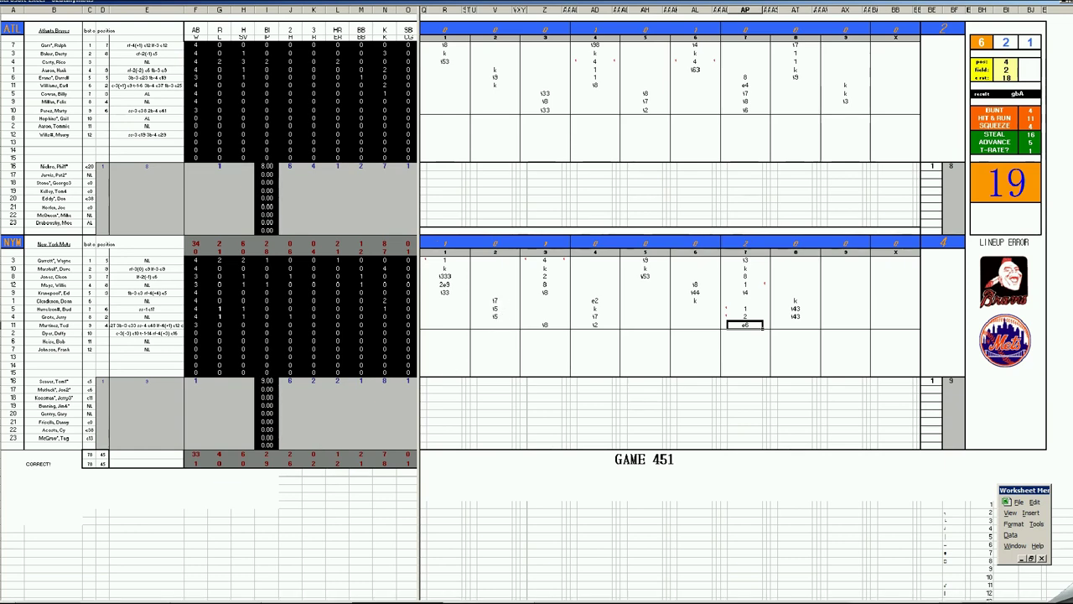
Step: Close the Game 451 workbook 62atlnym.xls without saving its changes
{"action": "right_click", "coordinate": [399, 601]}
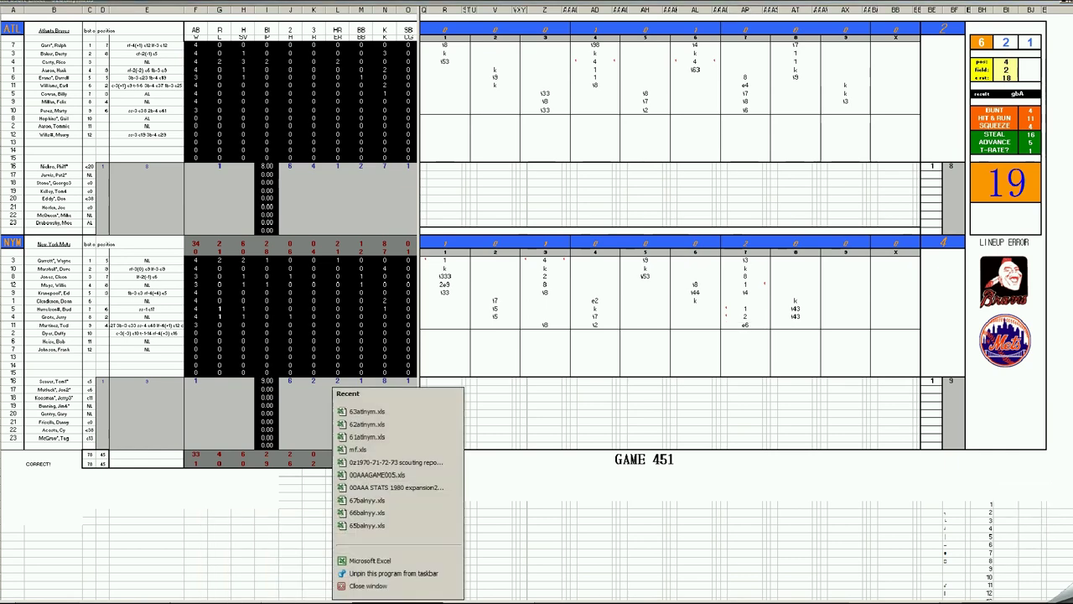
{"action": "left_click", "coordinate": [382, 586]}
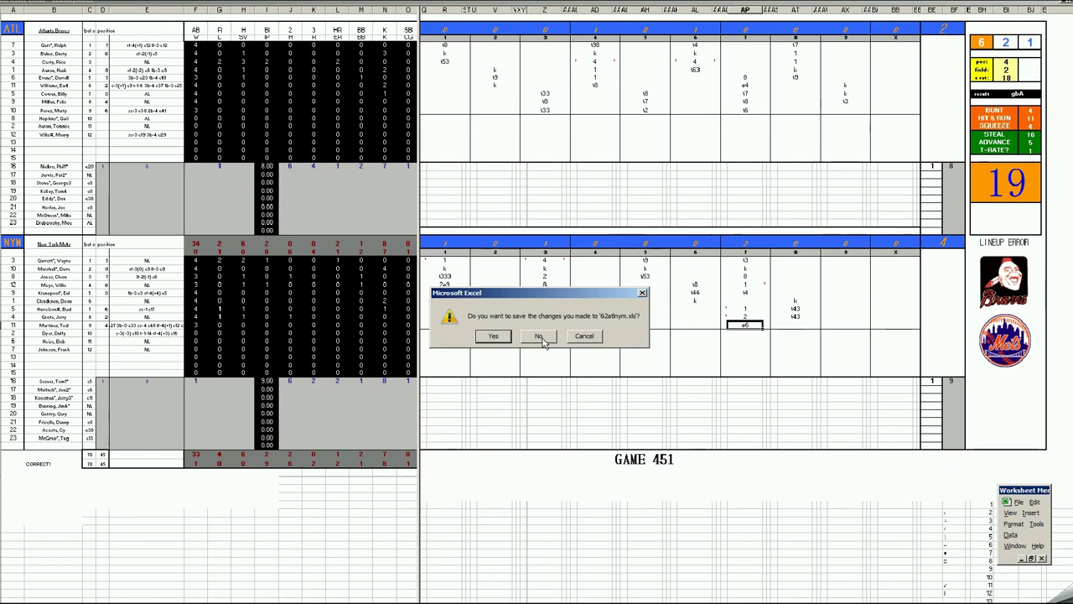
{"action": "left_click", "coordinate": [539, 337]}
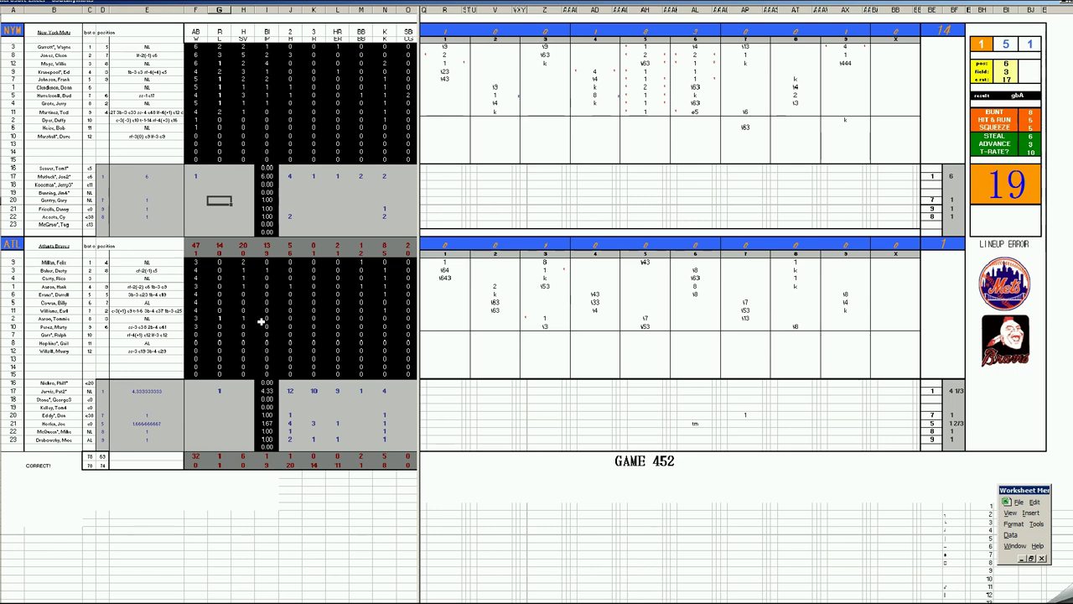
Step: Review the Game 452 scoresheet, examining the Mets' first, fourth, fifth and sixth innings and the Braves' relief pitching line
{"action": "left_click", "coordinate": [67, 184]}
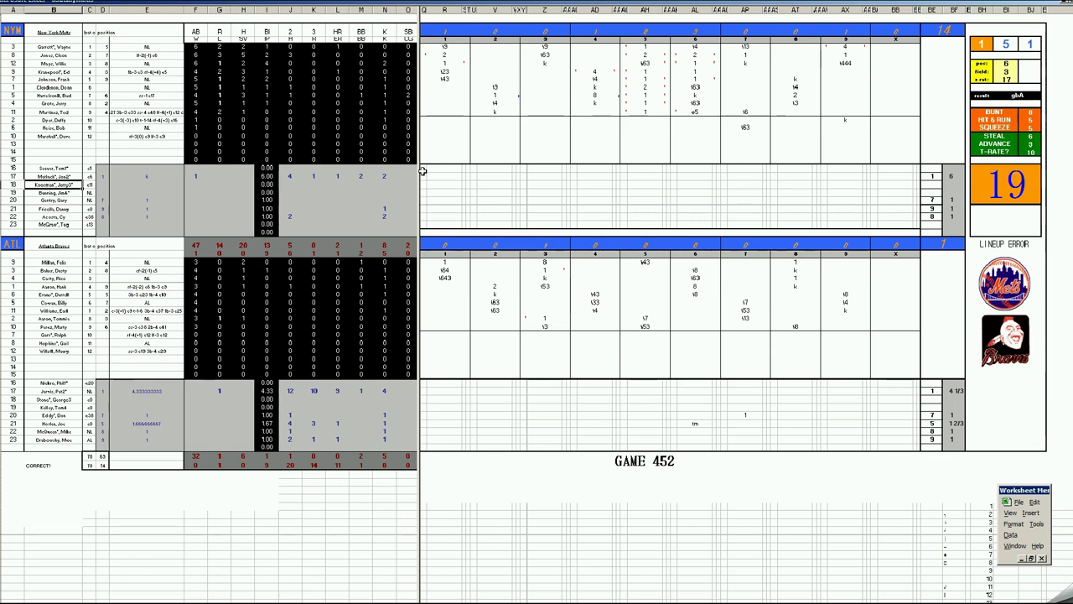
{"action": "left_click", "coordinate": [448, 63]}
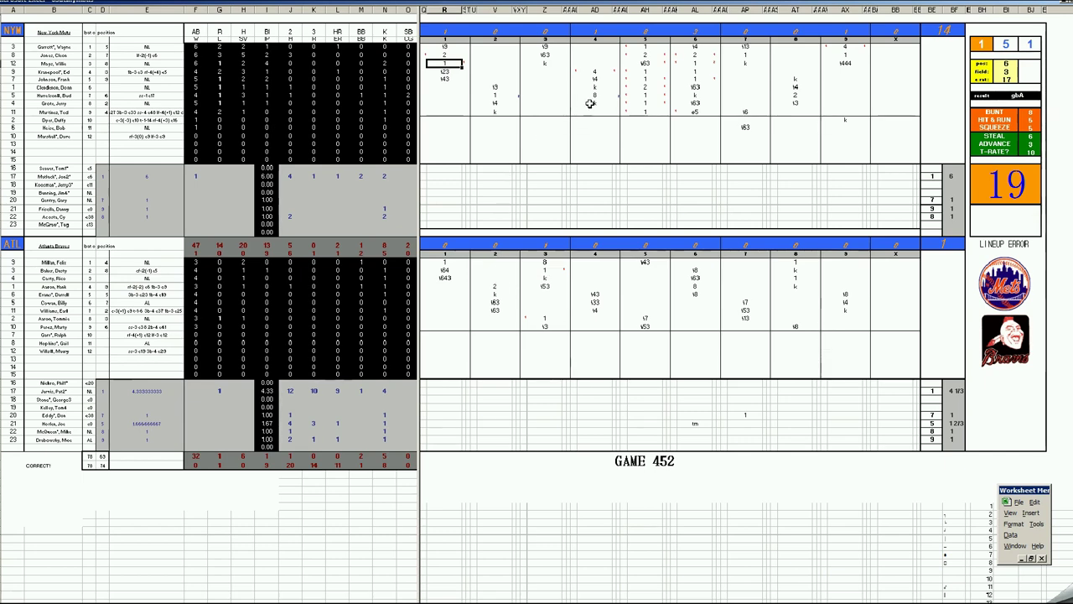
{"action": "left_click", "coordinate": [595, 71]}
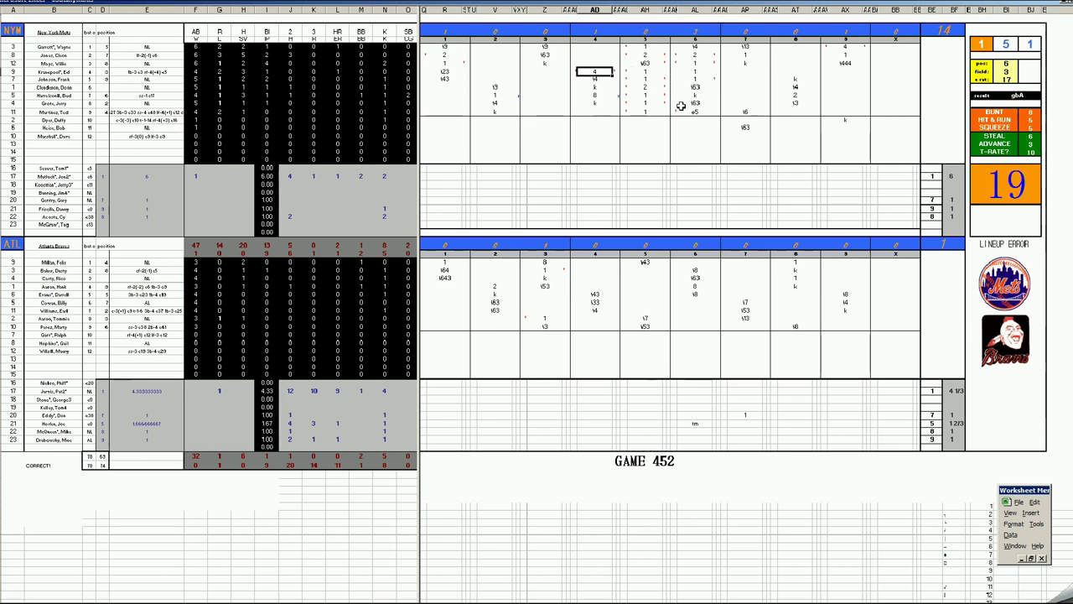
{"action": "left_click", "coordinate": [645, 64]}
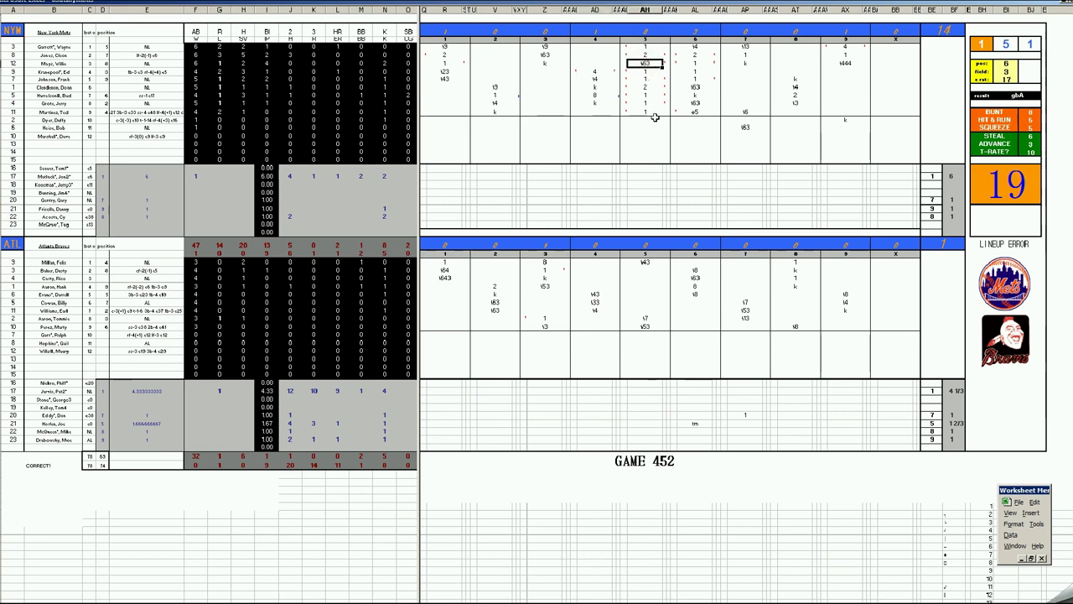
{"action": "left_click", "coordinate": [698, 48]}
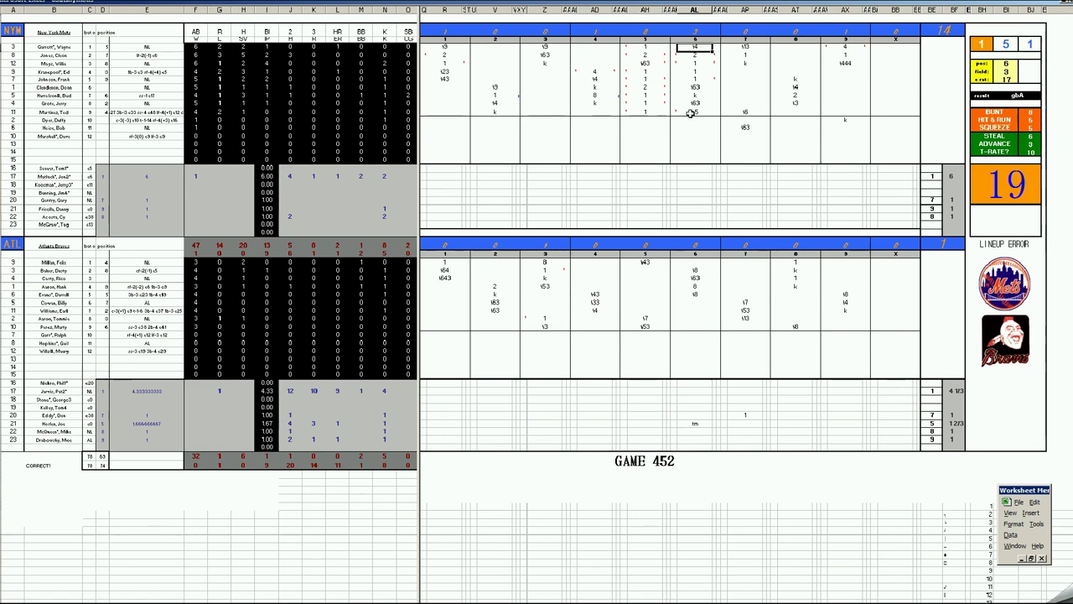
{"action": "left_click", "coordinate": [695, 101]}
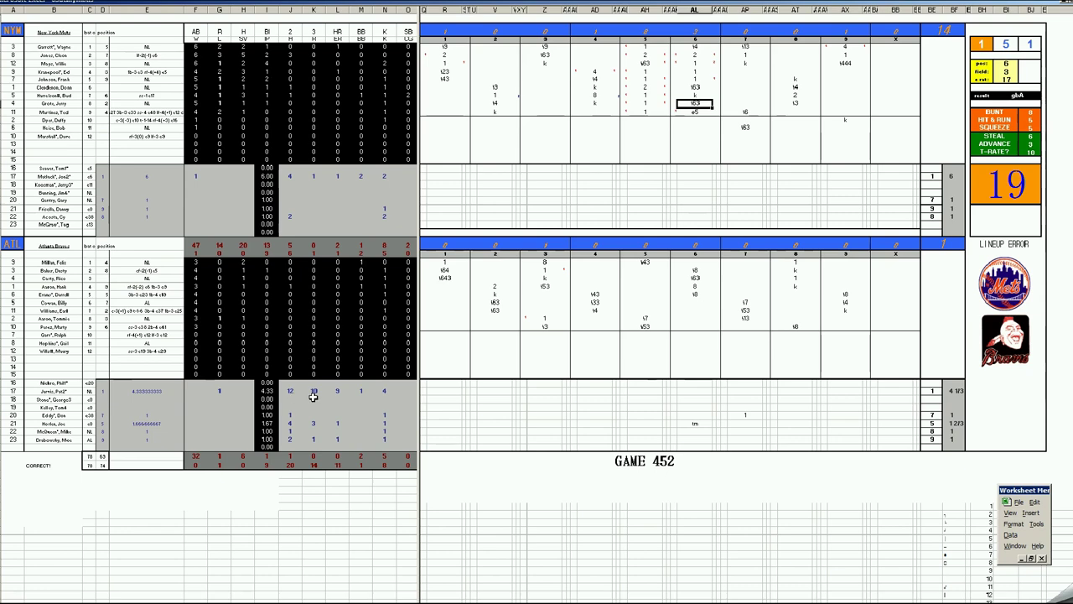
{"action": "left_click", "coordinate": [267, 423]}
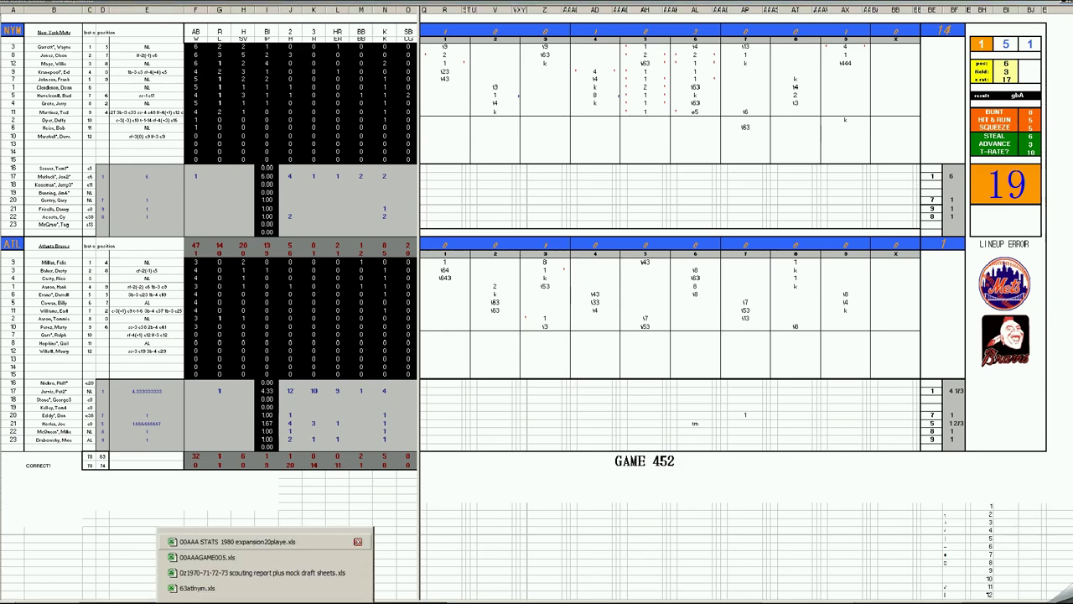
Step: Switch to the 00AAA STATS 1980 expansion20playe.xls workbook and bring up the NL East standings
{"action": "left_click", "coordinate": [193, 582]}
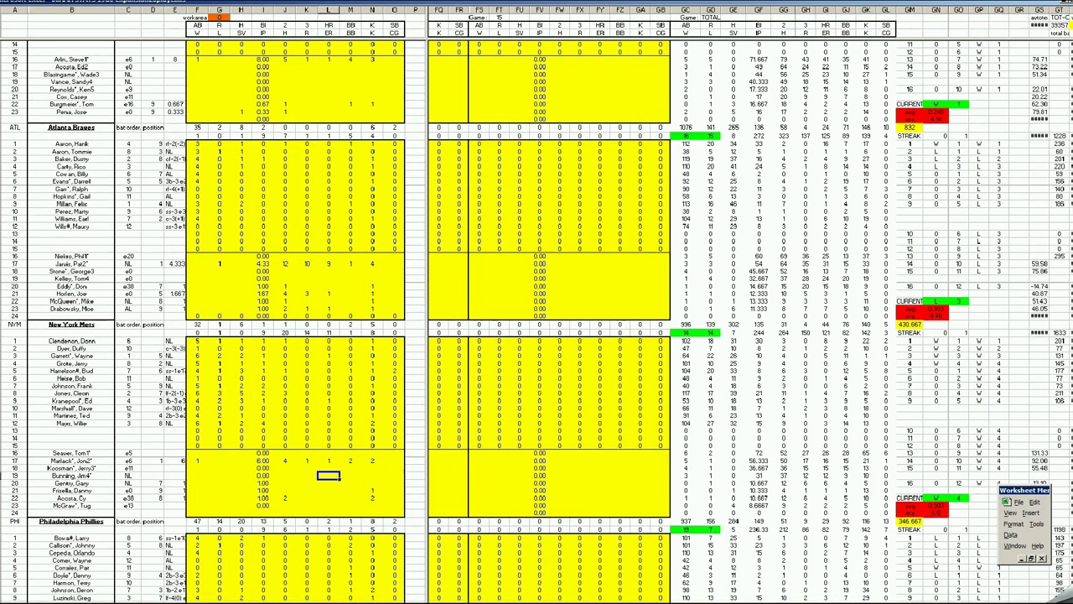
{"action": "left_click", "coordinate": [47, 598]}
{"action": "left_click", "coordinate": [471, 228]}
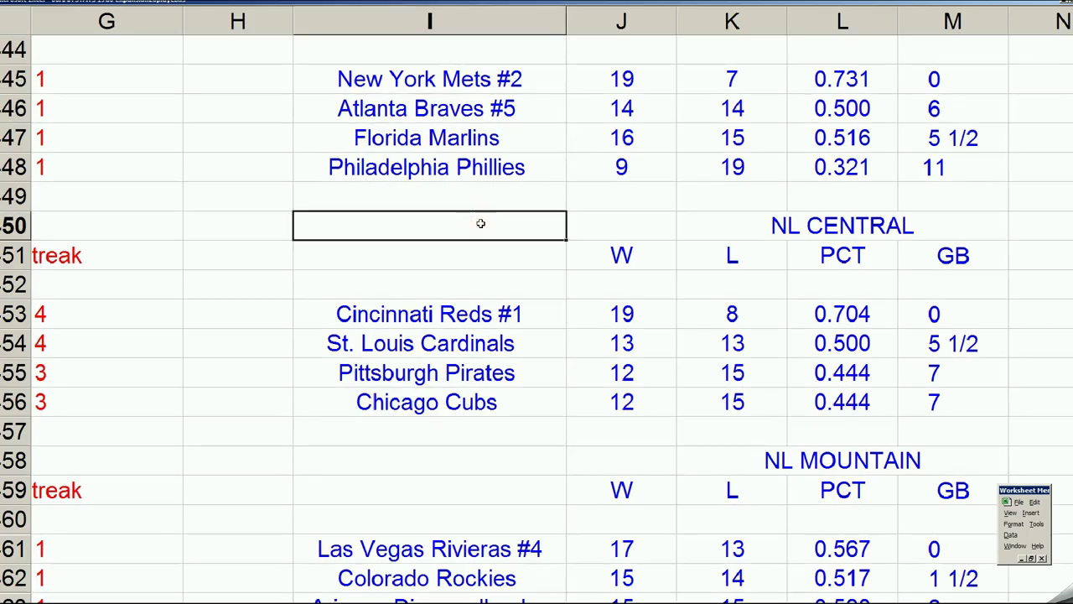
{"action": "scroll", "coordinate": [482, 222], "scroll_direction": "up", "scroll_amount": 2}
Step: Compare the records of the Mets and Braves in the NL East with the Reds and Cardinals in the NL Central
{"action": "left_click", "coordinate": [480, 290]}
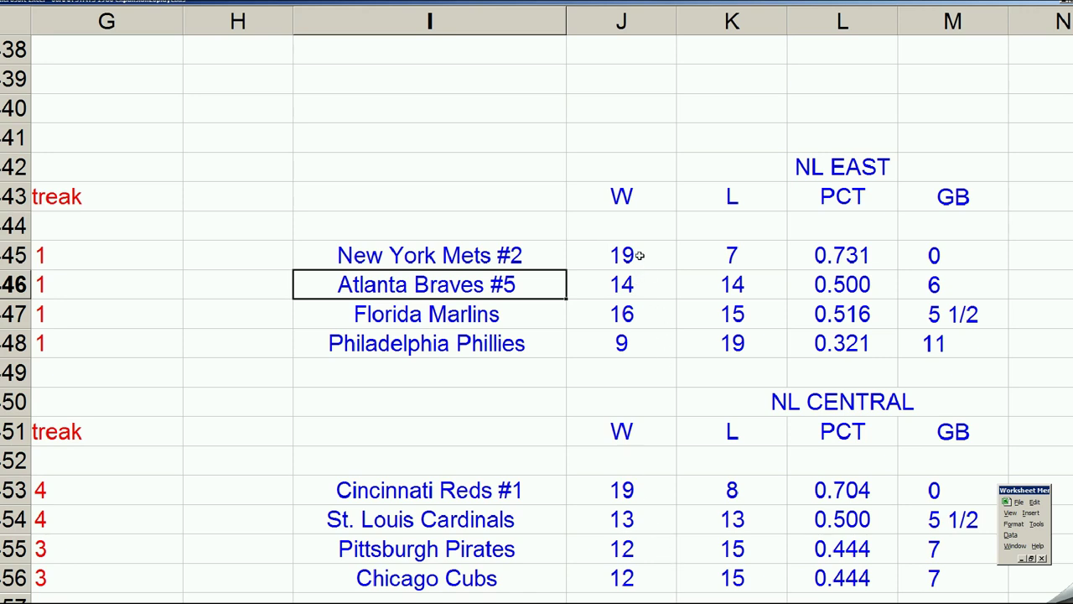
{"action": "left_click", "coordinate": [624, 493]}
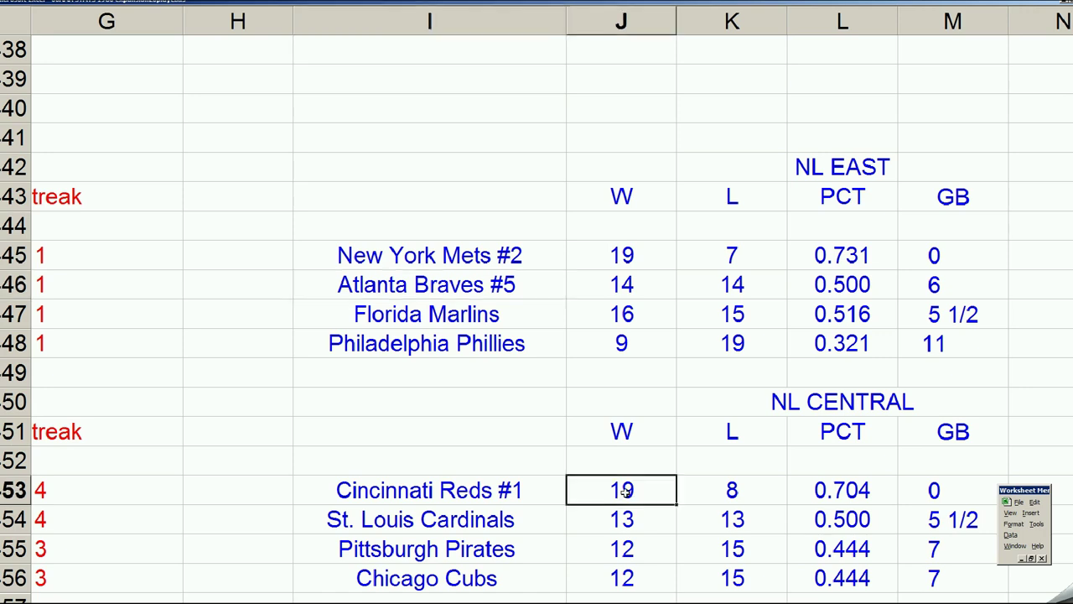
{"action": "left_click", "coordinate": [531, 498]}
{"action": "left_click", "coordinate": [505, 261]}
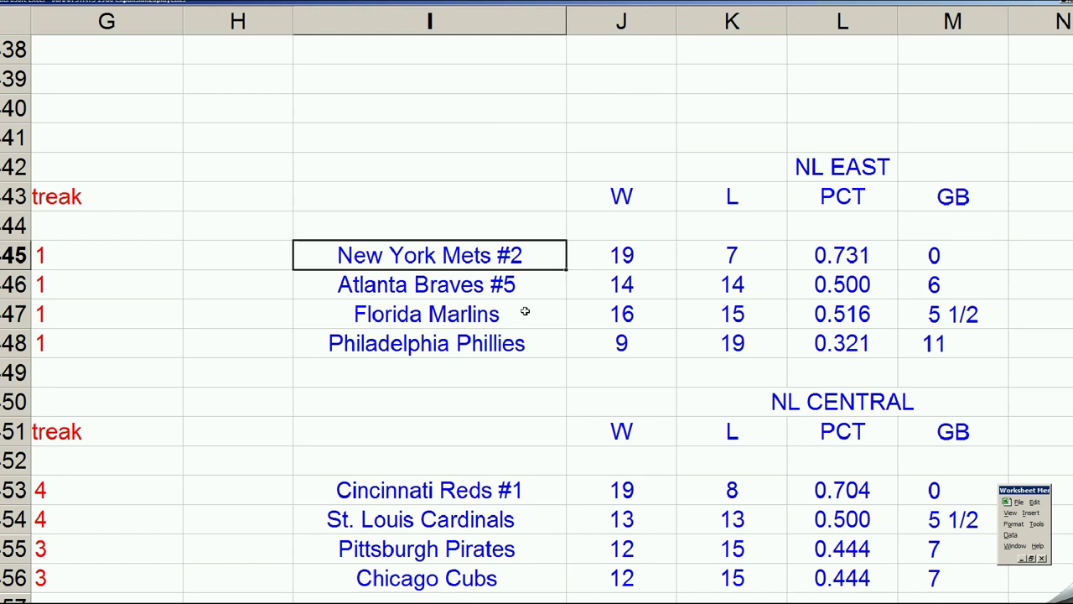
{"action": "left_click", "coordinate": [520, 285]}
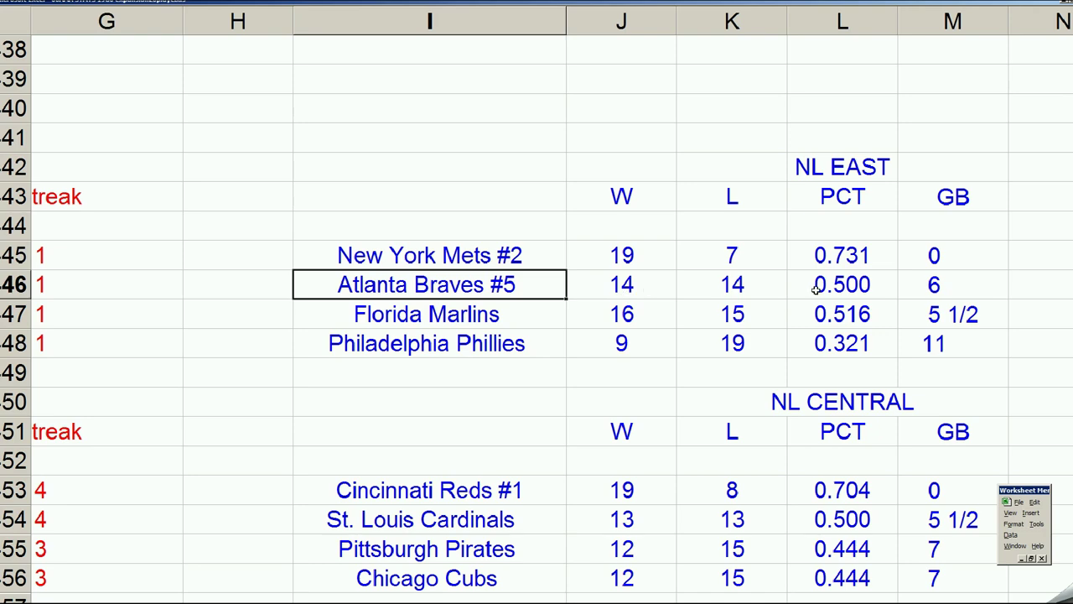
{"action": "left_click", "coordinate": [537, 523]}
Step: Examine the NL Mountain standings for the Las Vegas Rivieras and Colorado Rockies, and the Pittsburgh Pirates' place in the NL Central
{"action": "scroll", "coordinate": [536, 523], "scroll_direction": "down", "scroll_amount": 6}
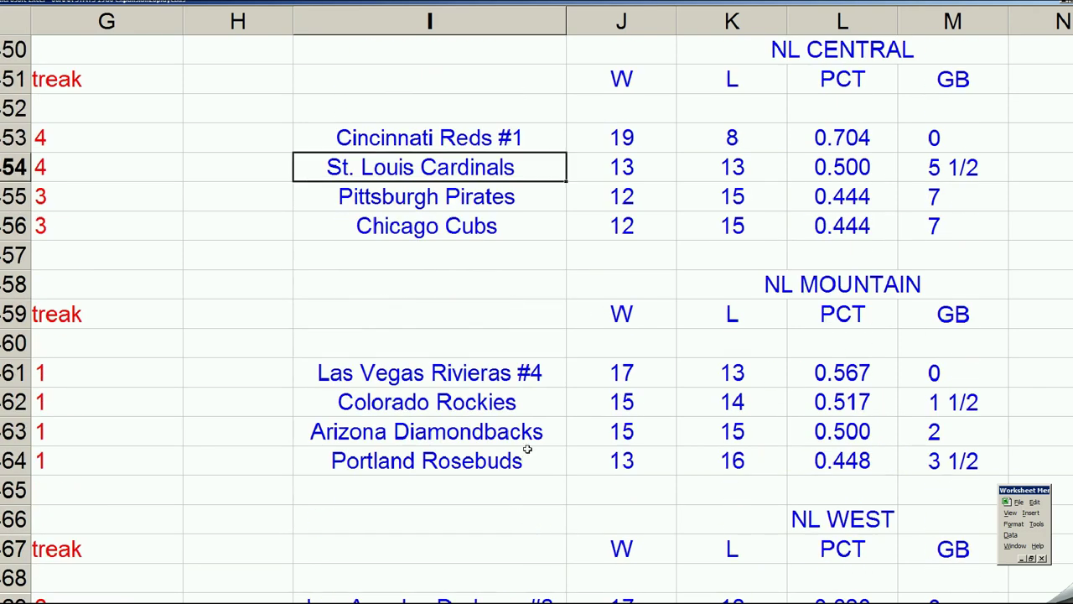
{"action": "scroll", "coordinate": [529, 445], "scroll_direction": "down", "scroll_amount": 1}
{"action": "left_click", "coordinate": [525, 378]}
{"action": "left_click", "coordinate": [514, 403]}
{"action": "scroll", "coordinate": [517, 400], "scroll_direction": "up", "scroll_amount": 3}
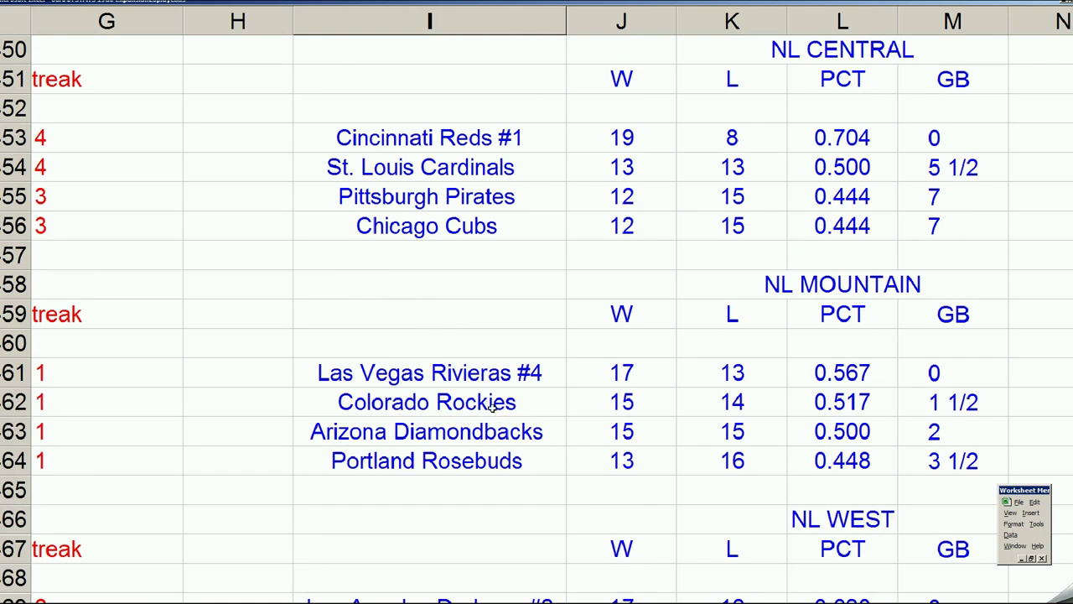
{"action": "left_click", "coordinate": [508, 201]}
{"action": "scroll", "coordinate": [511, 222], "scroll_direction": "up", "scroll_amount": 2}
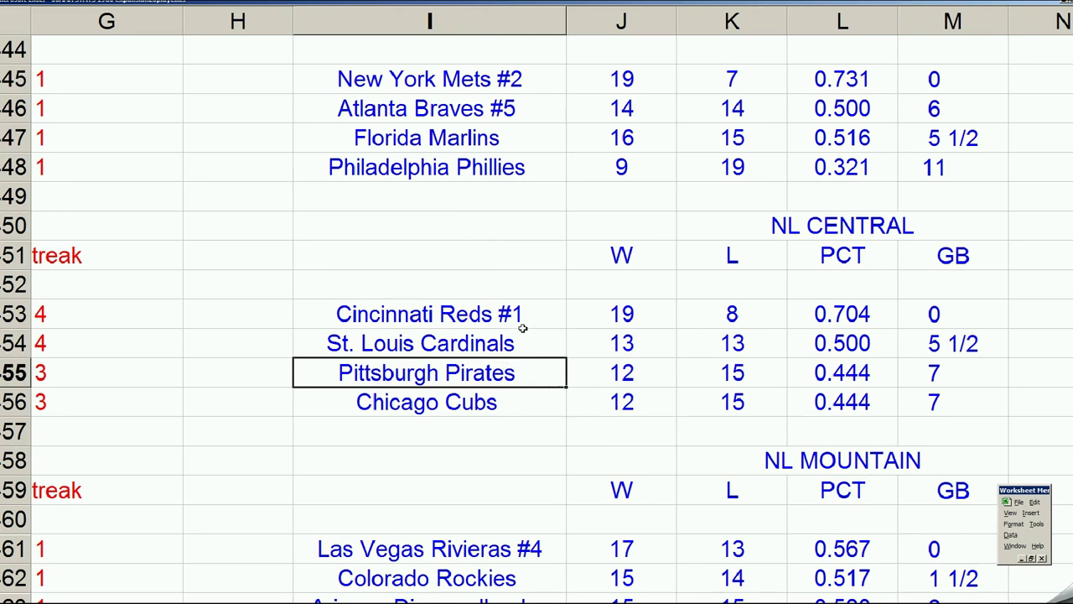
{"action": "scroll", "coordinate": [524, 331], "scroll_direction": "up", "scroll_amount": 2}
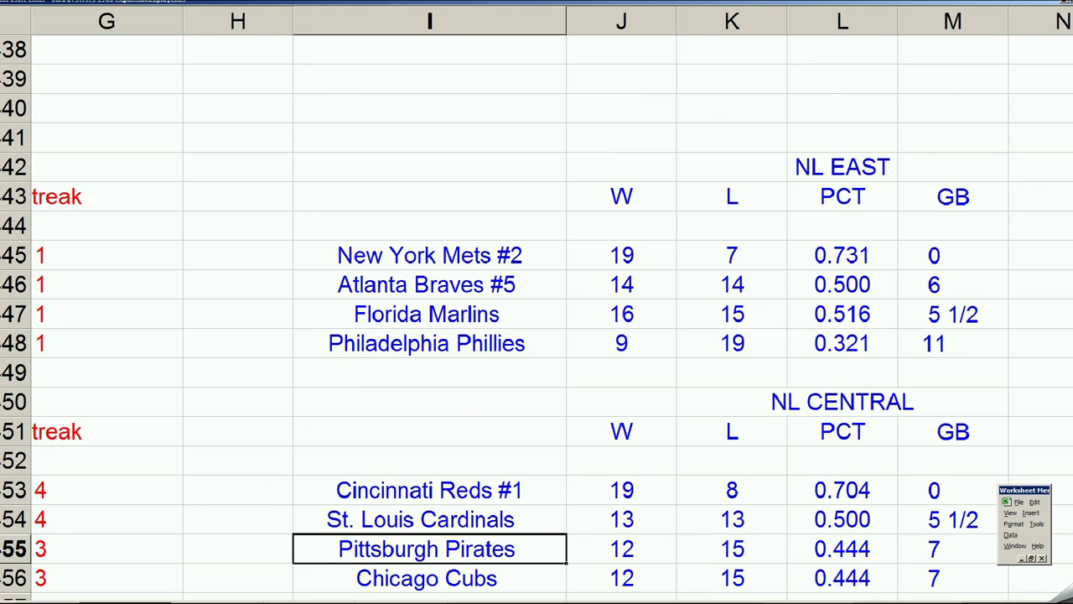
Step: Close the statistics workbook and select the Mets' starting pitcher entry on the Game 453 scoresheet
{"action": "right_click", "coordinate": [386, 602]}
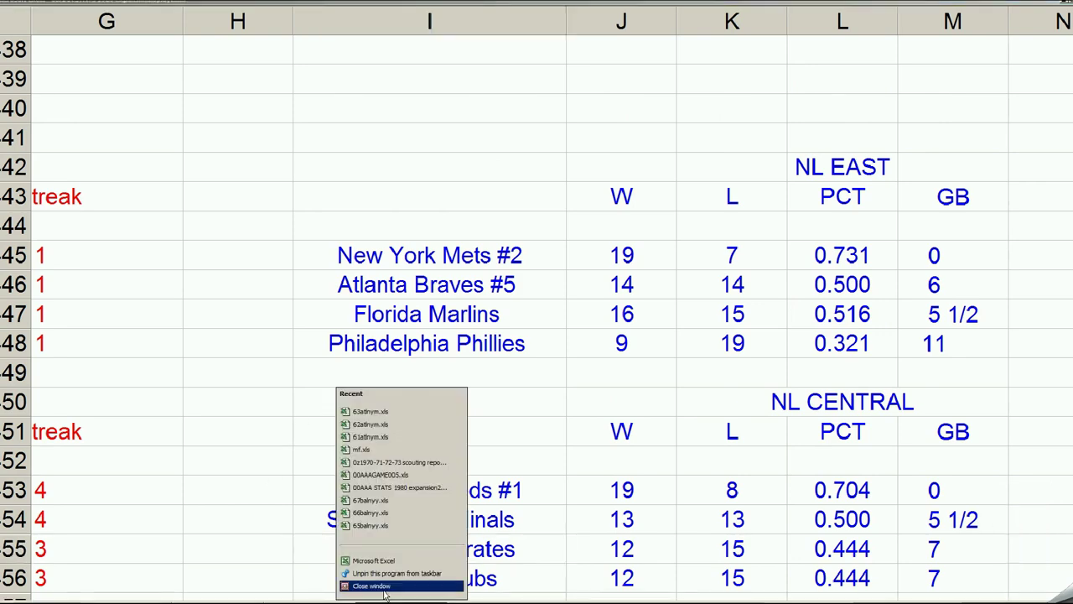
{"action": "left_click", "coordinate": [384, 590]}
{"action": "left_click", "coordinate": [539, 335]}
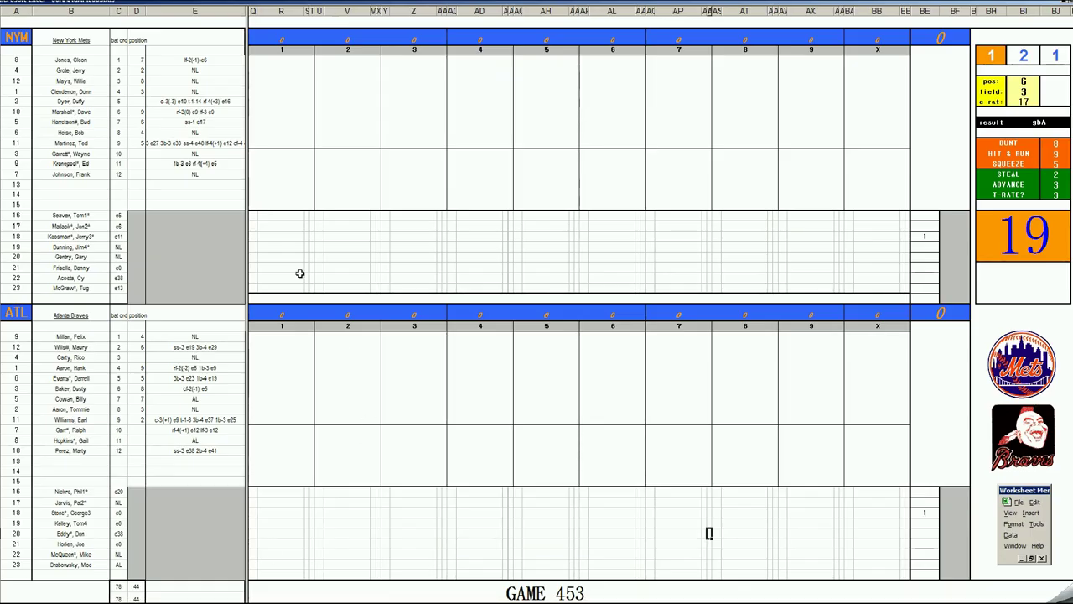
{"action": "left_click", "coordinate": [925, 236]}
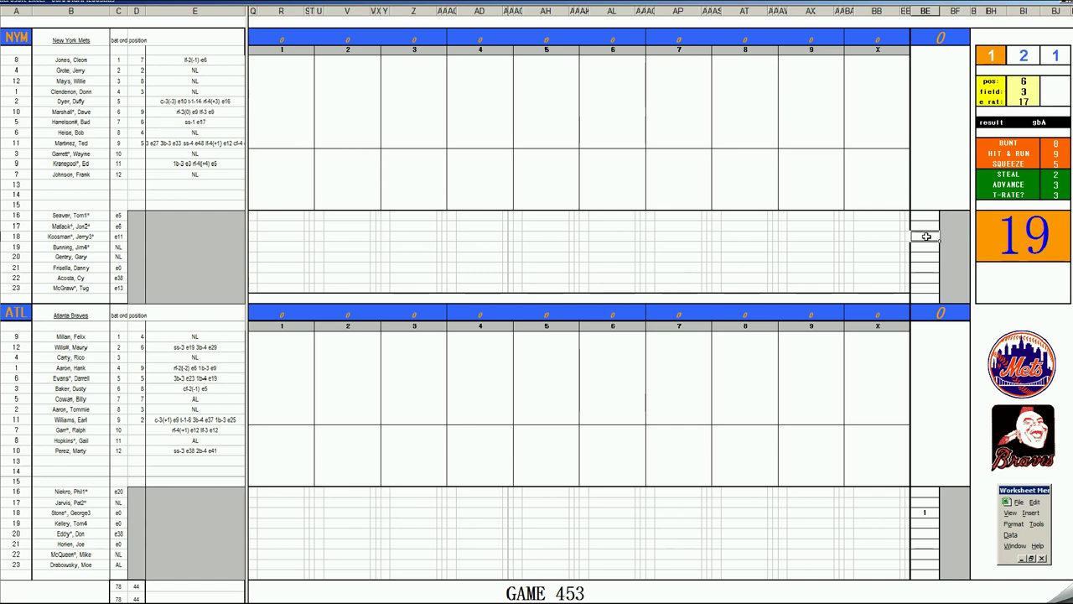
{"action": "double_click", "coordinate": [926, 237]}
Step: Record outs 9, 3 and 8 for the Mets' first three batters in the first inning
{"action": "left_click", "coordinate": [283, 61]}
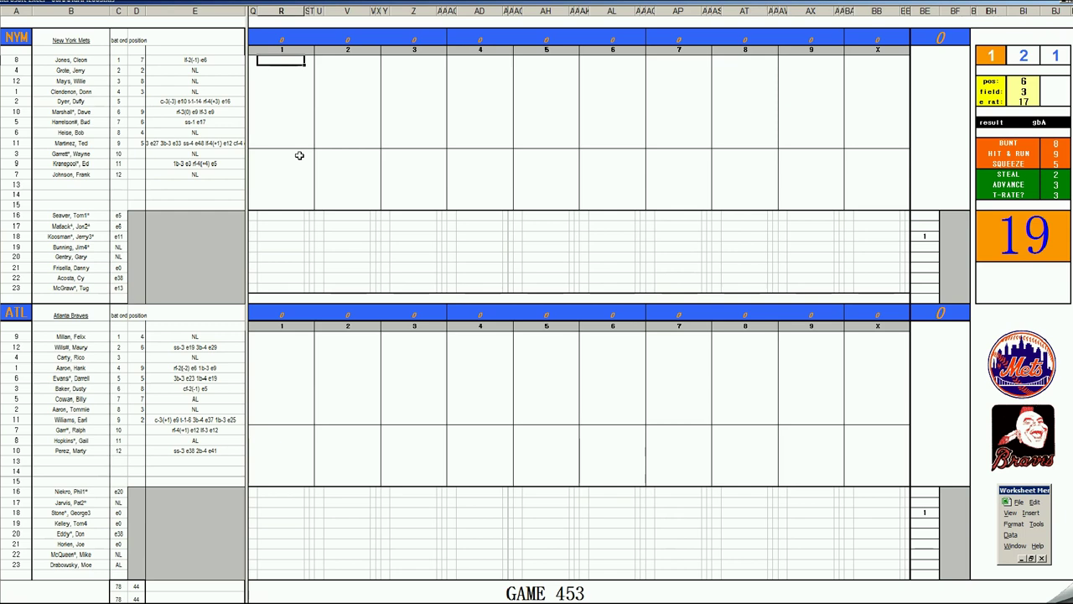
{"action": "type", "text": "49"}
{"action": "key", "text": "Return"}
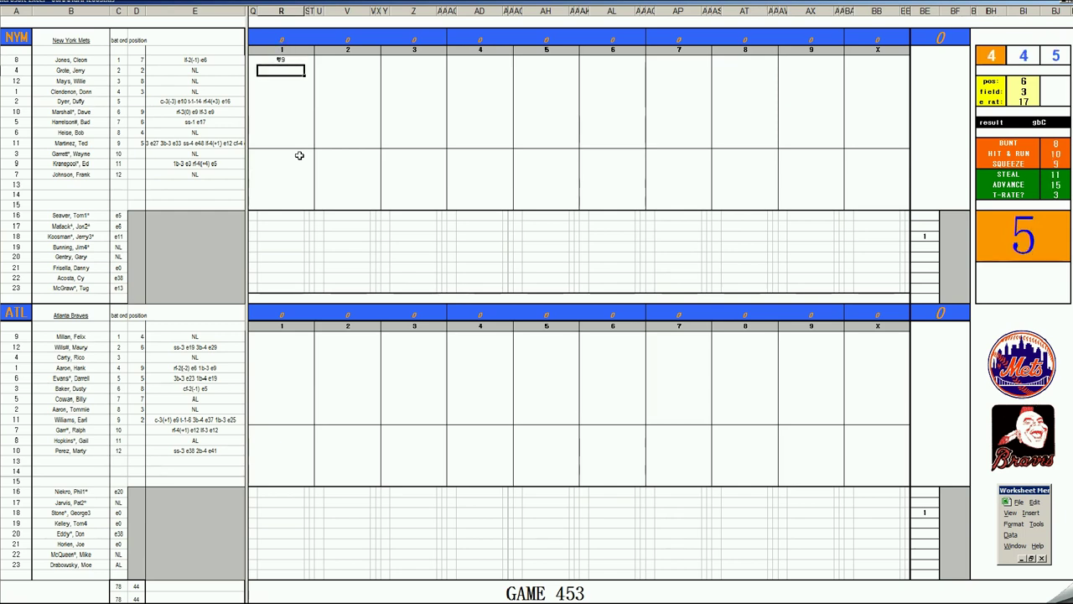
{"action": "type", "text": "43"}
{"action": "key", "text": "Return"}
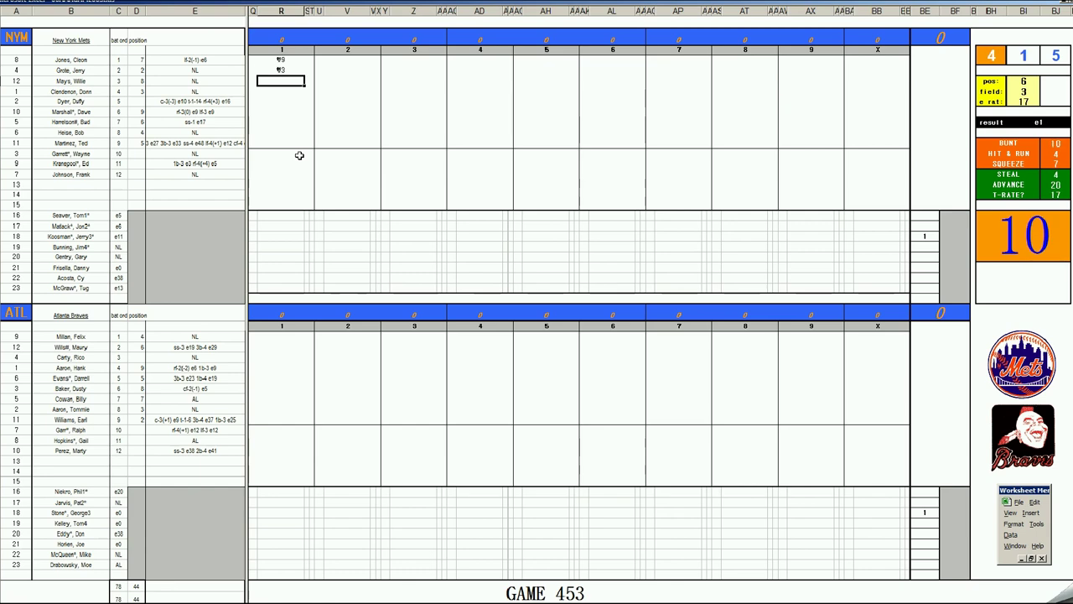
{"action": "type", "text": "48"}
Step: Score the Braves' first inning as out 63, 4 with its run and RBI, k, and out 13 for the first four batters
{"action": "left_click", "coordinate": [284, 338]}
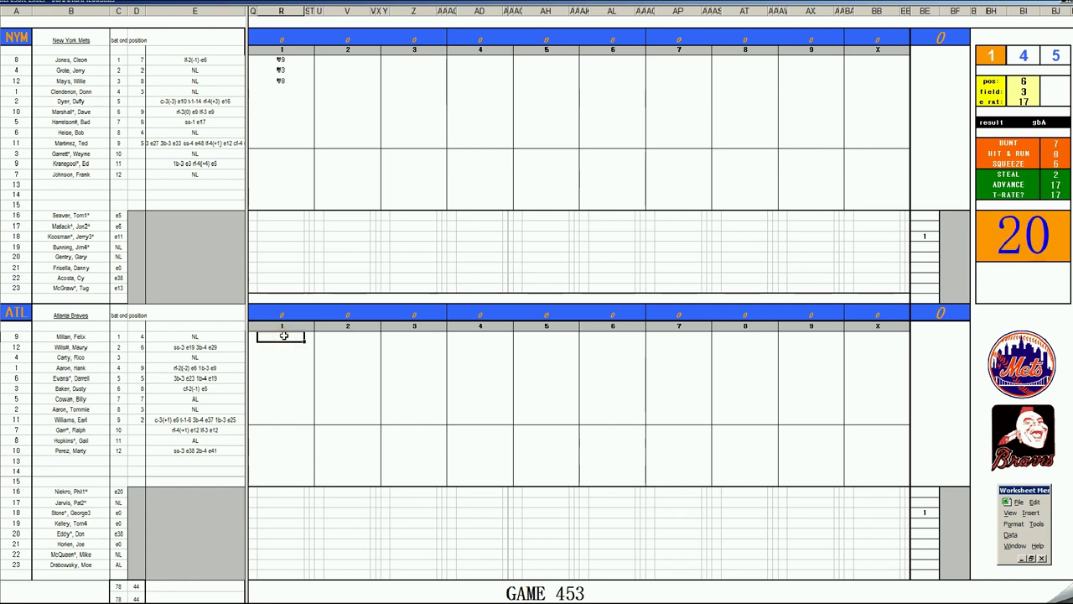
{"action": "type", "text": "463"}
{"action": "key", "text": "Return"}
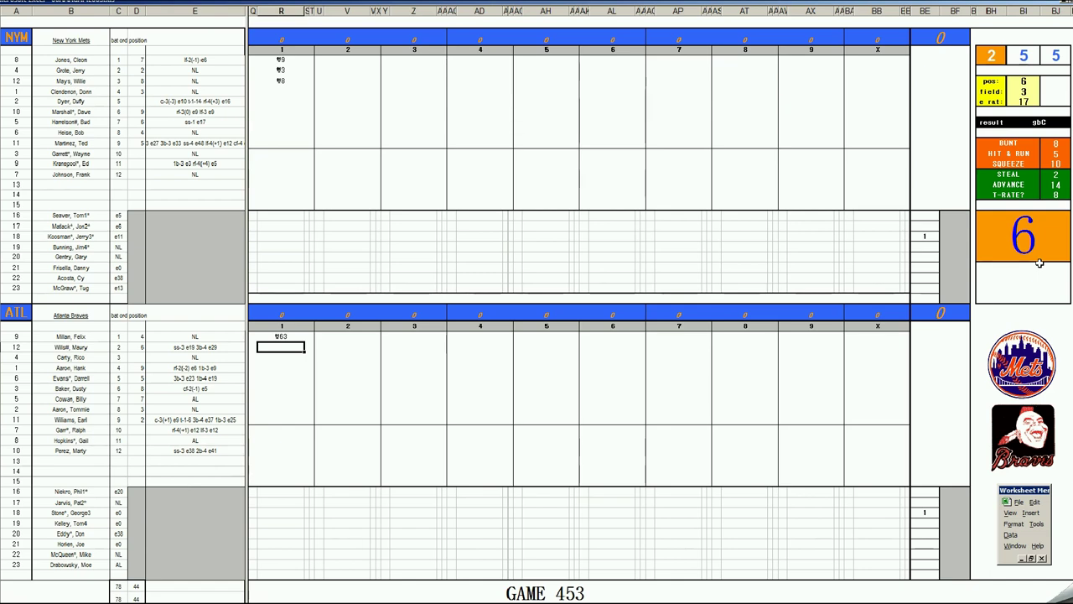
{"action": "type", "text": "4"}
{"action": "key", "text": "Return"}
{"action": "key", "text": "Left"}
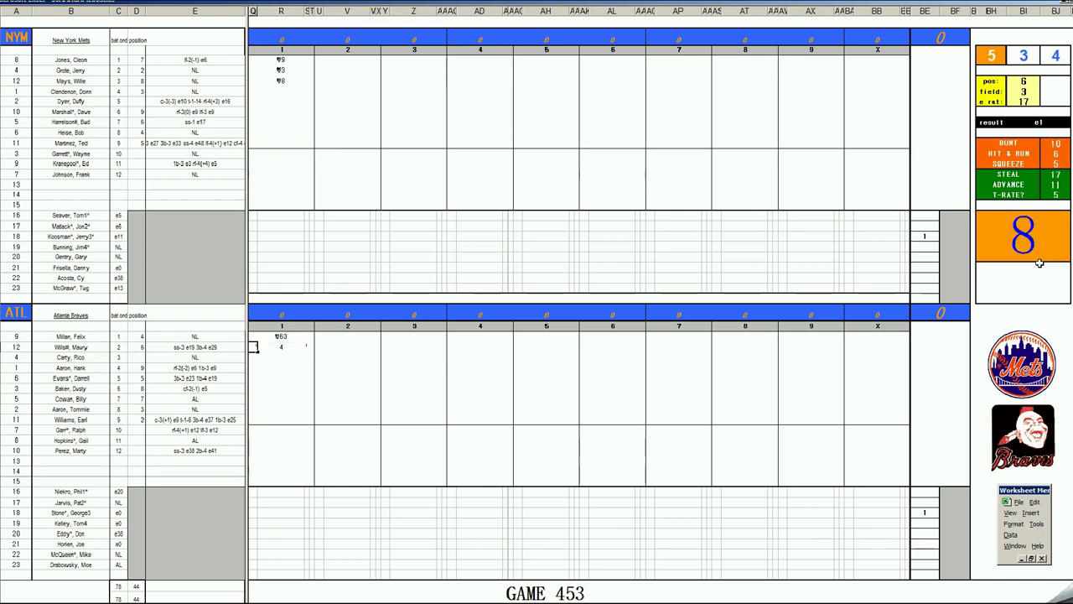
{"action": "type", "text": "1"}
{"action": "key", "text": "Return"}
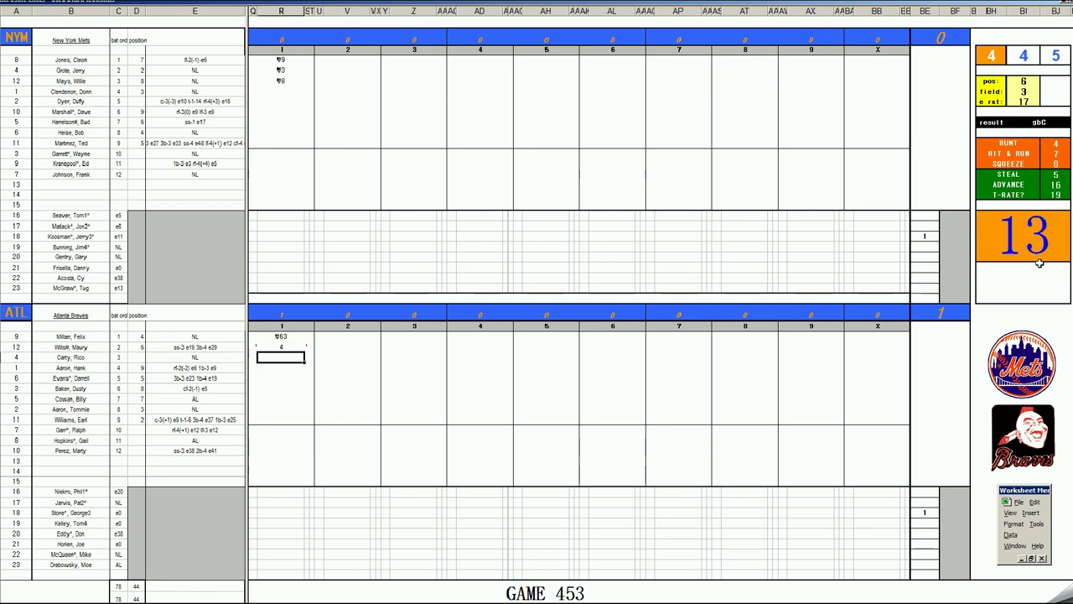
{"action": "type", "text": "k"}
{"action": "key", "text": "Return"}
{"action": "type", "text": "\\13"}
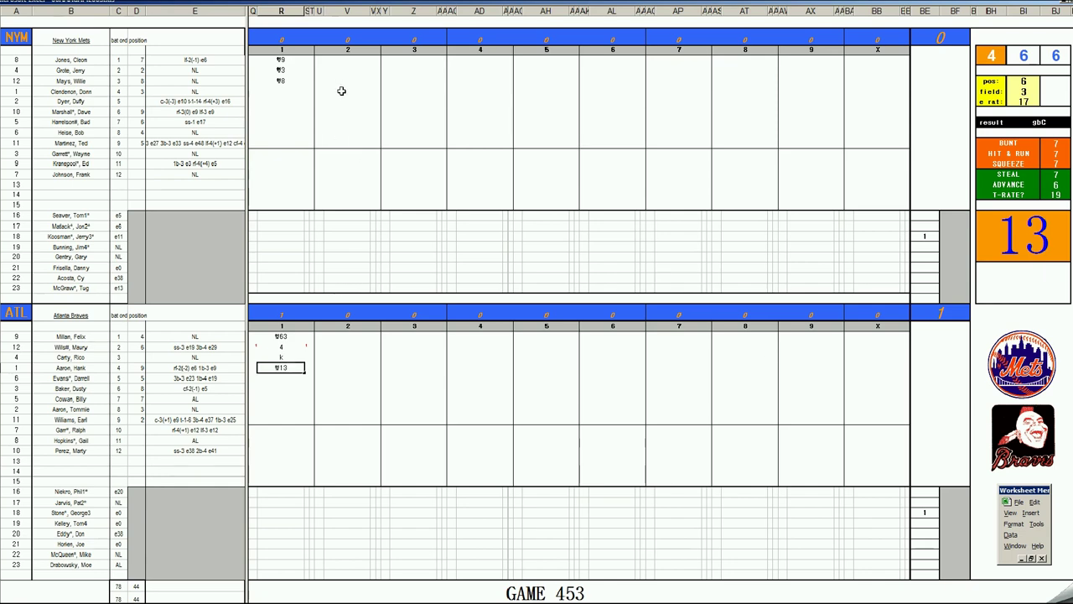
Step: Record outs 63, 63 and 9 for the Mets' fourth to sixth batters in the second inning
{"action": "left_click", "coordinate": [339, 91]}
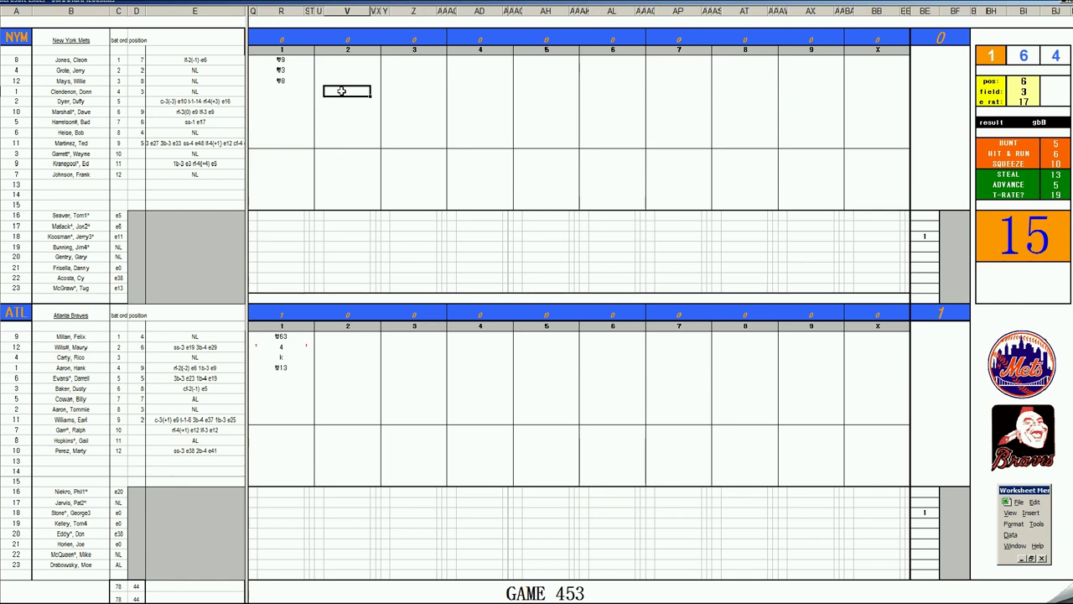
{"action": "type", "text": "\\3"}
{"action": "key", "text": "Return"}
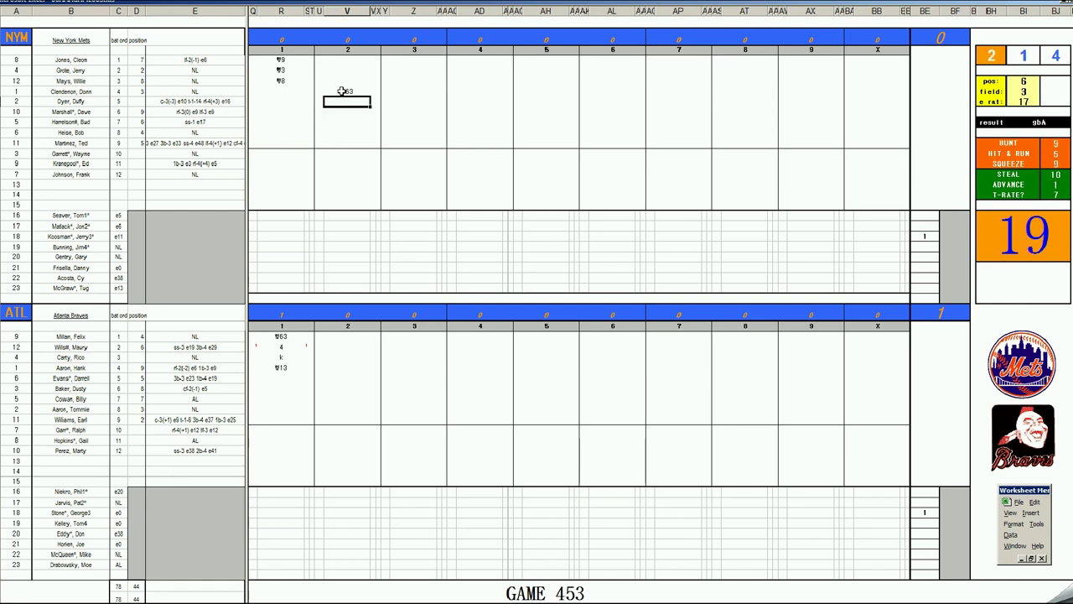
{"action": "type", "text": "\\63"}
{"action": "key", "text": "Return"}
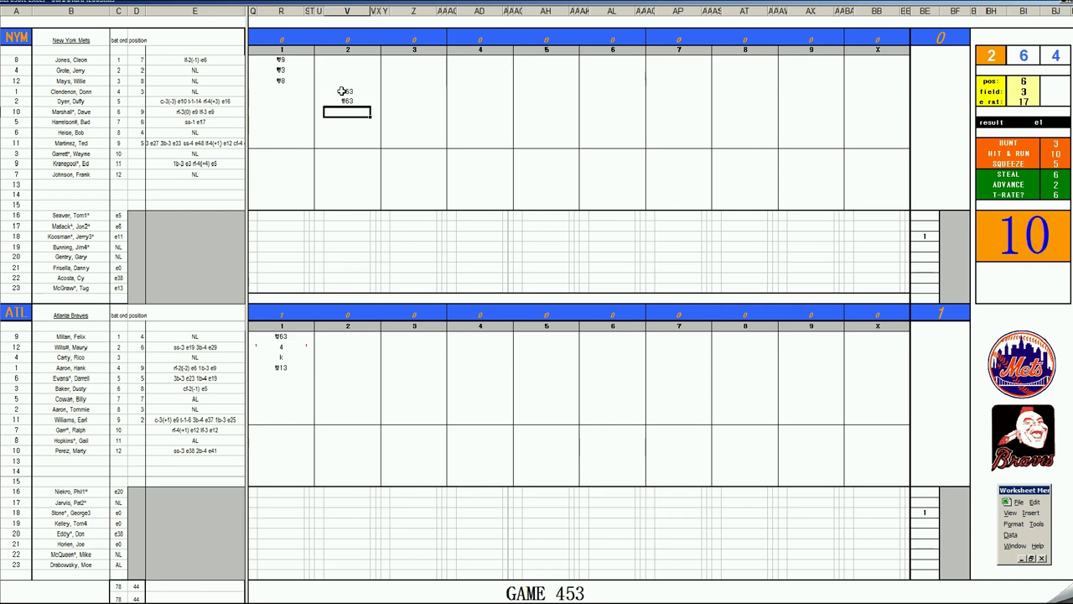
{"action": "type", "text": "\\9"}
Step: Record k, 2 and out 63 for the Braves' fifth to seventh batters in the second inning
{"action": "left_click", "coordinate": [344, 368]}
{"action": "left_click", "coordinate": [355, 378]}
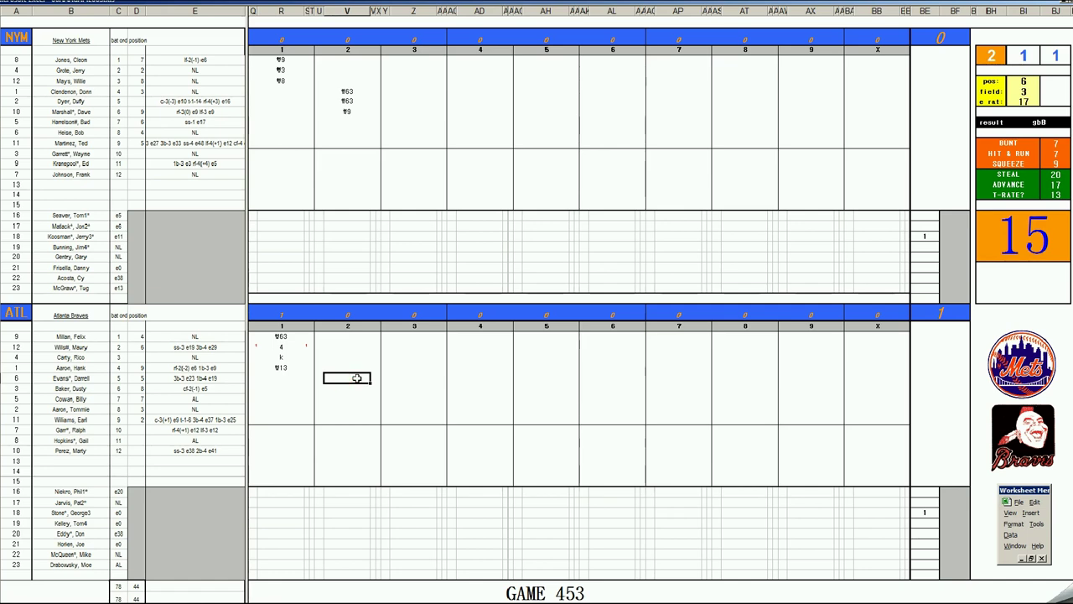
{"action": "type", "text": "k"}
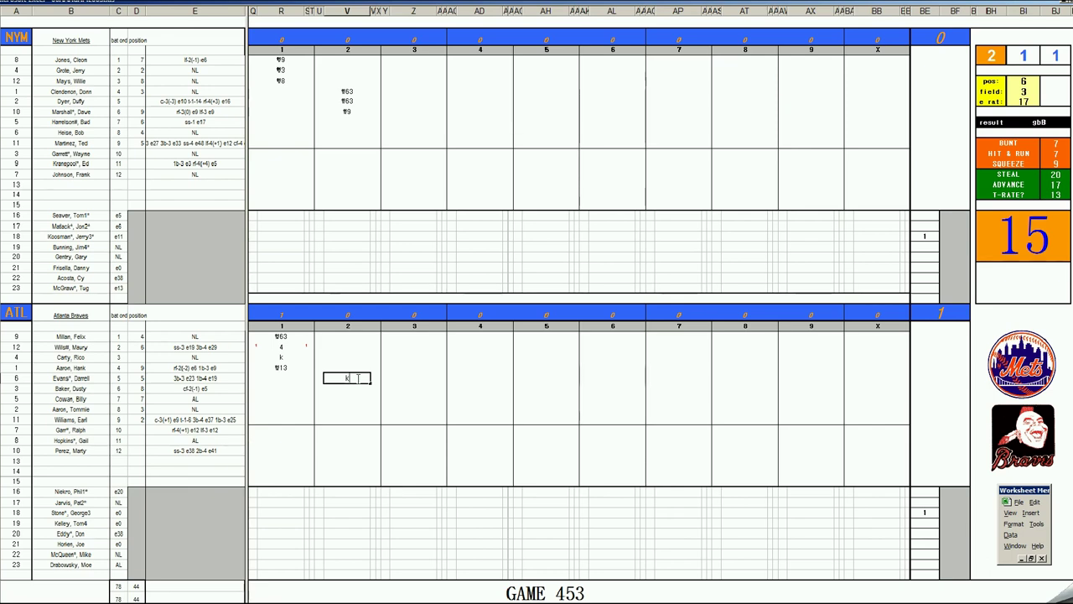
{"action": "key", "text": "Return"}
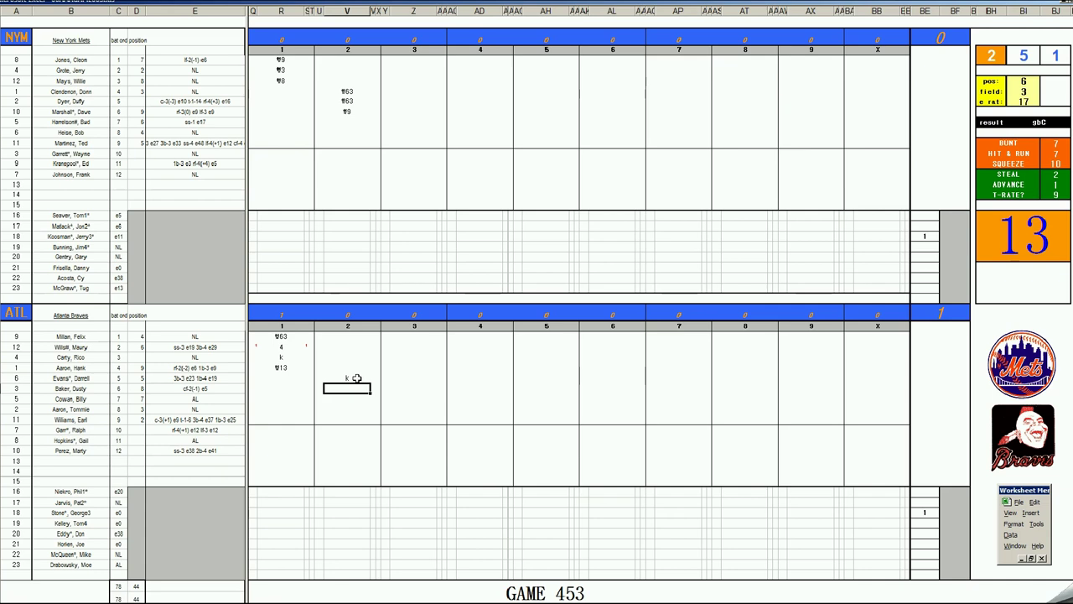
{"action": "type", "text": "2"}
{"action": "key", "text": "Return"}
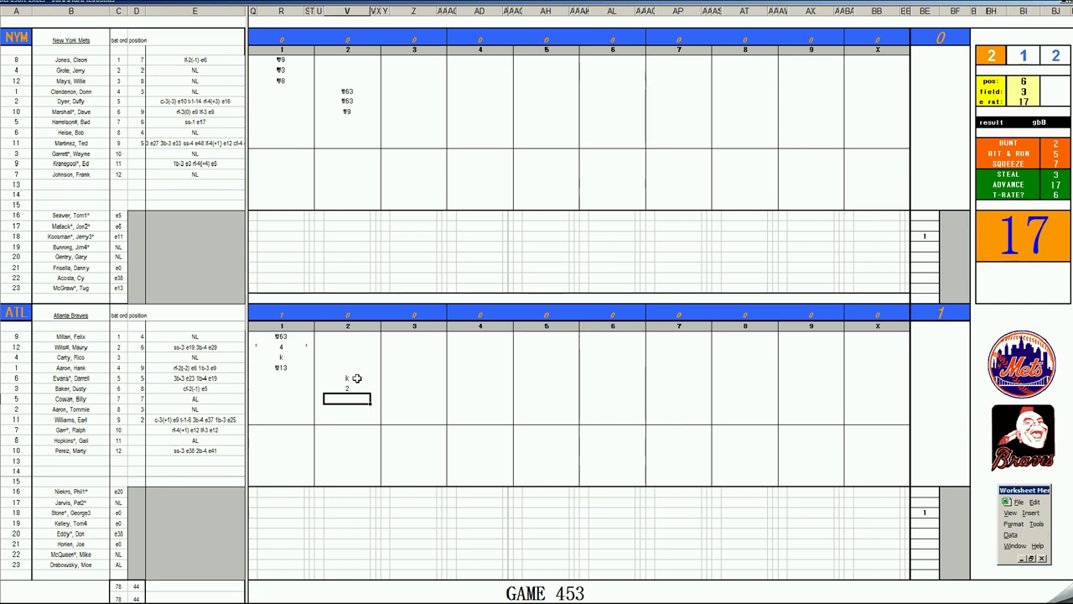
{"action": "type", "text": "f63"}
{"action": "key", "text": "Return"}
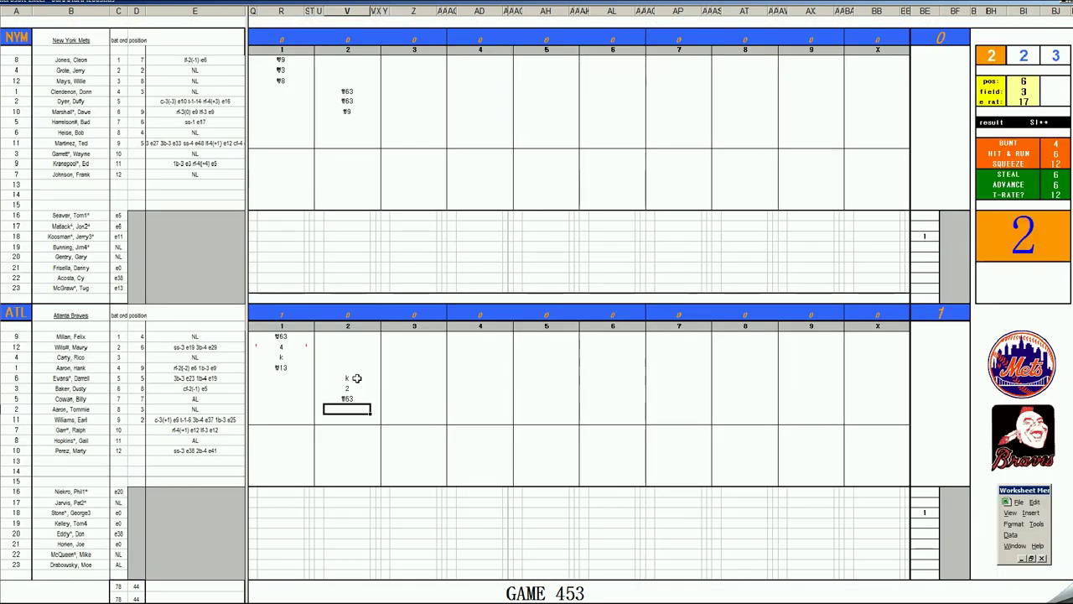
Step: Enter 4 for the Braves' eighth batter in the second inning, credit the two runs, and record out 33 for the ninth batter
{"action": "key", "text": "ctrl+r"}
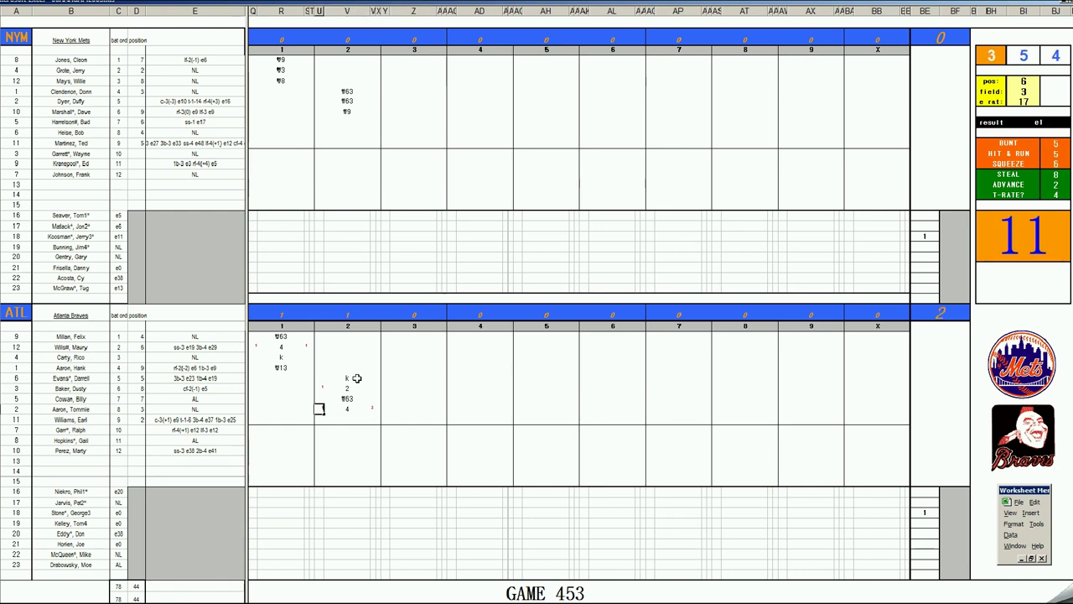
{"action": "key", "text": "ctrl+r"}
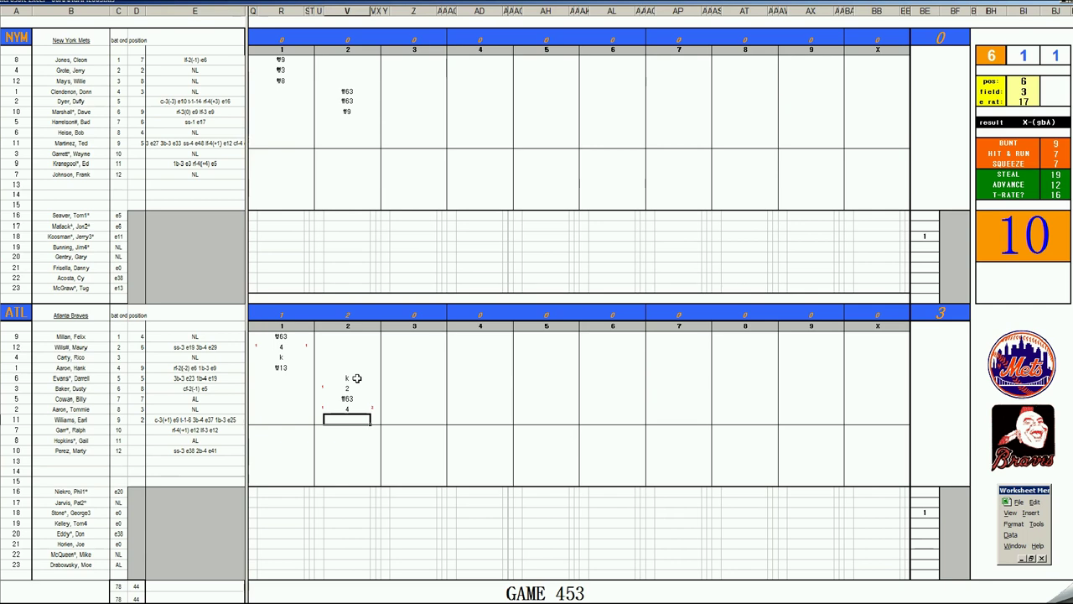
{"action": "type", "text": "f33"}
Step: Record out 7 for the Mets' seventh batter in the third inning
{"action": "left_click", "coordinate": [404, 120]}
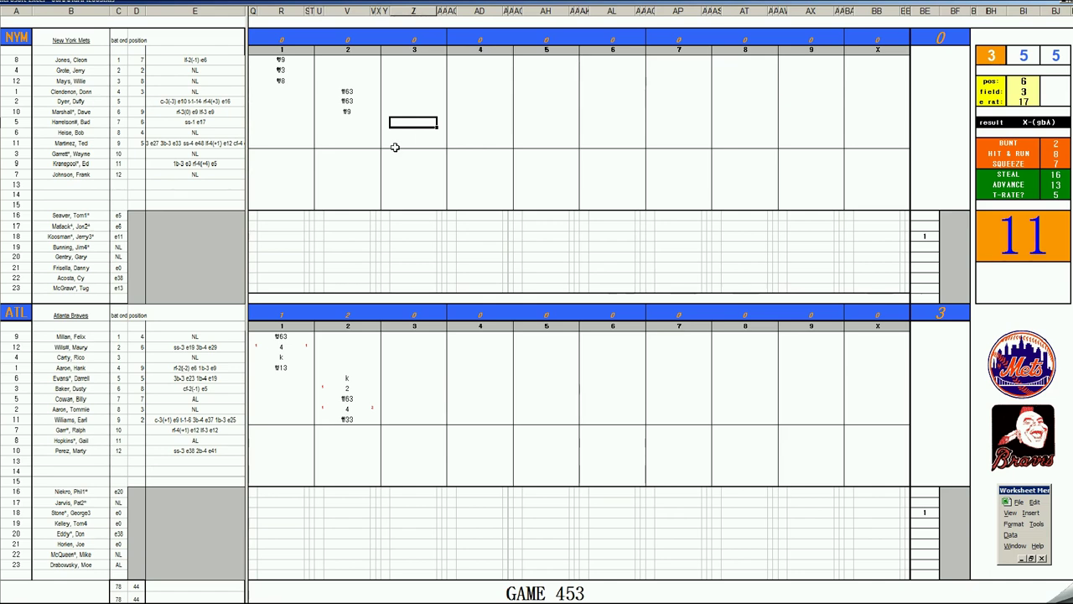
{"action": "type", "text": "ψ7"}
{"action": "key", "text": "Return"}
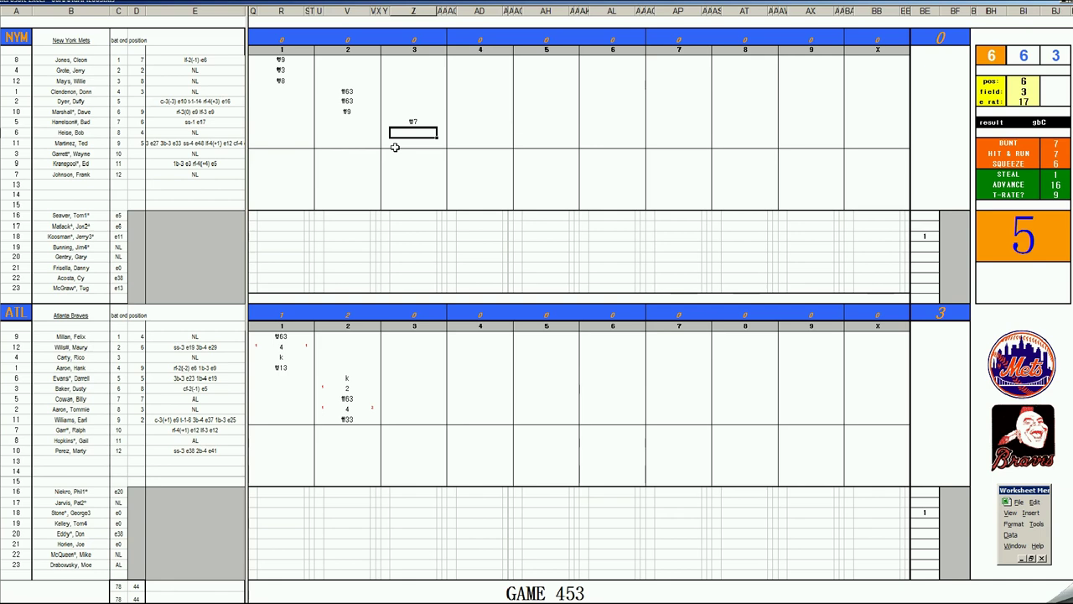
Step: Set the fielding check to position 4 with field rating 2, and record out 43 for the Mets' eighth batter in the third inning
{"action": "key", "text": "ctrl+r"}
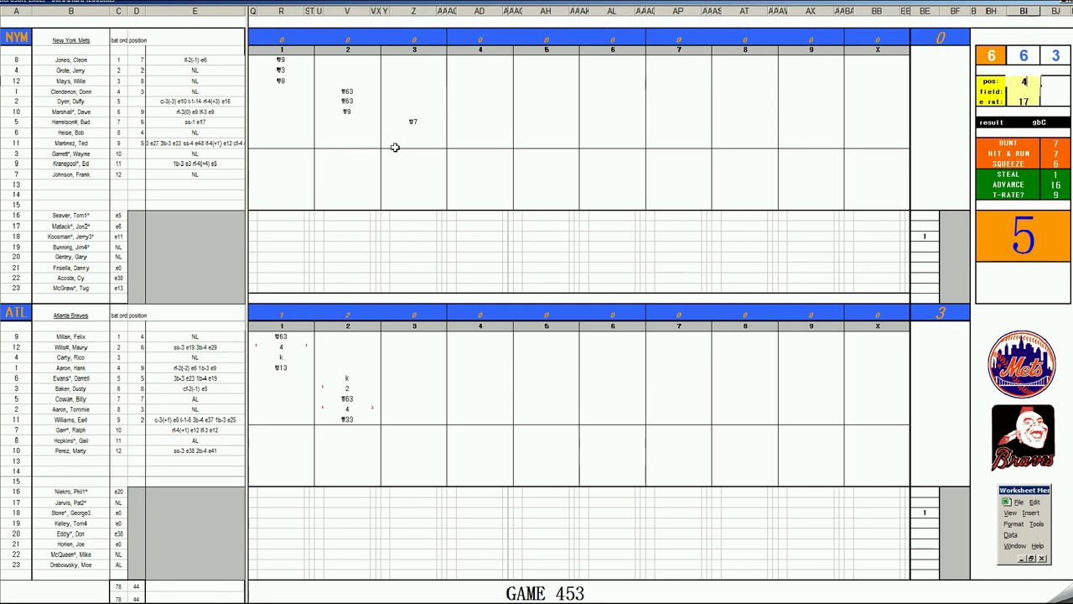
{"action": "key", "text": "ctrl+r"}
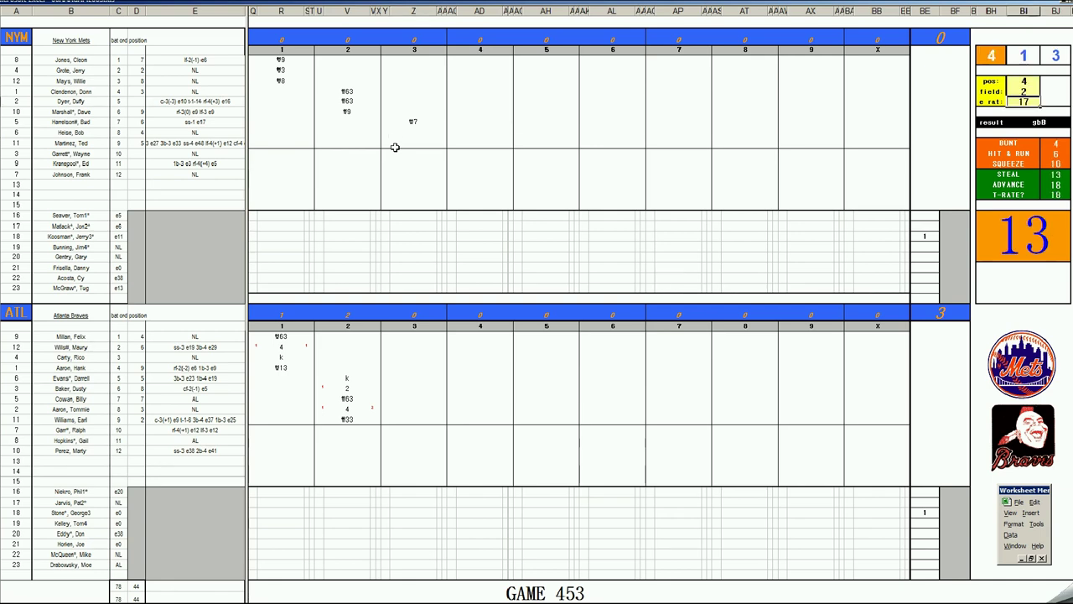
{"action": "left_click", "coordinate": [417, 129]}
{"action": "type", "text": "43"}
{"action": "key", "text": "Return"}
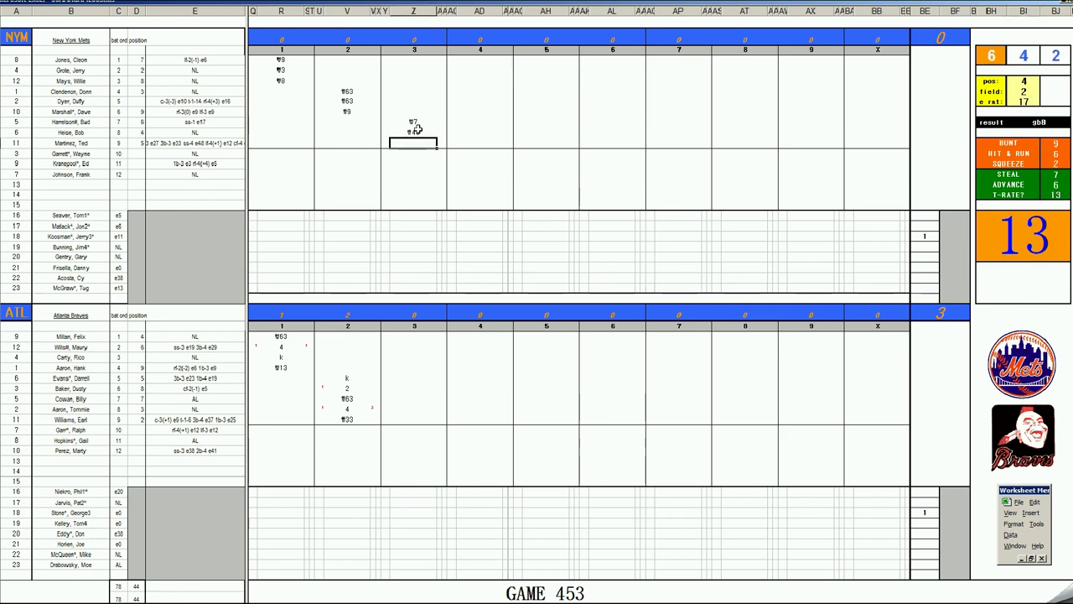
Step: Enter 1 for the Mets' ninth batter and 4 for the leadoff batter in the third inning, crediting both runs
{"action": "type", "text": "1"}
{"action": "left_click", "coordinate": [413, 61]}
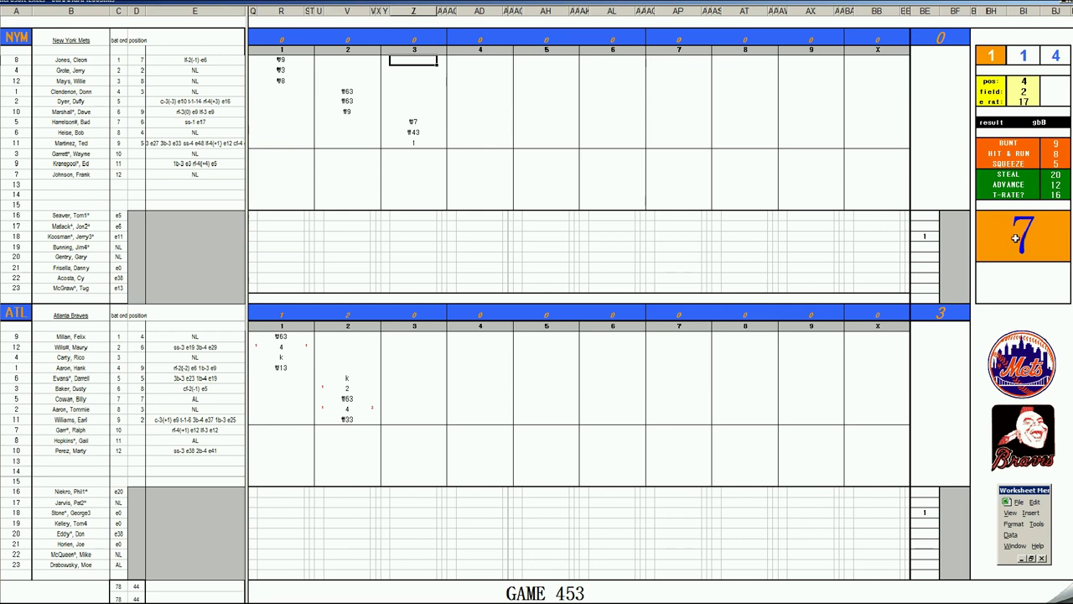
{"action": "left_click", "coordinate": [1015, 238]}
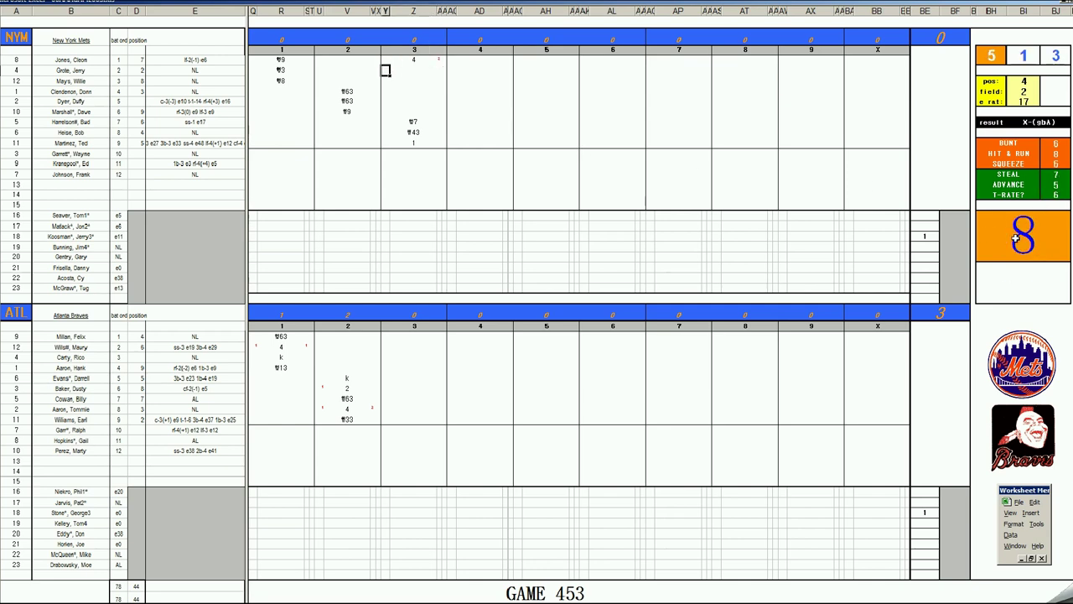
{"action": "left_click", "coordinate": [1015, 238]}
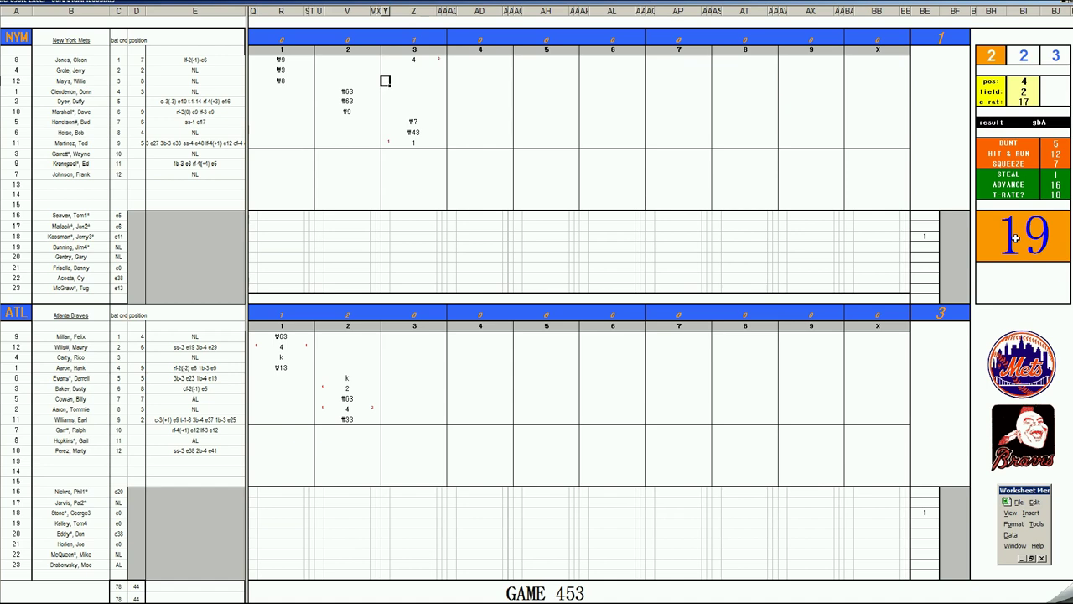
{"action": "type", "text": "1"}
{"action": "key", "text": "Return"}
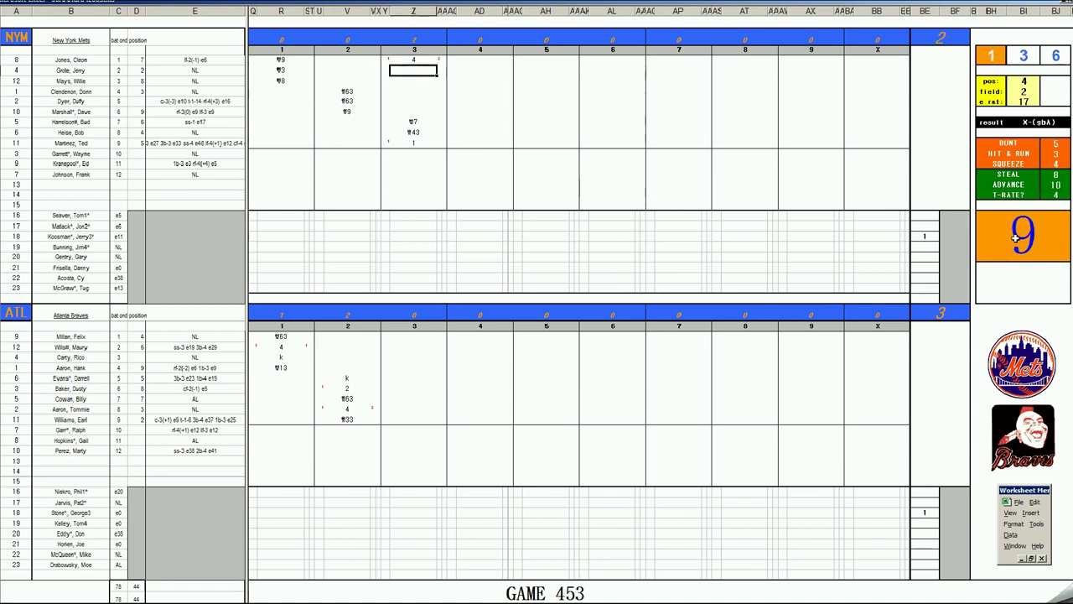
Step: Record 8, 8 and out 7 for the Mets' second, third and fourth batters in the third inning
{"action": "type", "text": "8"}
{"action": "key", "text": "Return"}
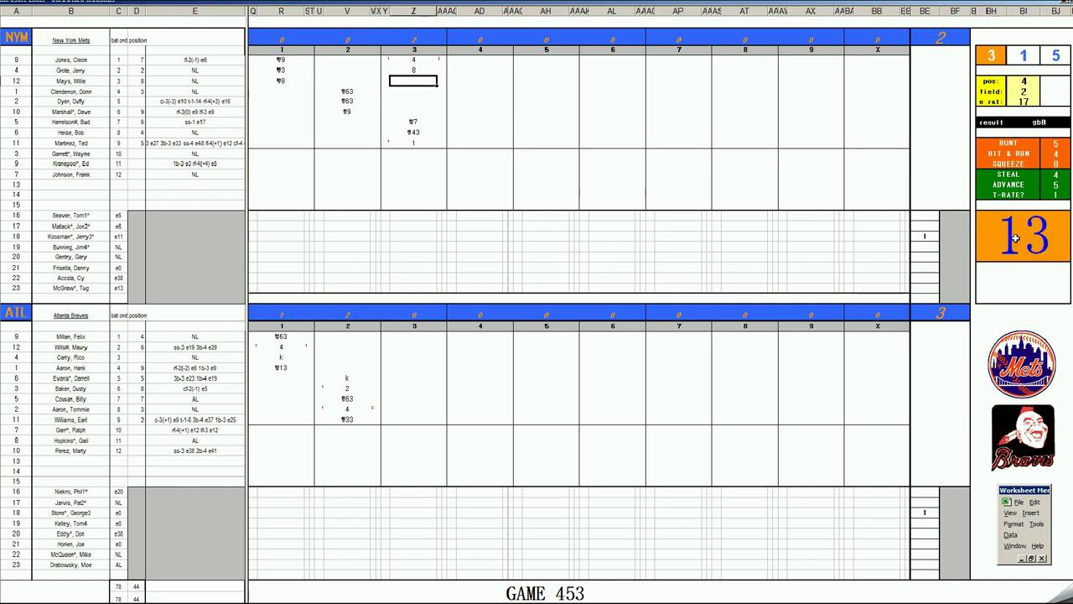
{"action": "type", "text": "8"}
{"action": "key", "text": "ctrl+Return"}
{"action": "key", "text": "Return"}
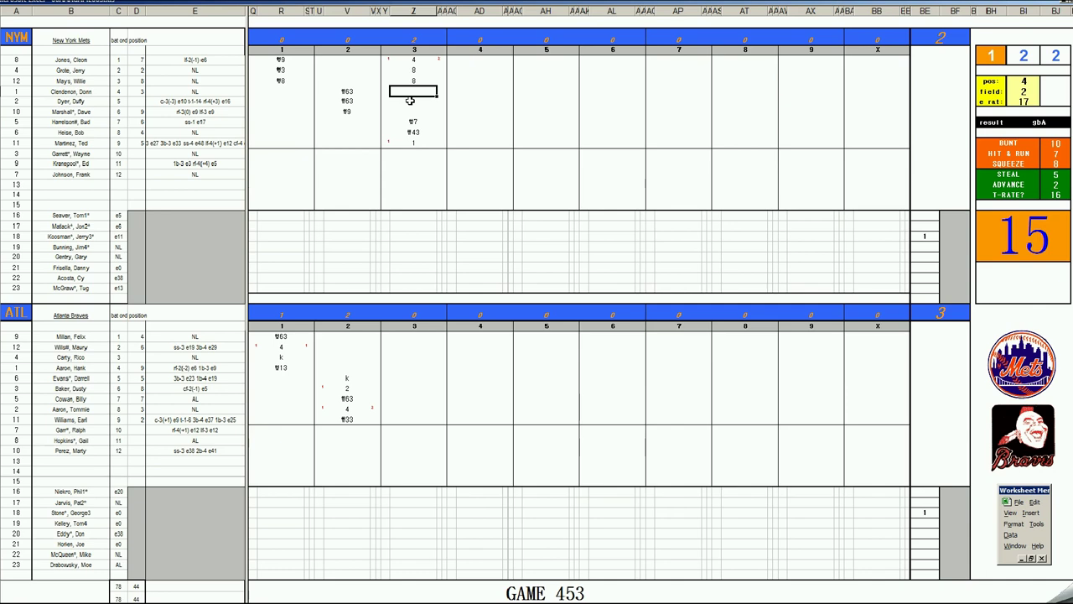
{"action": "type", "text": "f7"}
Step: Fill the Braves' third inning with 1, out 43, out 4 and k for the first through fourth batters
{"action": "left_click", "coordinate": [410, 337]}
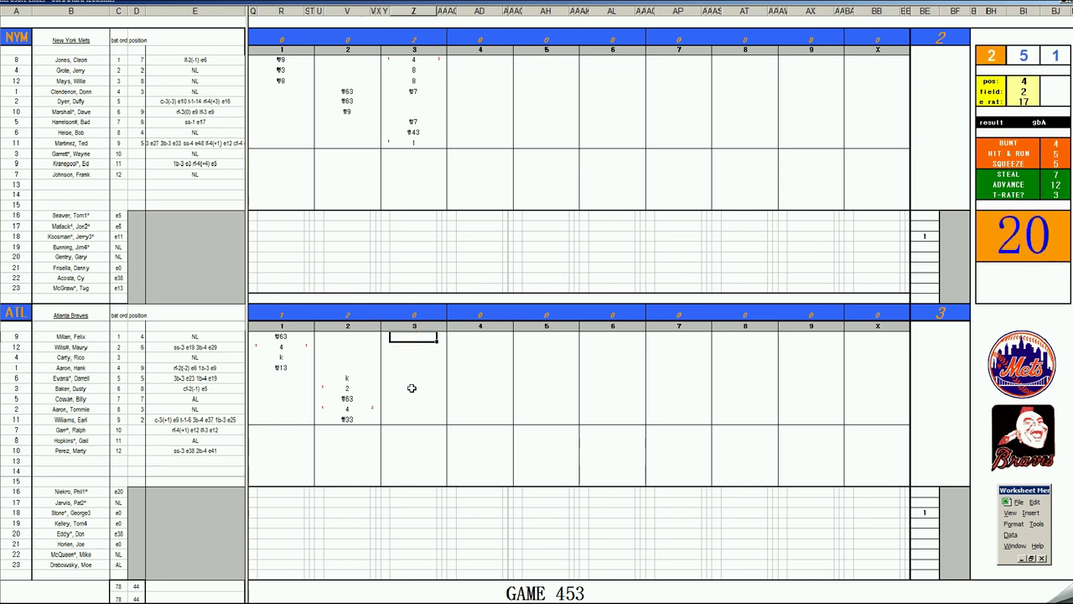
{"action": "type", "text": "1"}
{"action": "key", "text": "Return"}
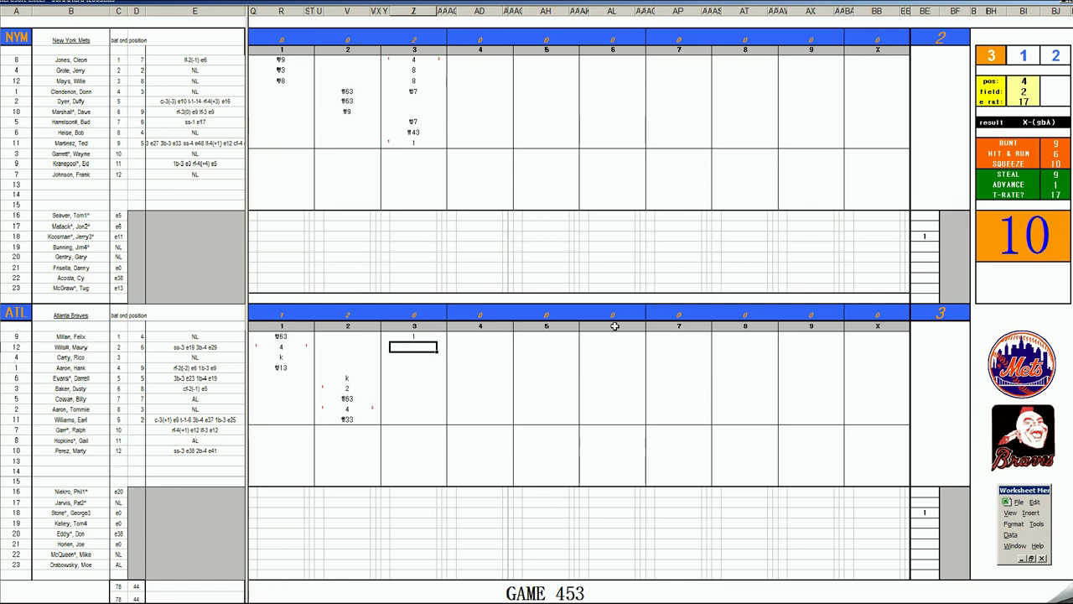
{"action": "type", "text": "f43"}
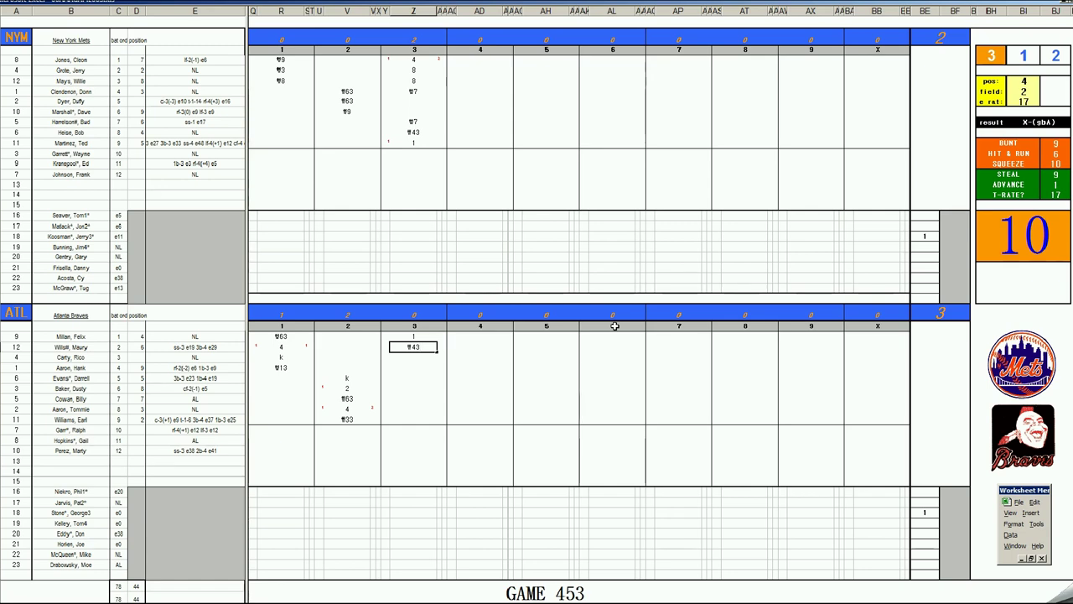
{"action": "key", "text": "Return"}
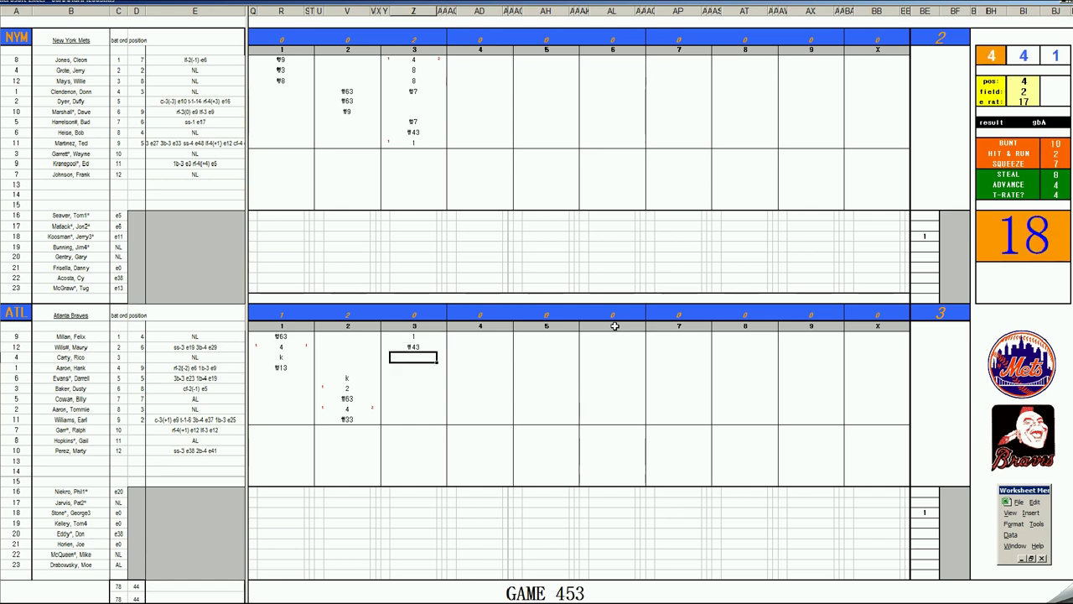
{"action": "type", "text": "f4"}
{"action": "key", "text": "Return"}
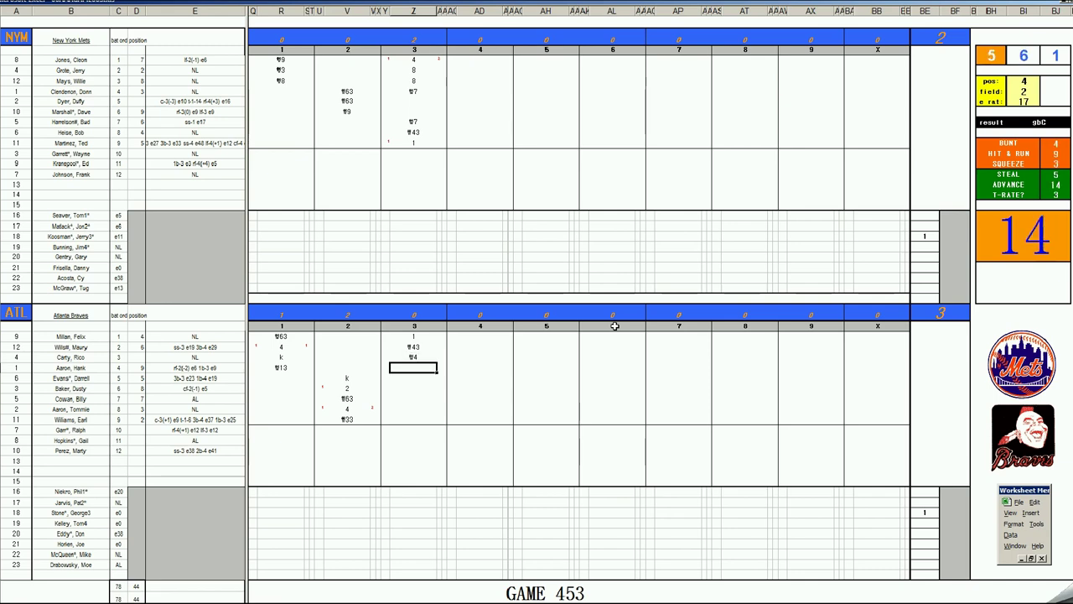
{"action": "type", "text": "k"}
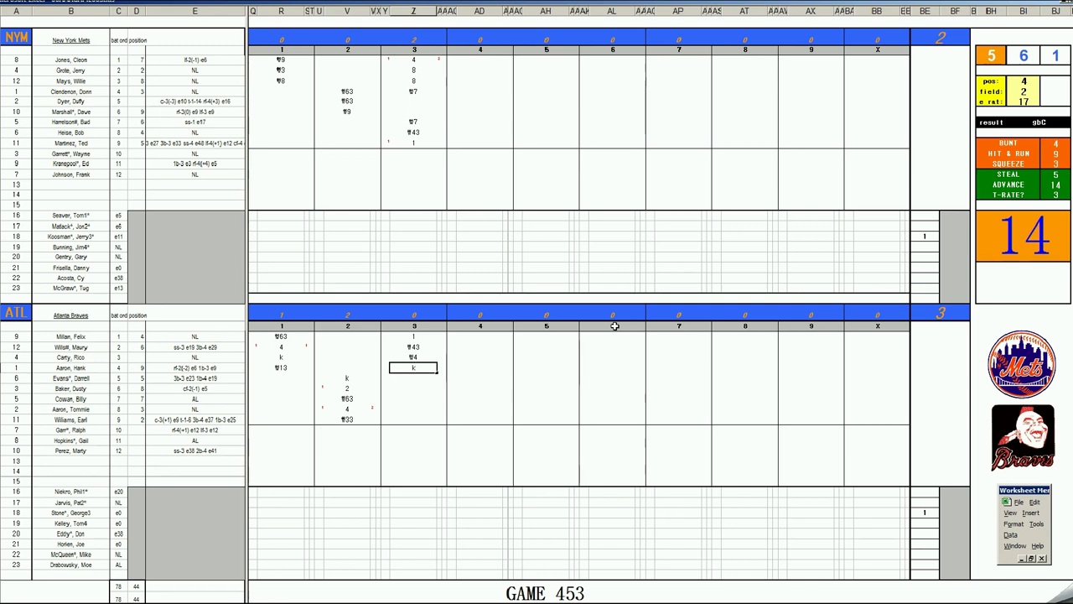
Step: Record out 53 for the Mets' fifth batter in the fourth inning
{"action": "left_click", "coordinate": [466, 99]}
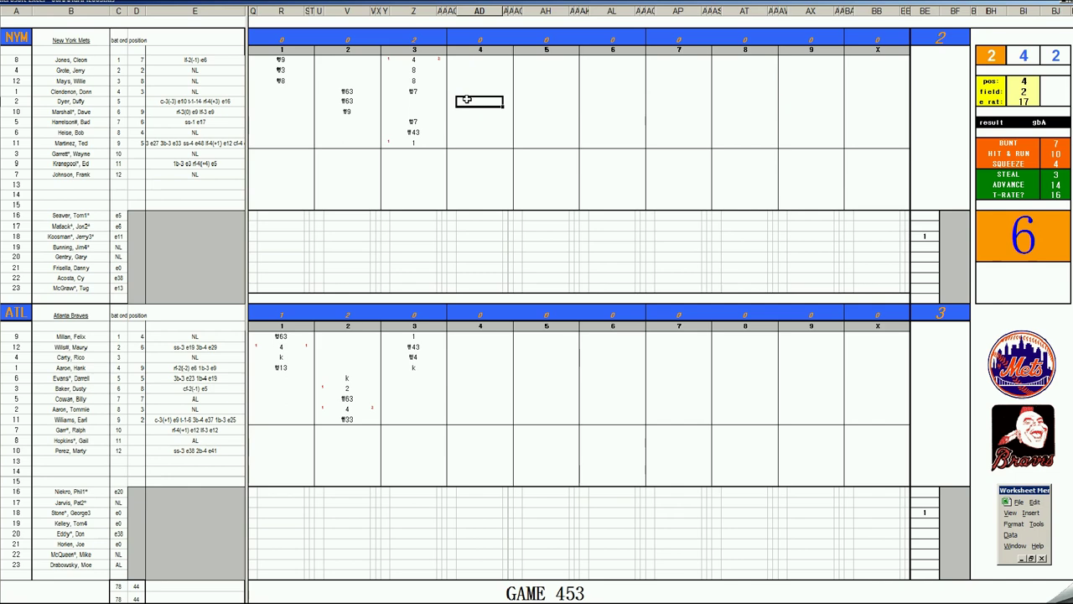
{"action": "type", "text": "\\53"}
{"action": "key", "text": "Return"}
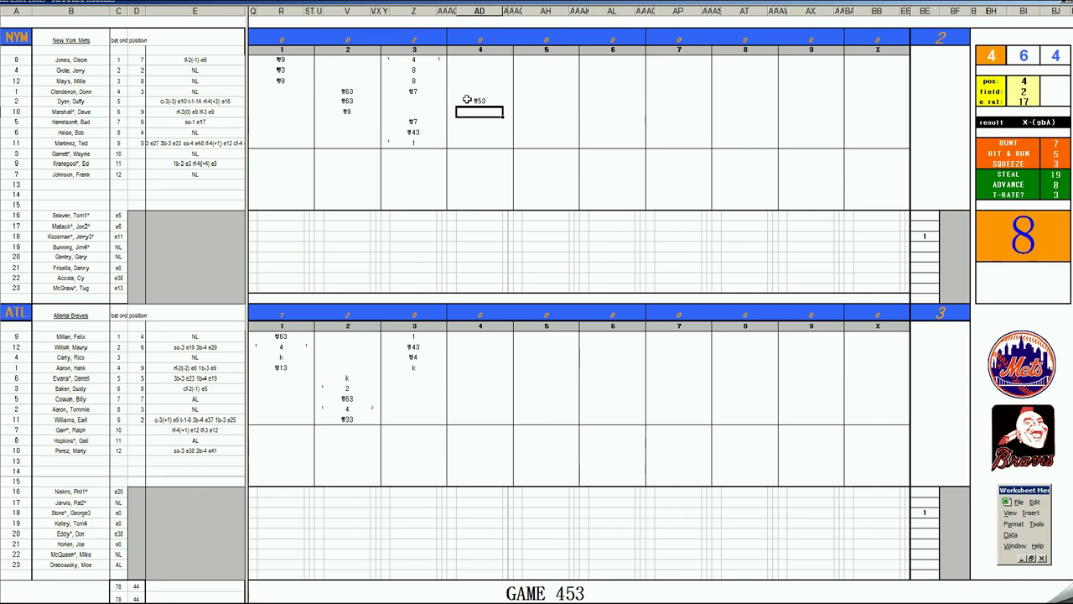
Step: Set the fielding check to position 8 with field rating 2, and record out 8 for the Mets' sixth batter in the fourth inning
{"action": "type", "text": "8"}
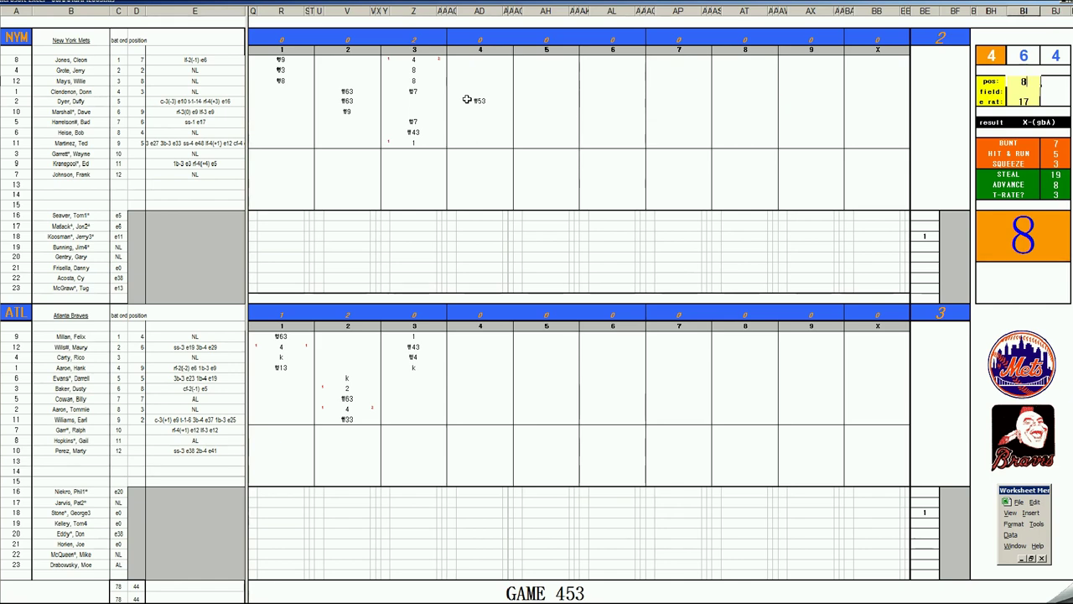
{"action": "key", "text": "Return"}
{"action": "type", "text": "2"}
{"action": "key", "text": "Return"}
{"action": "double_click", "coordinate": [494, 112]}
{"action": "key", "text": "BackSpace"}
{"action": "key", "text": "BackSpace"}
{"action": "type", "text": "8"}
{"action": "key", "text": "Return"}
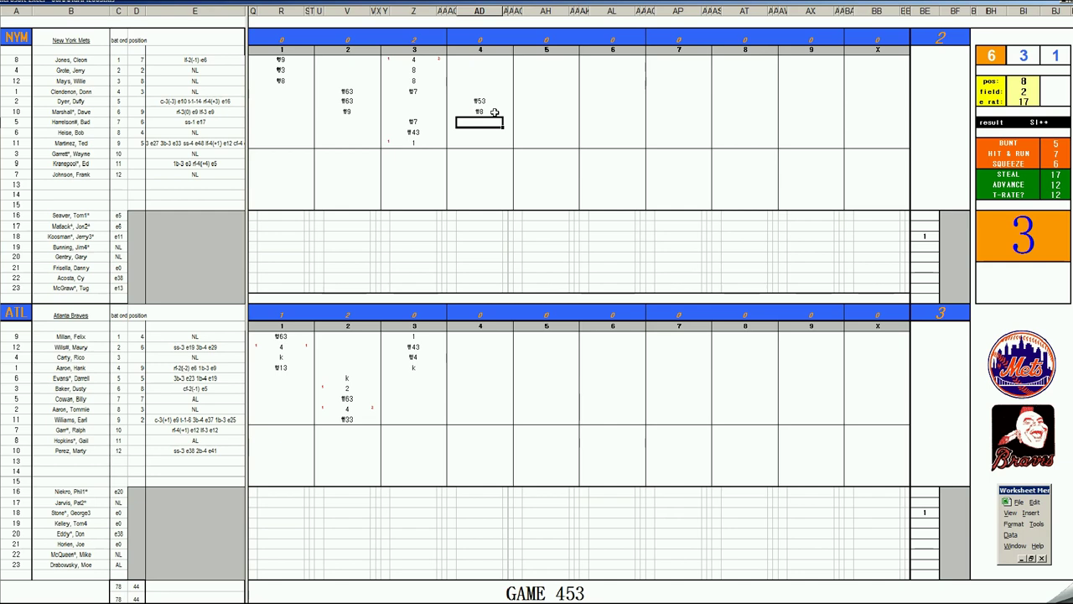
Step: Enter 1 for the Mets' seventh batter in the fourth inning with a 1 in the narrow column beside it, and out 9 for the eighth batter
{"action": "type", "text": "1"}
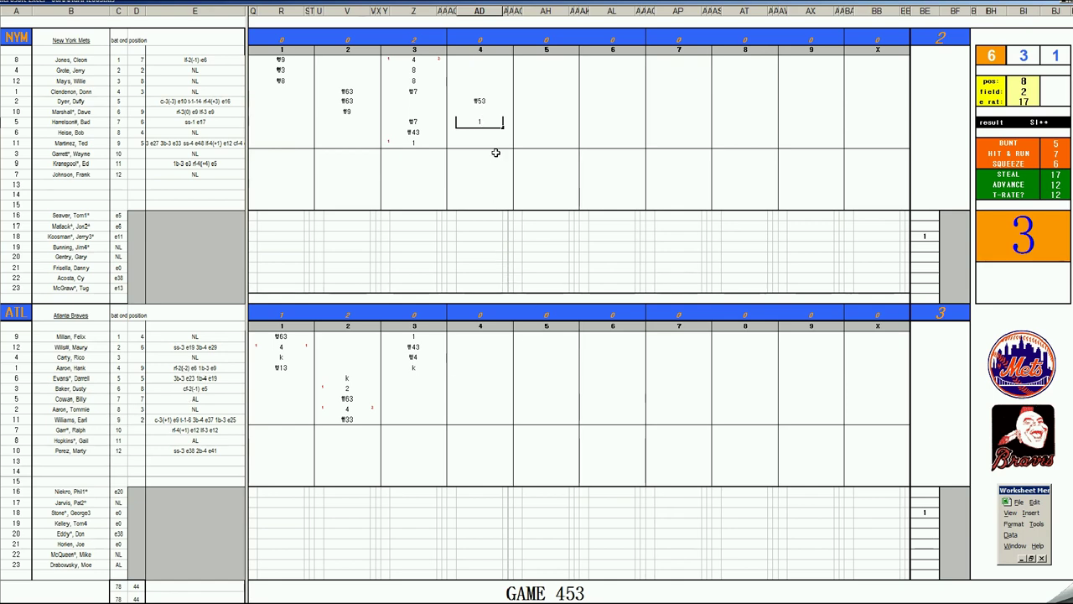
{"action": "key", "text": "Return"}
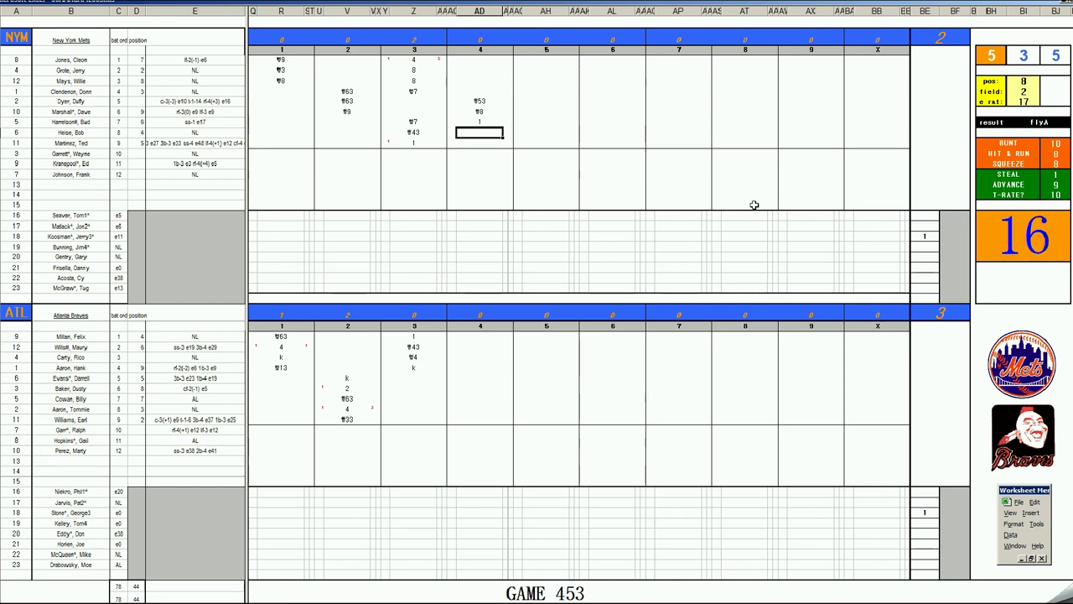
{"action": "key", "text": "Up"}
{"action": "key", "text": "Right"}
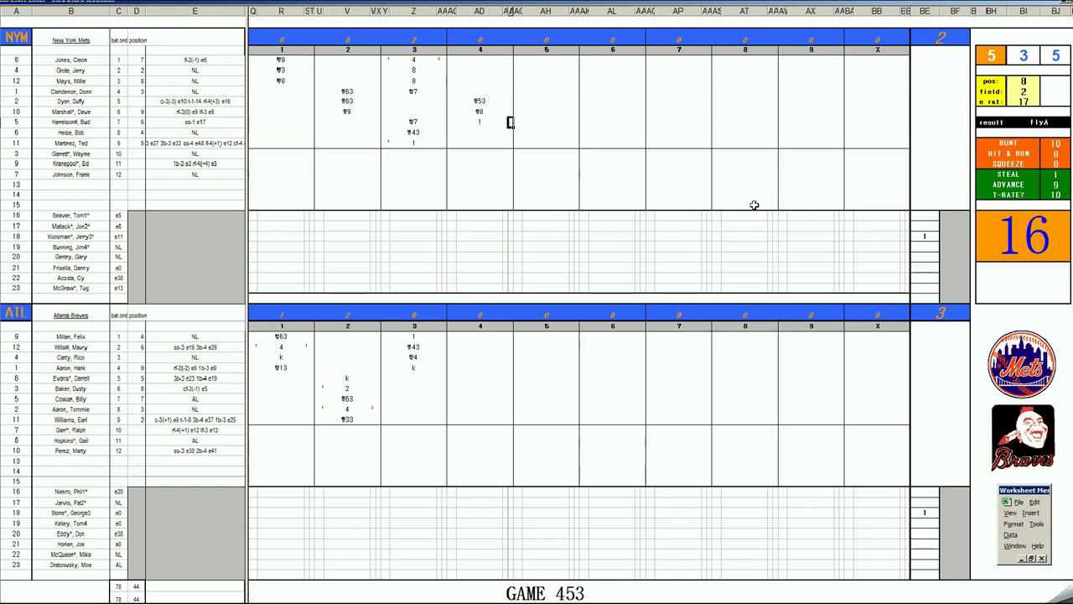
{"action": "type", "text": "1"}
{"action": "key", "text": "Return"}
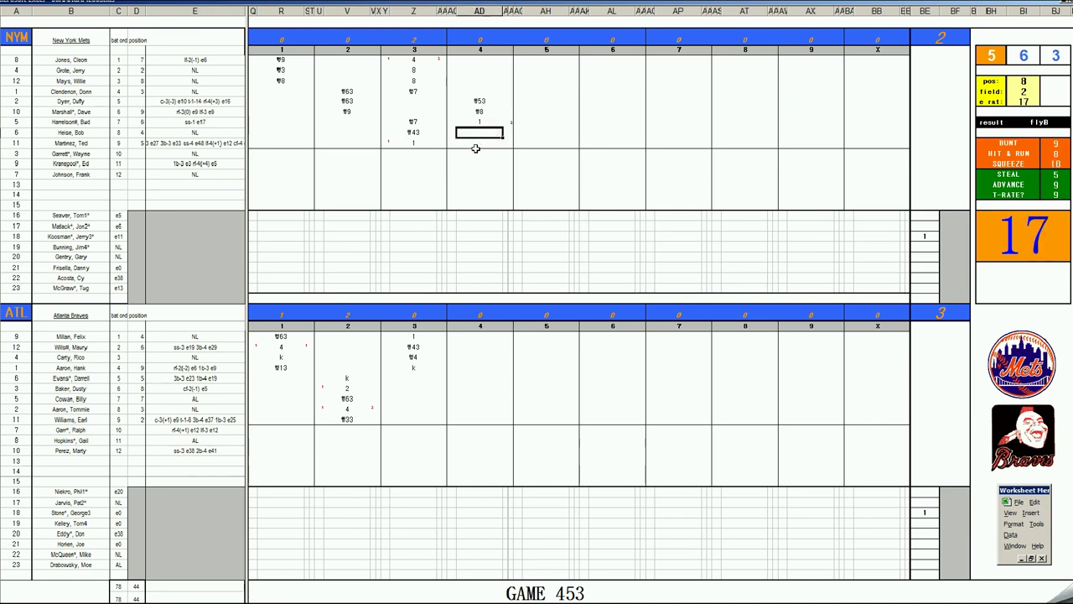
{"action": "type", "text": "#9"}
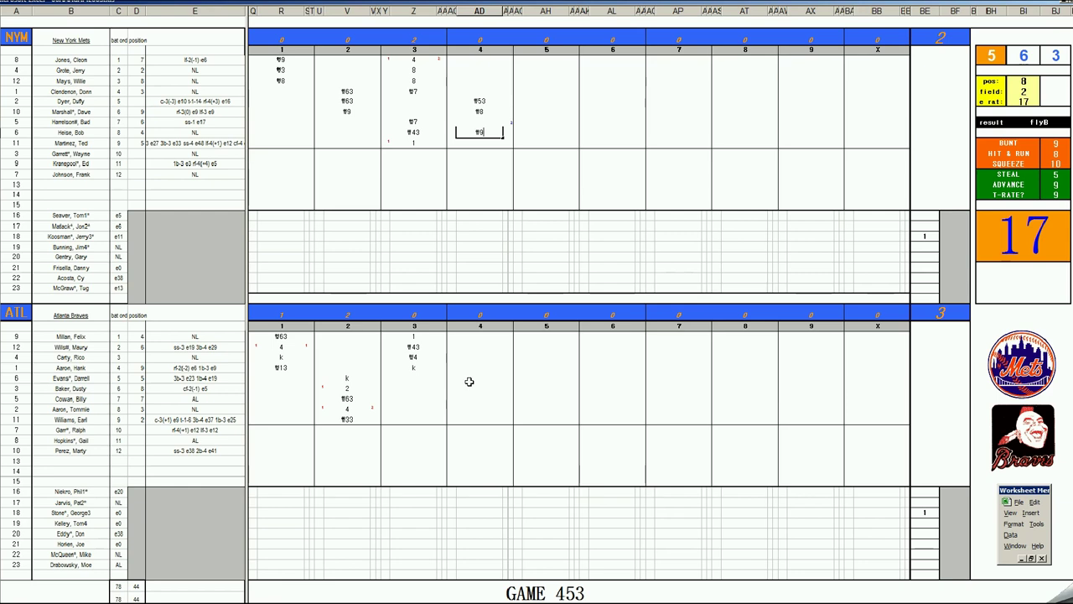
Step: Enter 1 for the Braves' twelfth and sixth listed batters and out 53 for the seventh in the fourth inning
{"action": "left_click", "coordinate": [482, 451]}
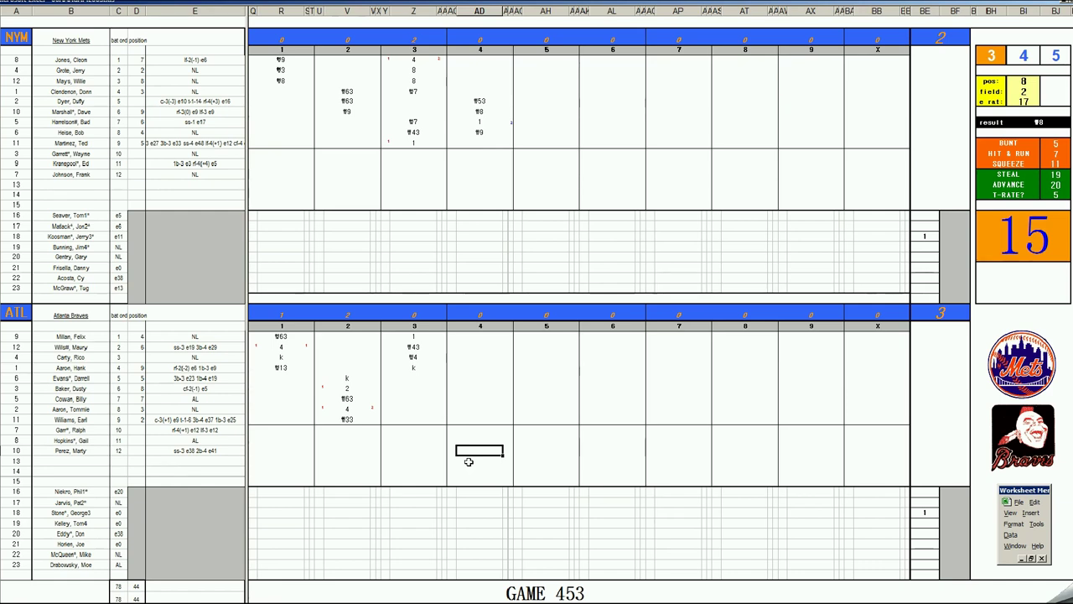
{"action": "type", "text": "1"}
{"action": "key", "text": "Up"}
{"action": "key", "text": "Up"}
{"action": "key", "text": "Up"}
{"action": "key", "text": "Up"}
{"action": "key", "text": "Up"}
{"action": "key", "text": "Up"}
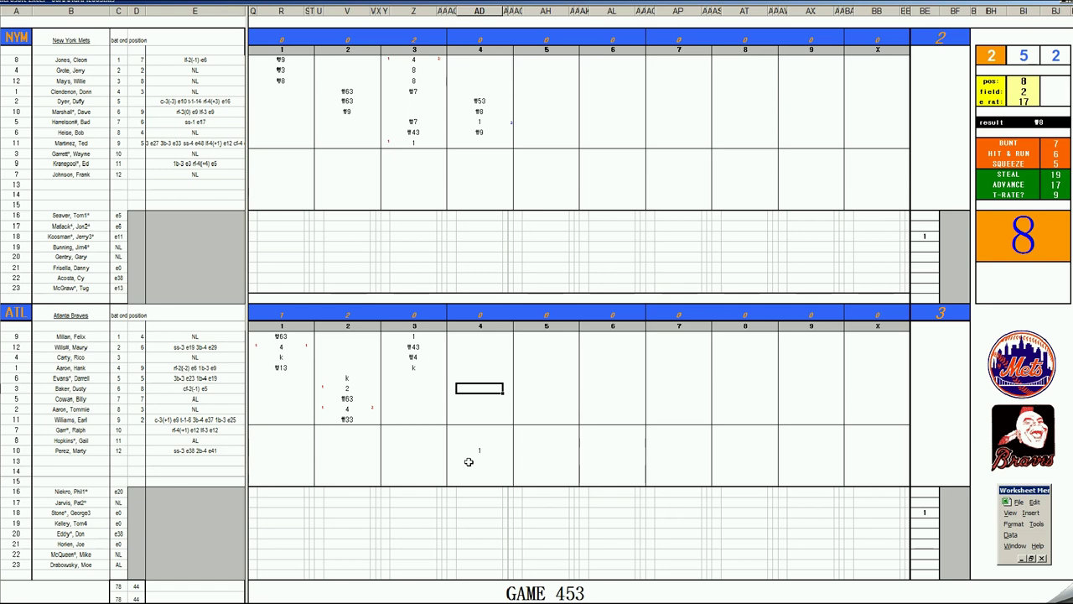
{"action": "type", "text": "1"}
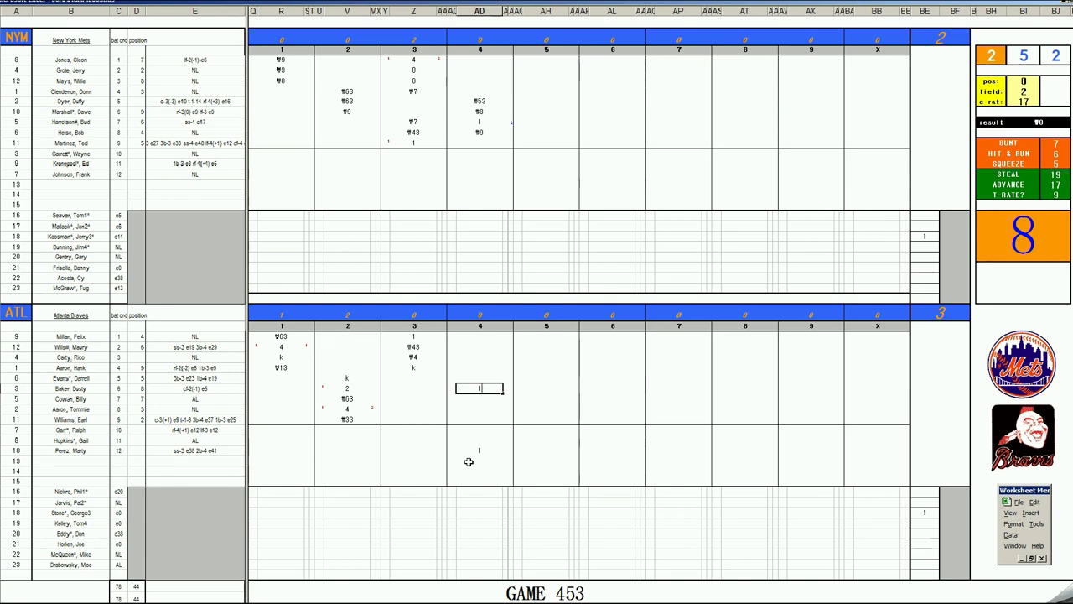
{"action": "key", "text": "Return"}
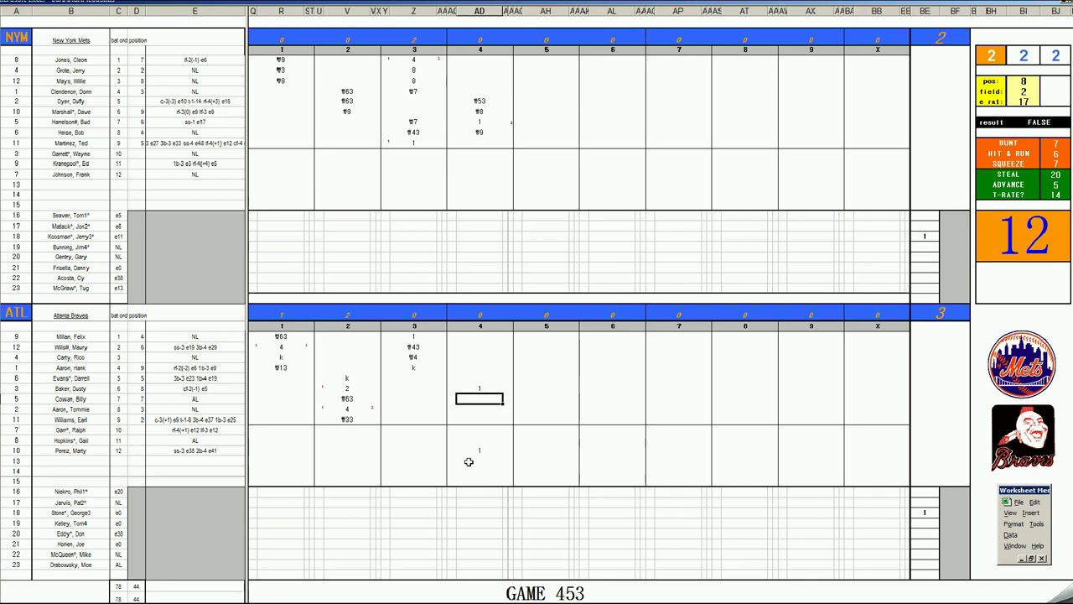
{"action": "type", "text": "\\53"}
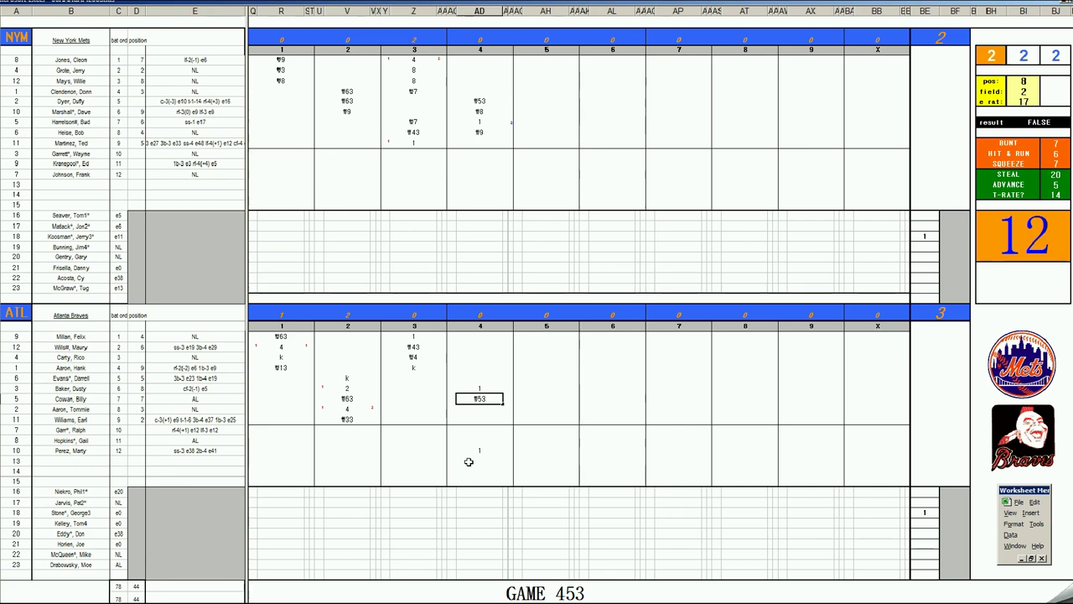
{"action": "key", "text": "Return"}
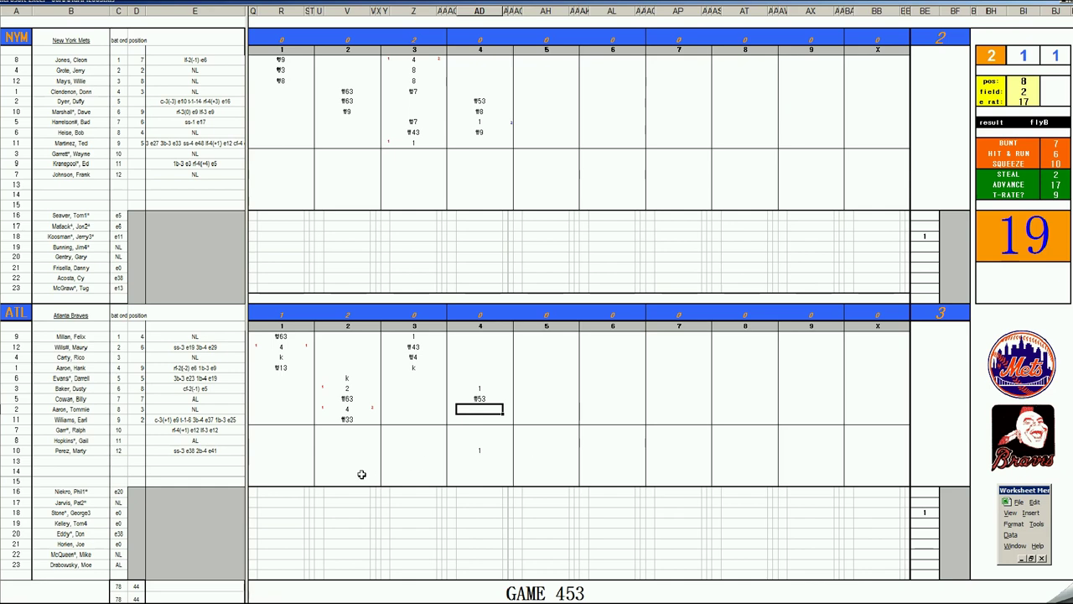
Step: Enter 9 with a run batted in for the Braves' eighth batter in the fourth inning, and credit the run to the twelfth listed batter
{"action": "type", "text": "9"}
{"action": "key", "text": "Tab"}
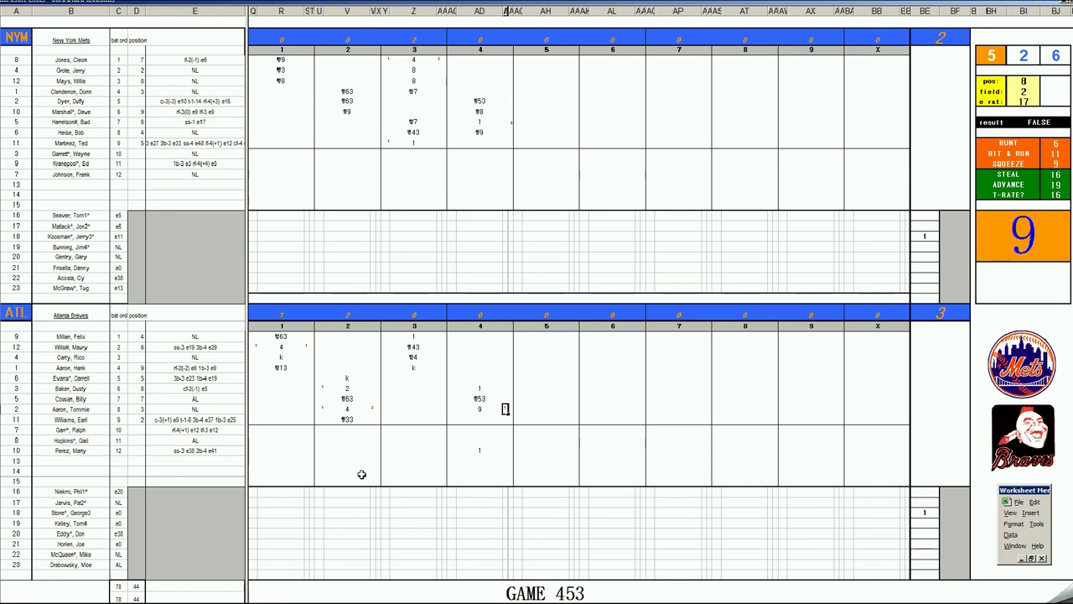
{"action": "key", "text": "Left"}
{"action": "key", "text": "Left"}
{"action": "key", "text": "Down"}
{"action": "key", "text": "Down"}
{"action": "key", "text": "Down"}
{"action": "key", "text": "Down"}
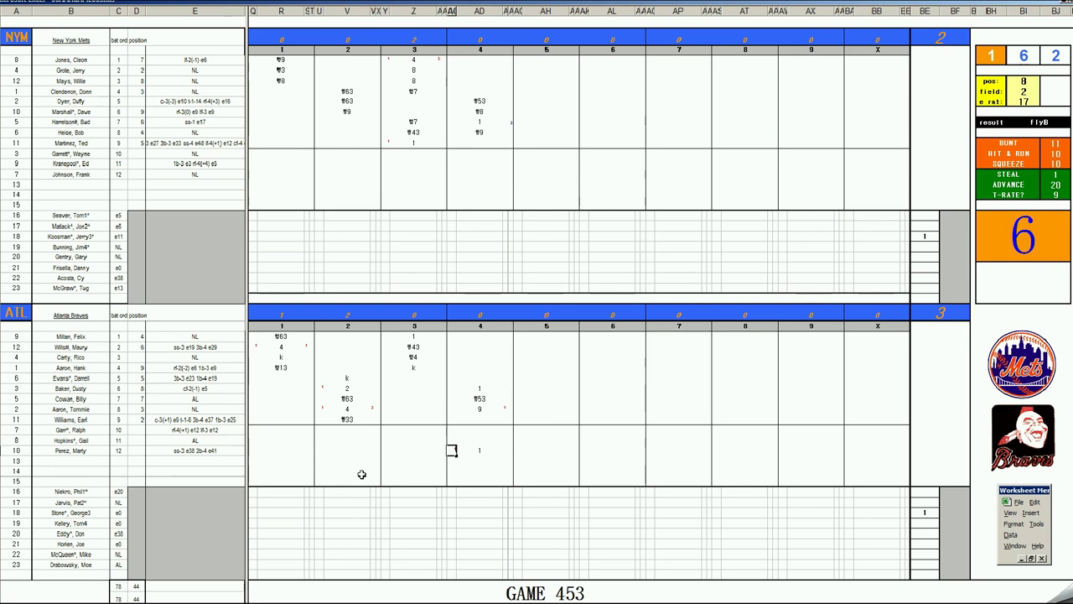
Step: Record 8 for the Braves' ninth batter and out 63 for the leadoff batter in the fourth inning
{"action": "left_click", "coordinate": [479, 416]}
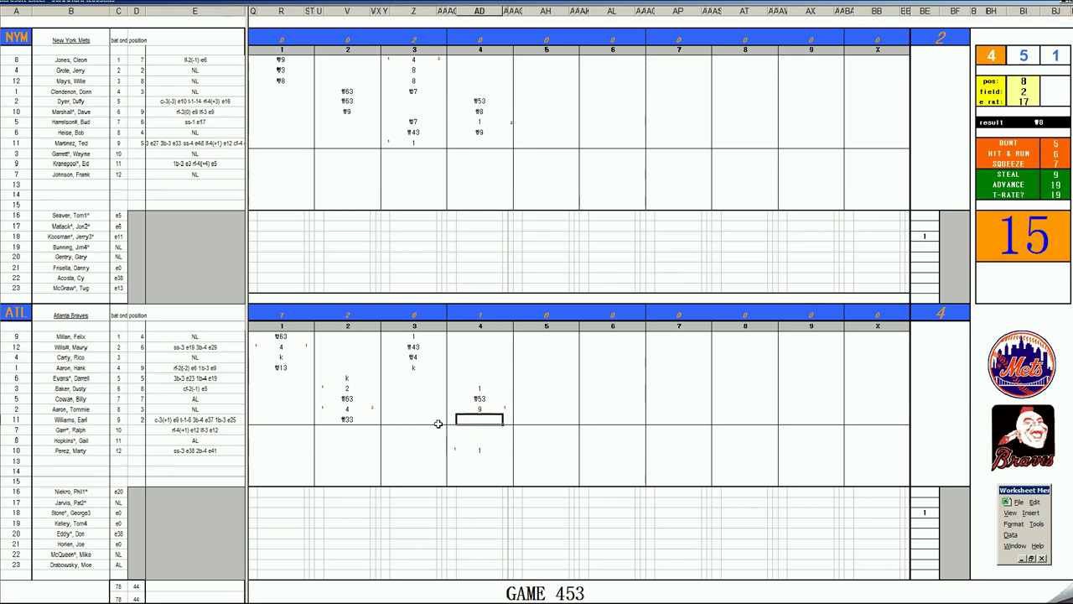
{"action": "type", "text": "8"}
{"action": "left_click", "coordinate": [478, 337]}
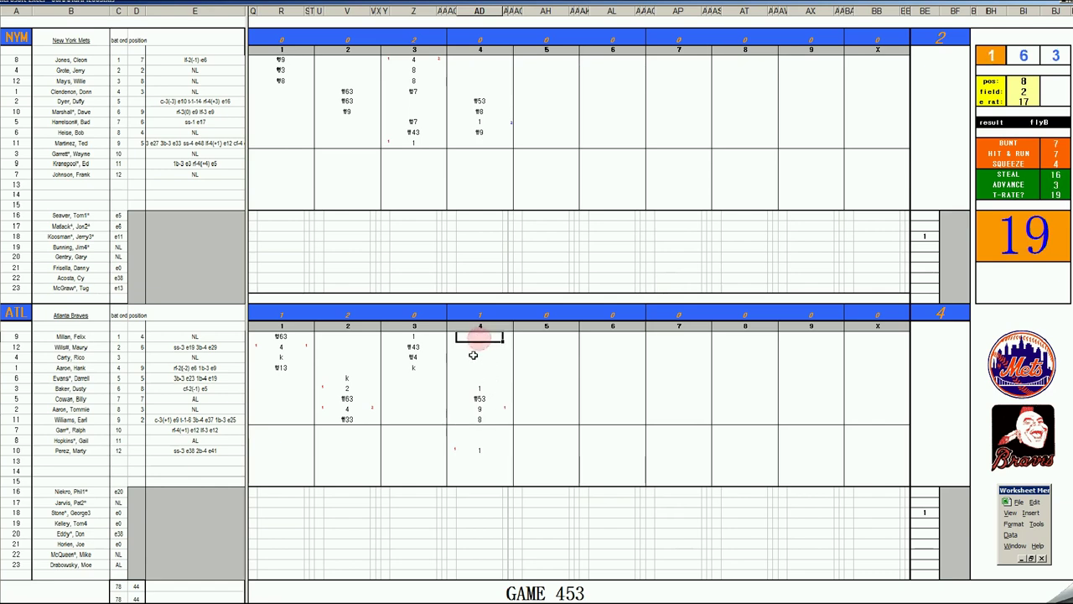
{"action": "type", "text": "F63"}
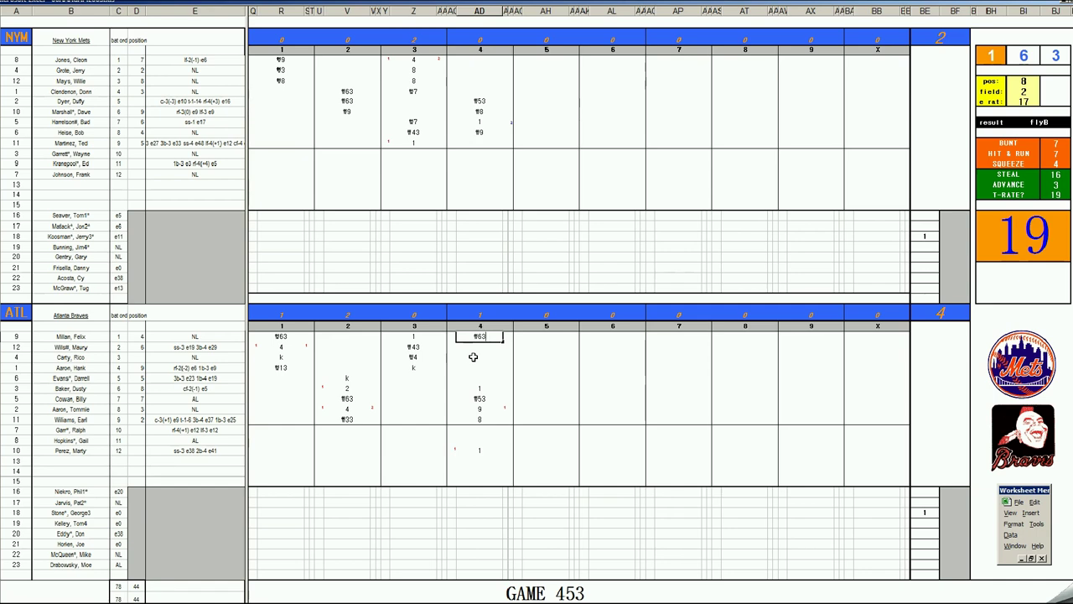
Step: Enter 1 for the Mets' ninth batter, out 6 for the leadoff batter and 1 for the second batter in the fifth inning
{"action": "left_click", "coordinate": [544, 143]}
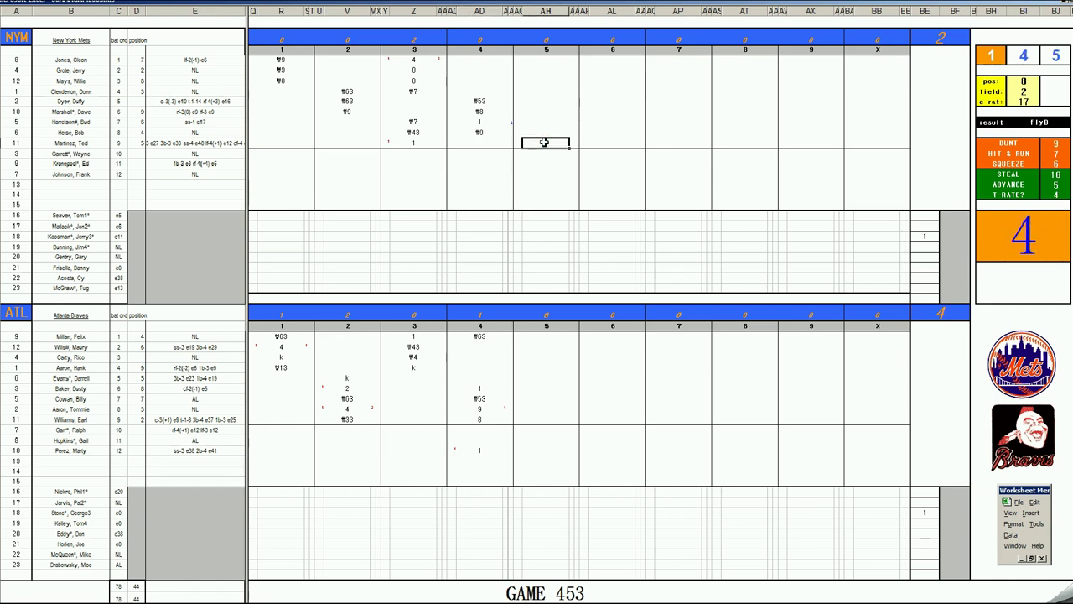
{"action": "double_click", "coordinate": [544, 143]}
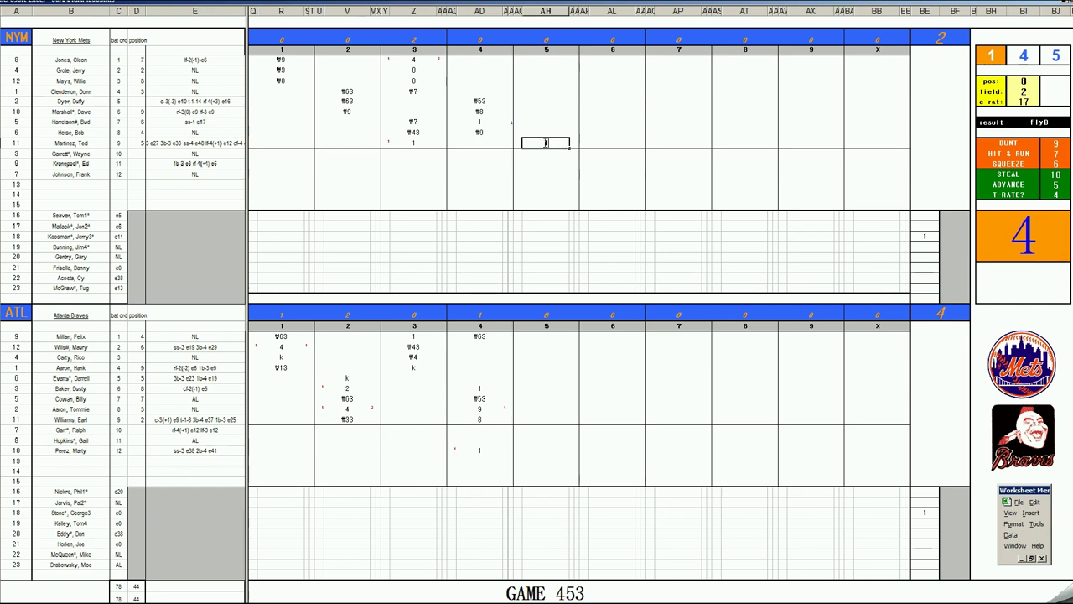
{"action": "type", "text": "1"}
{"action": "left_click", "coordinate": [545, 61]}
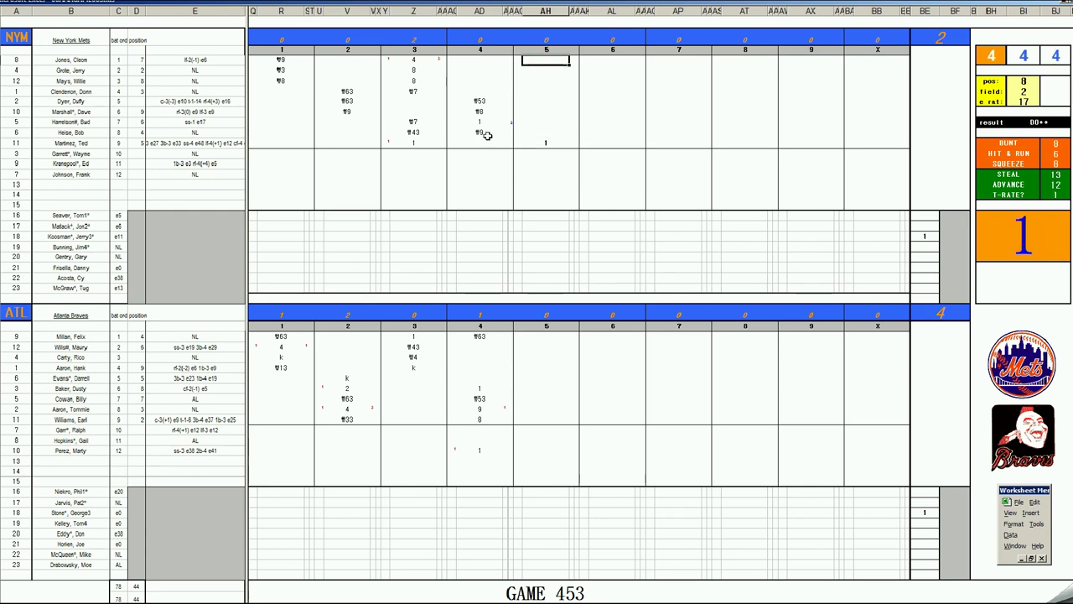
{"action": "type", "text": "\\6"}
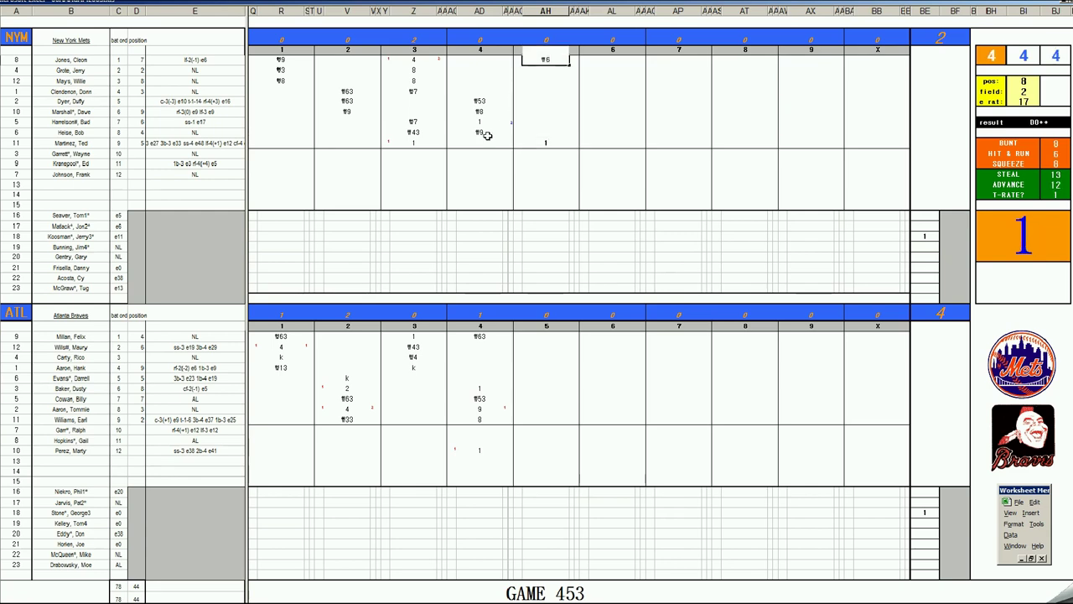
{"action": "key", "text": "Return"}
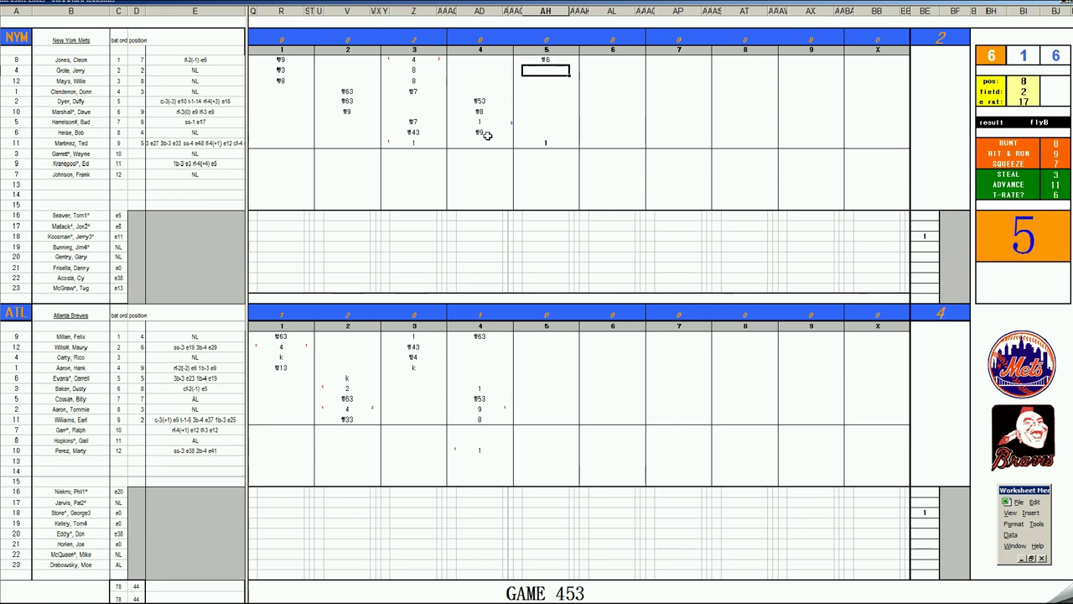
{"action": "type", "text": "1"}
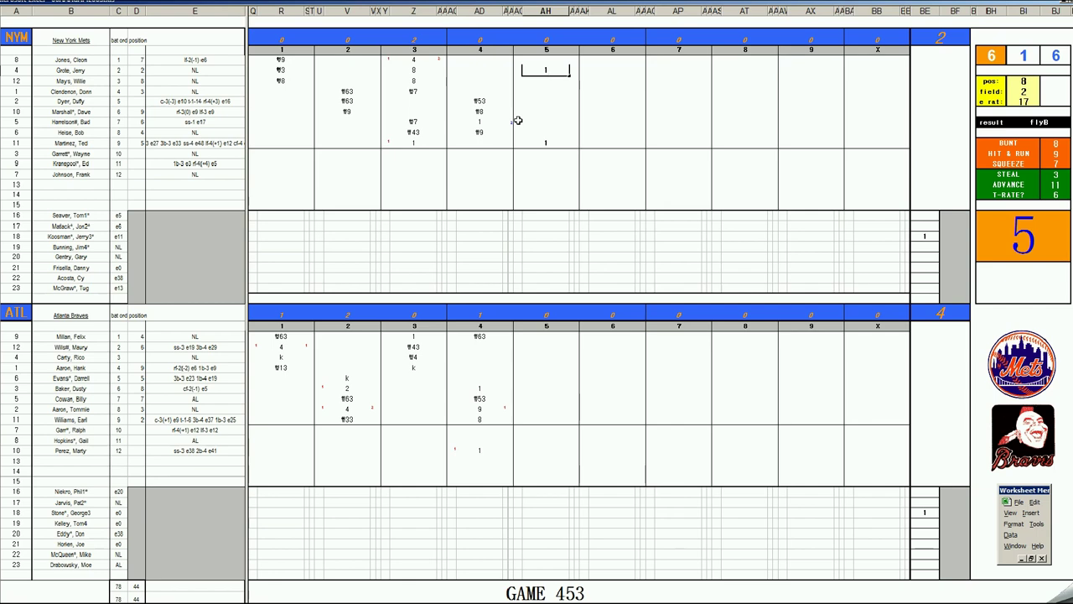
{"action": "key", "text": "Return"}
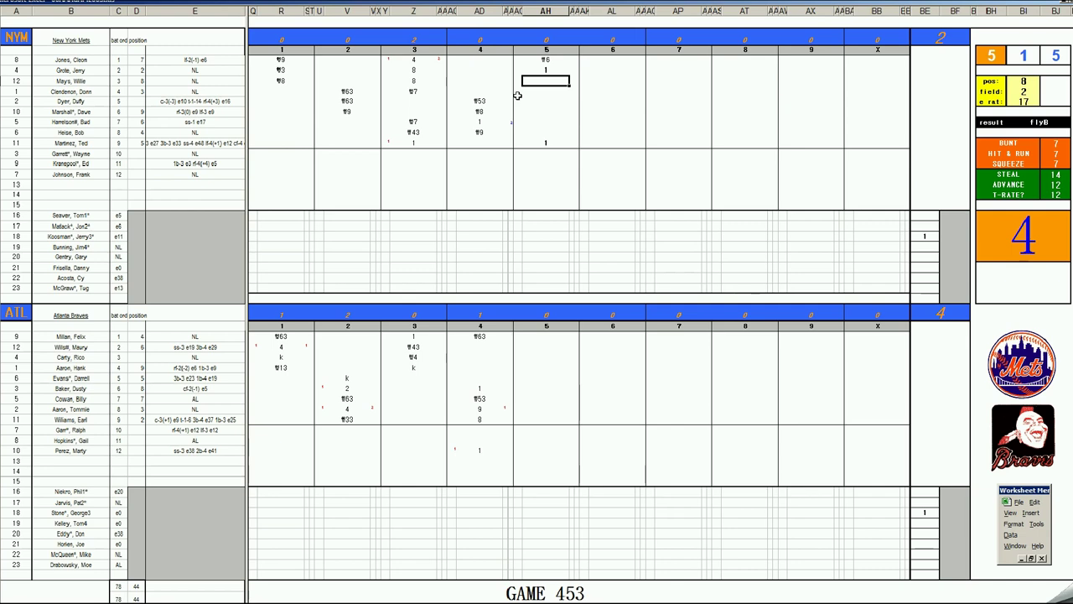
Step: Reroll the dice, enter 1 with a run batted in for the Mets' third batter in the fifth inning, and credit the run to the ninth batter
{"action": "key", "text": "F9"}
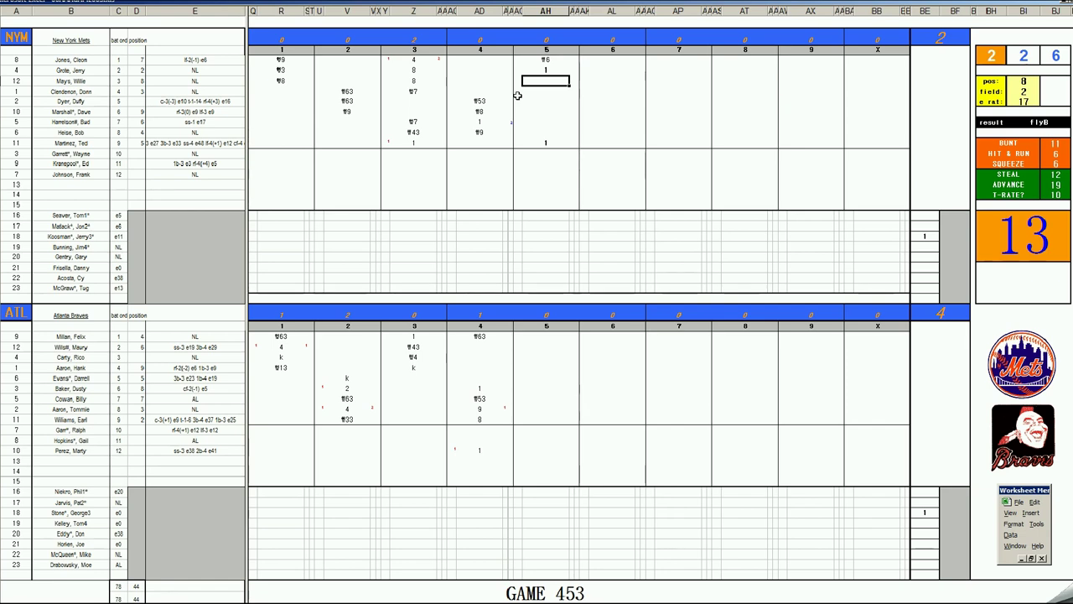
{"action": "type", "text": "1"}
{"action": "key", "text": "Return"}
{"action": "key", "text": "Down"}
{"action": "key", "text": "Down"}
{"action": "key", "text": "Down"}
{"action": "key", "text": "Down"}
{"action": "key", "text": "Down"}
{"action": "key", "text": "Down"}
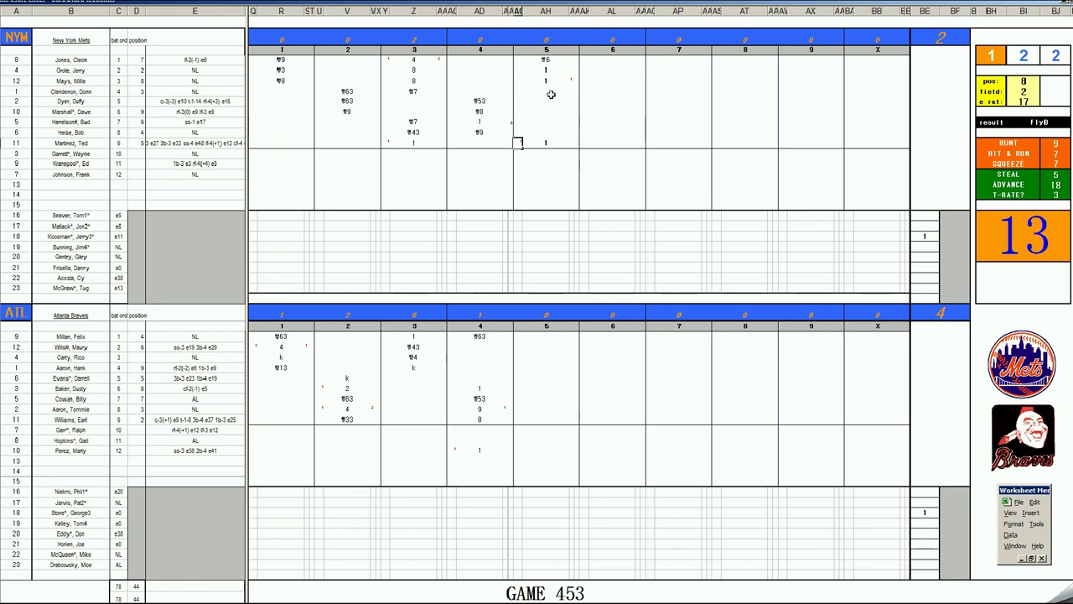
Step: Record out 7 for the Mets' fourth batter and k for the fifth batter in the fifth inning
{"action": "left_click", "coordinate": [545, 93]}
{"action": "key", "text": "F9"}
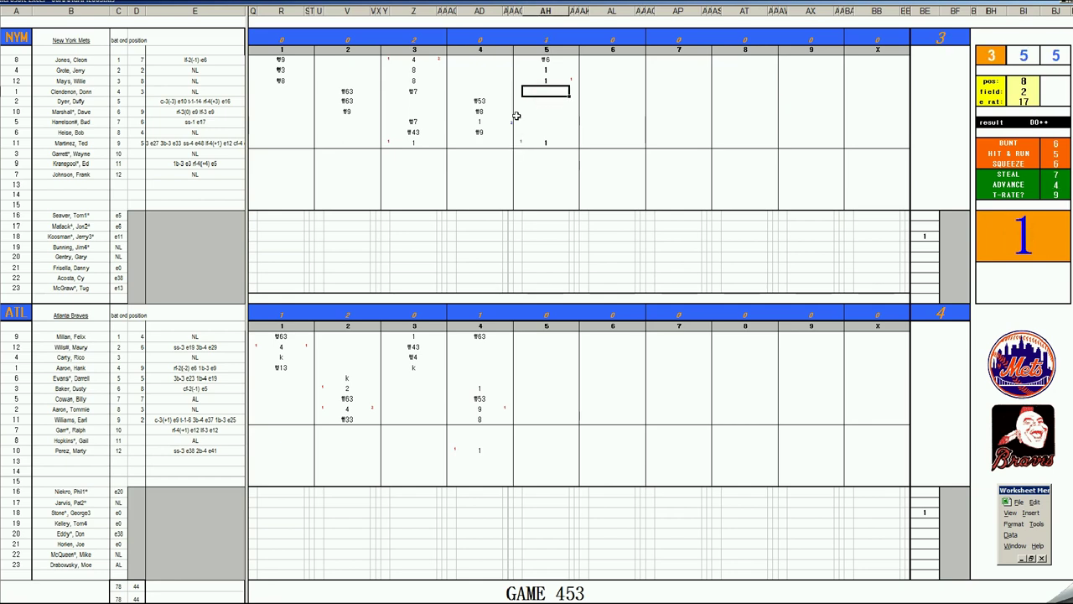
{"action": "type", "text": "f7"}
{"action": "key", "text": "Return"}
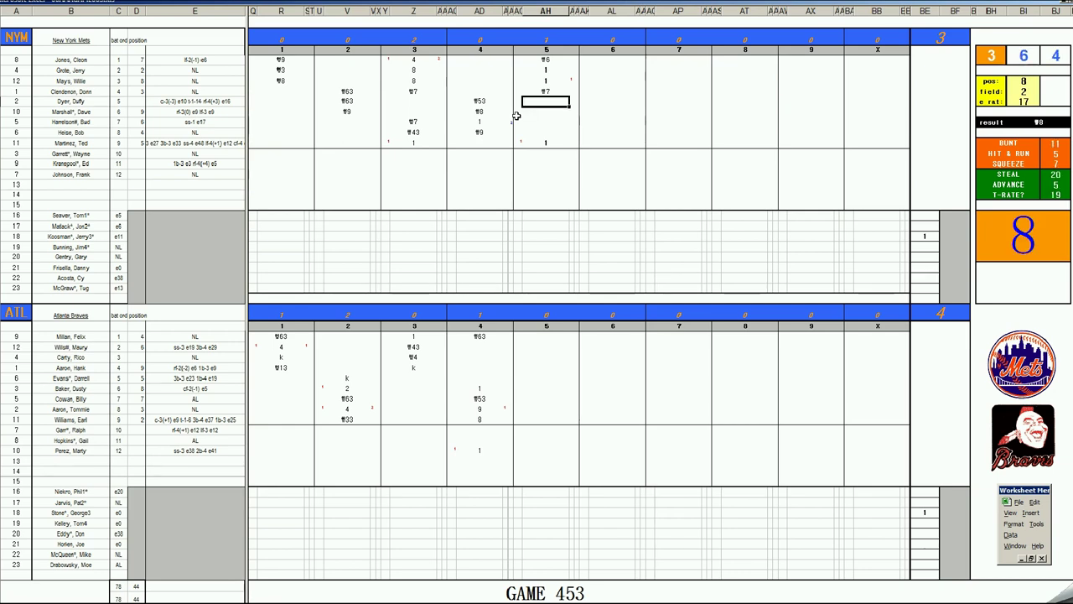
{"action": "type", "text": "k"}
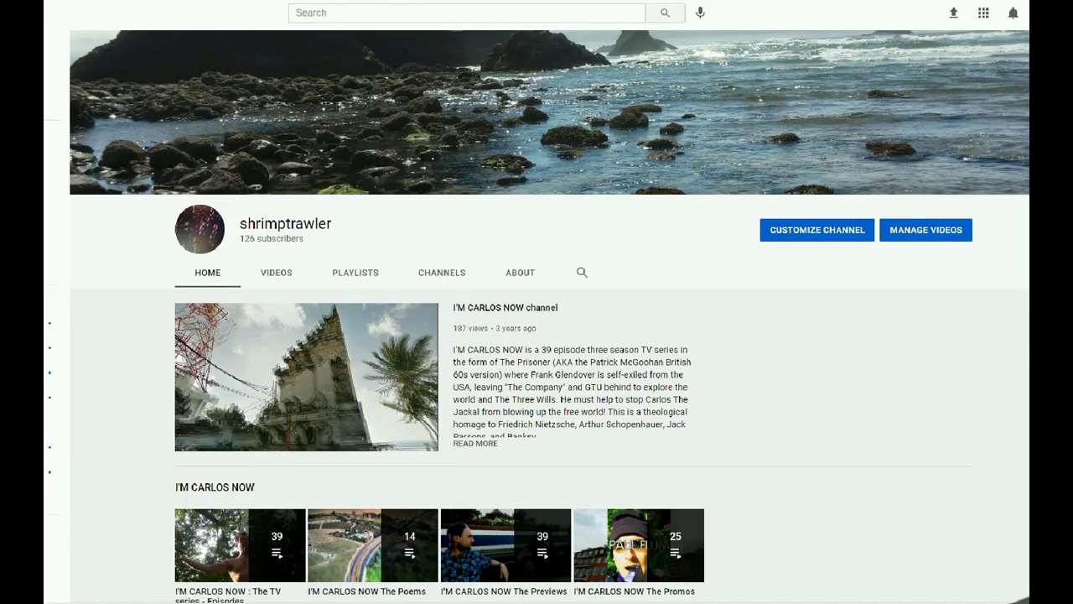
{"action": "scroll", "coordinate": [536, 336], "scroll_direction": "down", "scroll_amount": 2}
{"action": "scroll", "coordinate": [536, 335], "scroll_direction": "down", "scroll_amount": 4}
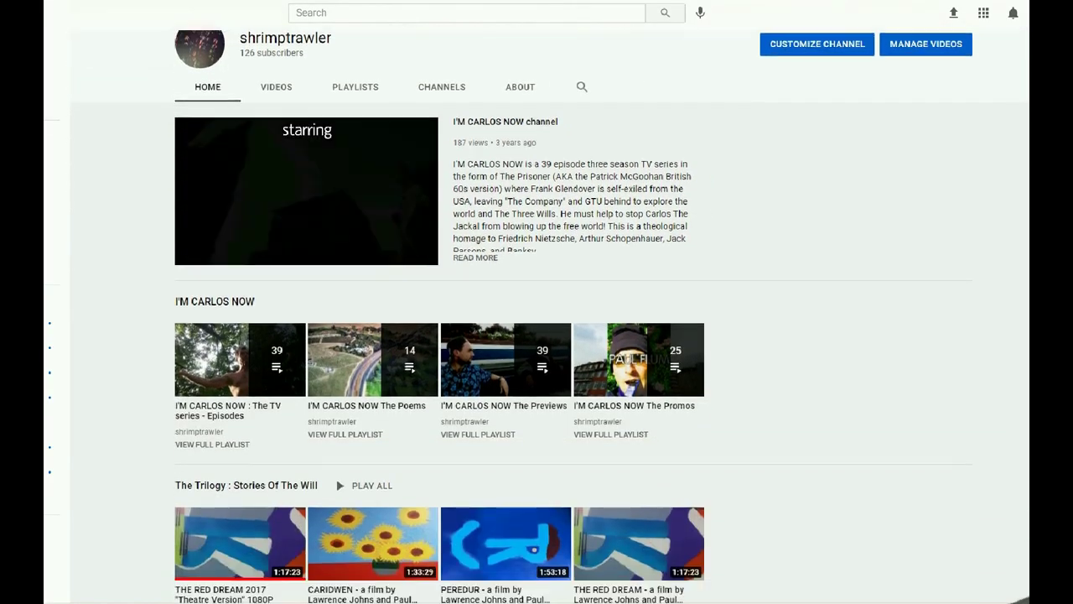
{"action": "scroll", "coordinate": [536, 336], "scroll_direction": "down", "scroll_amount": 3}
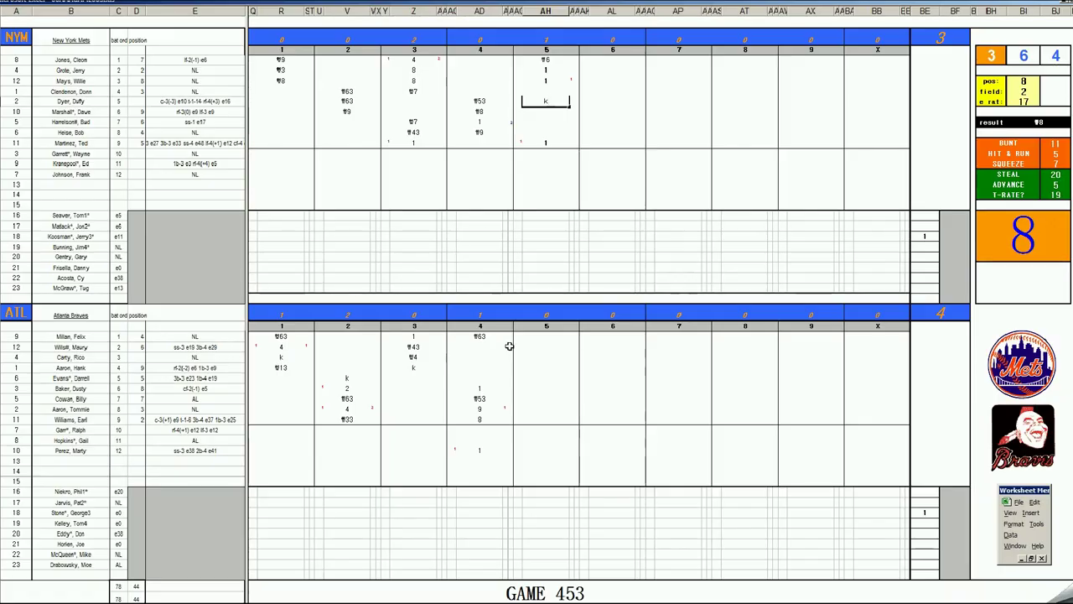
Step: Set the fielding check to position 5, field 3 and error rating 17, and enter 1 for the Braves' second batter in the fifth inning
{"action": "left_click", "coordinate": [531, 344]}
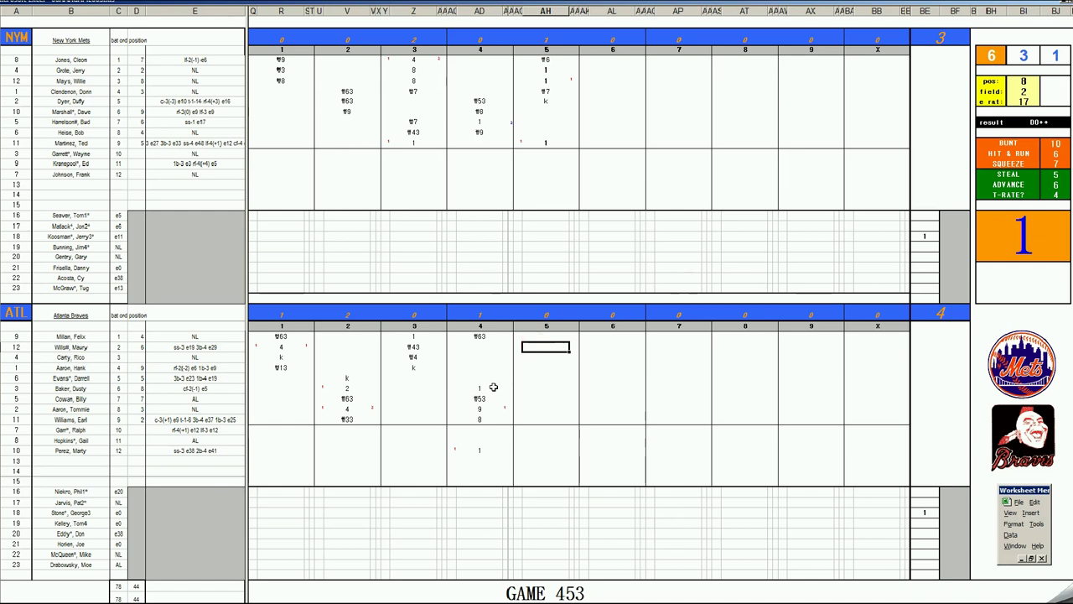
{"action": "key", "text": "ctrl+q"}
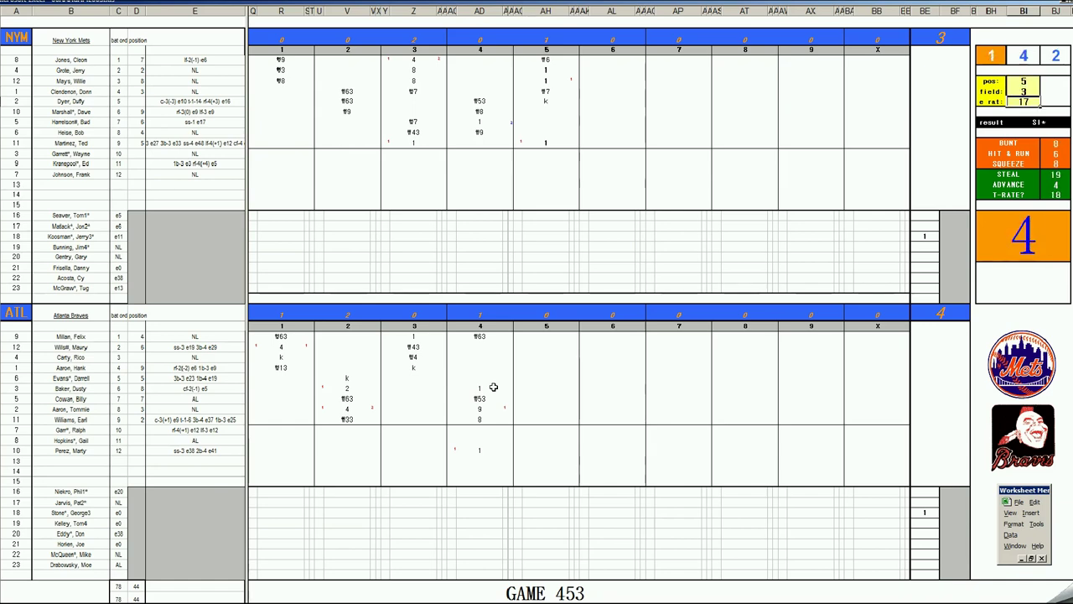
{"action": "left_click", "coordinate": [550, 345]}
{"action": "key", "text": "Return"}
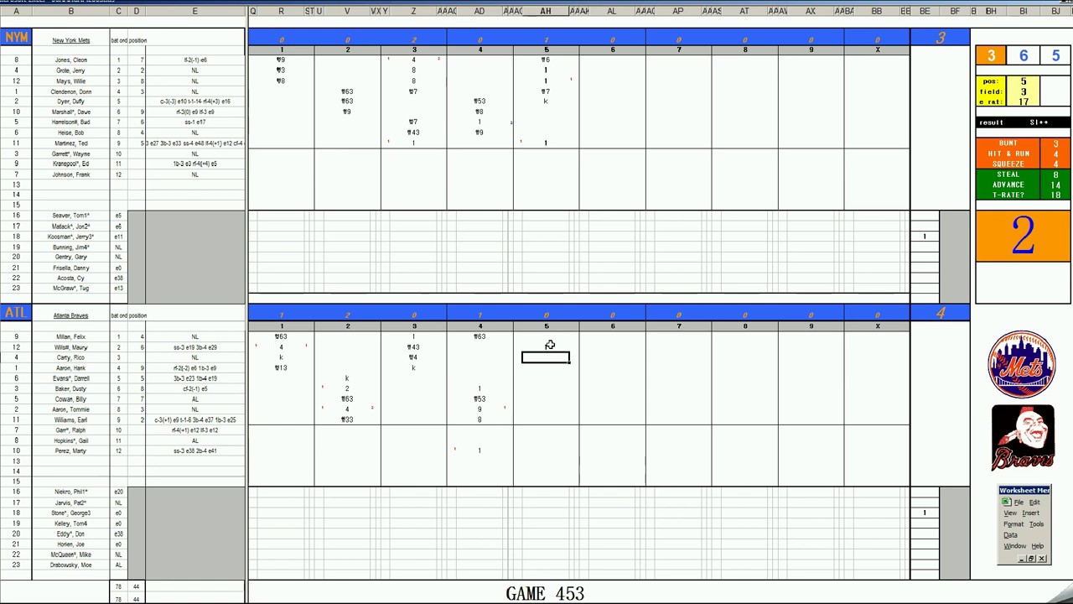
Step: Record out 9 for the Braves' third batter and 4 with runs batted in for the fourth, crediting runs to the second and fourth batters
{"action": "type", "text": "\\9"}
{"action": "key", "text": "Return"}
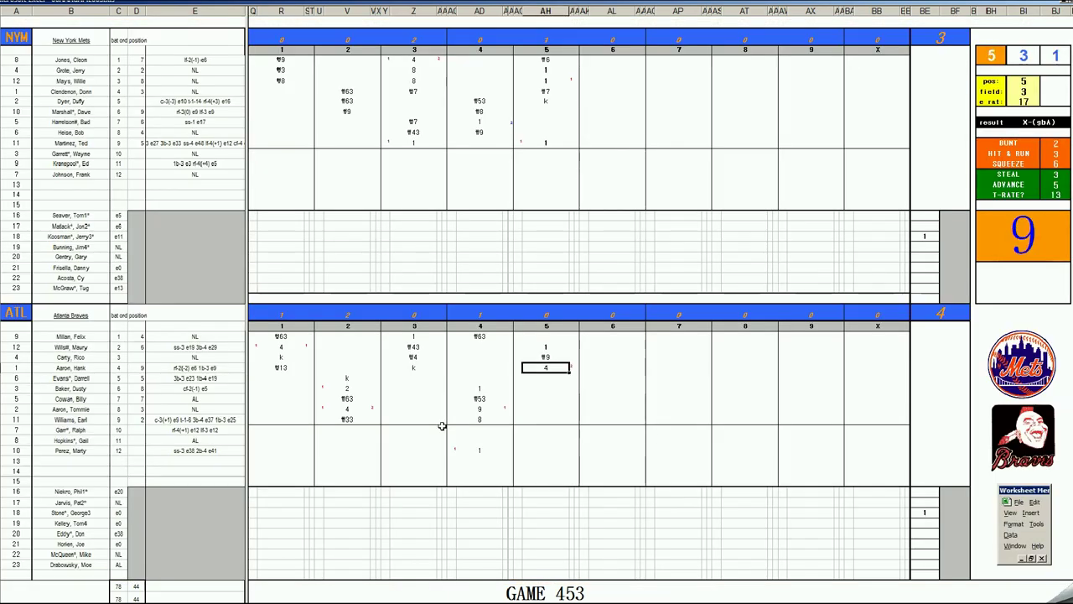
{"action": "key", "text": "Return"}
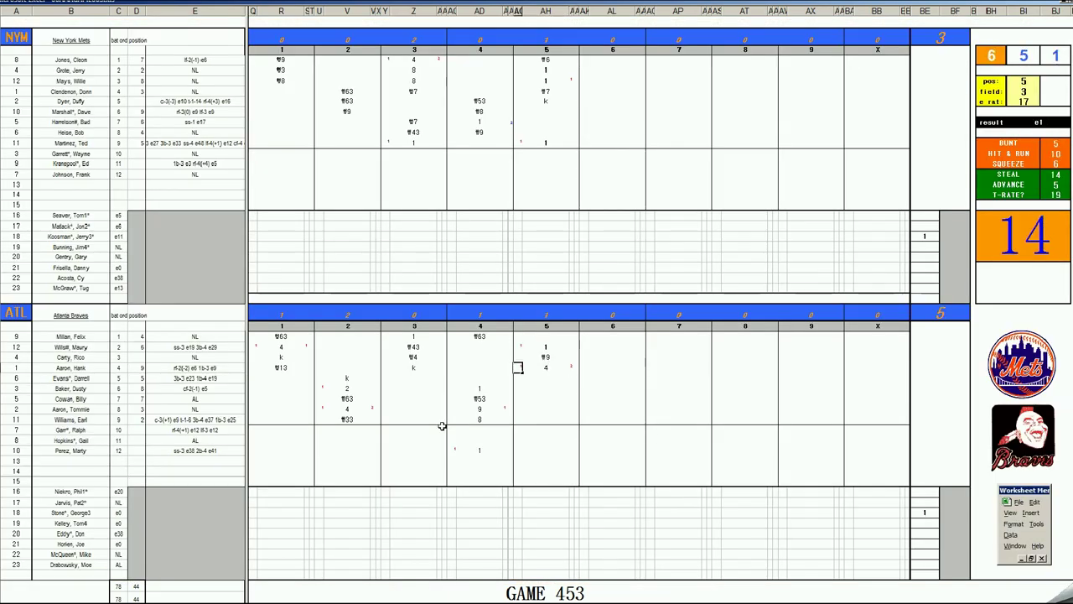
{"action": "type", "text": "1"}
{"action": "key", "text": "Return"}
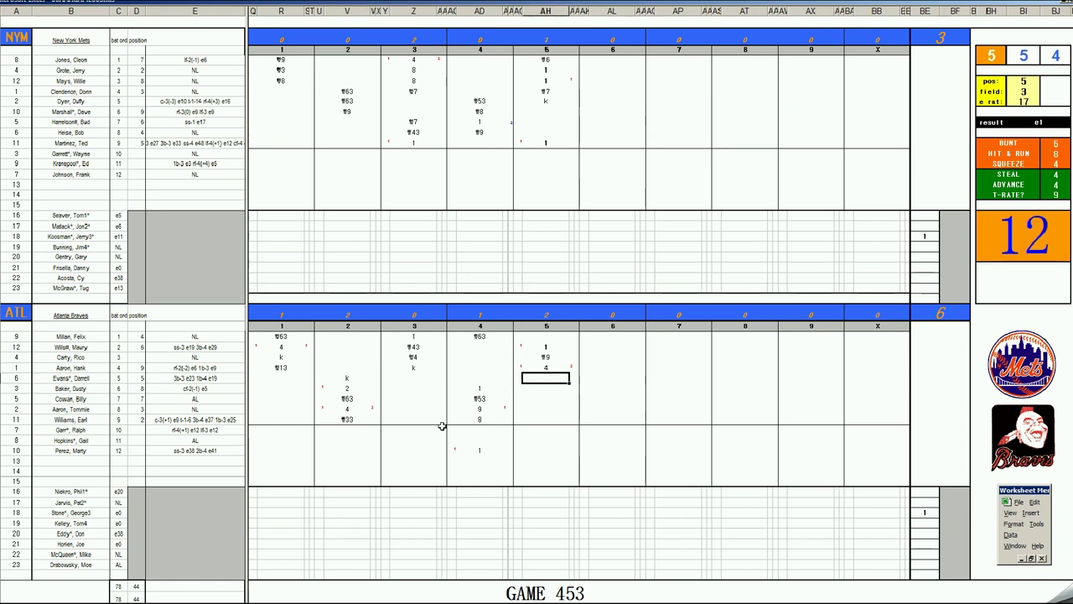
Step: Record out 43 for the Braves' twelfth listed batter in the fifth inning
{"action": "key", "text": "Down"}
{"action": "key", "text": "Down"}
{"action": "key", "text": "Down"}
{"action": "key", "text": "Down"}
{"action": "key", "text": "Down"}
{"action": "key", "text": "Down"}
{"action": "key", "text": "Down"}
{"action": "type", "text": "#43"}
{"action": "key", "text": "Up"}
{"action": "key", "text": "Up"}
{"action": "key", "text": "Up"}
{"action": "key", "text": "Up"}
{"action": "key", "text": "Up"}
{"action": "key", "text": "Up"}
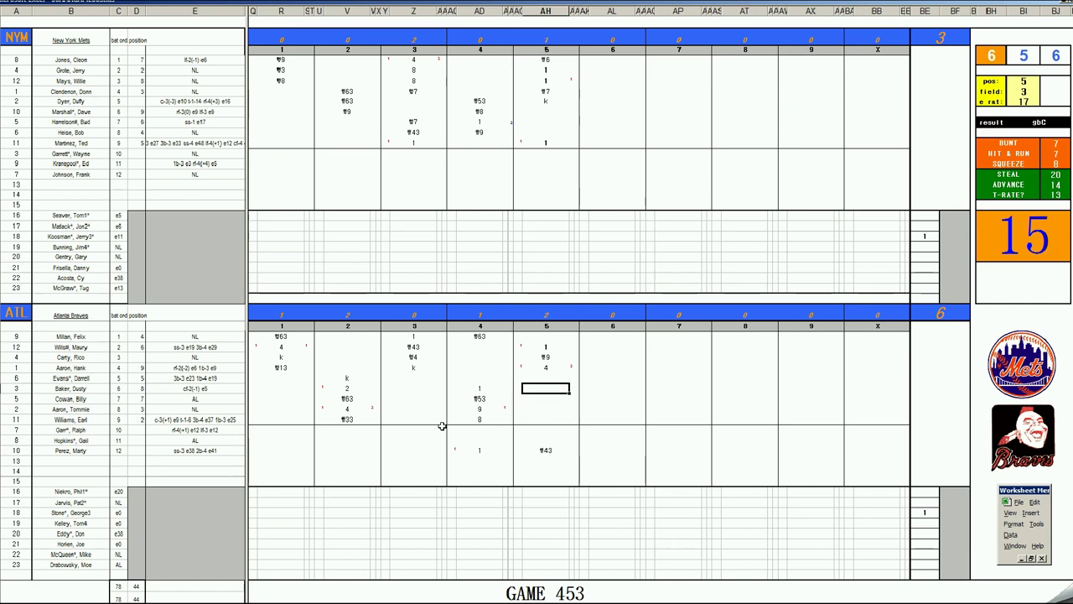
Step: Set the fielding check to position 1, field 2 and error rating 11, and record out 13 for the Braves' sixth batter in the fifth inning
{"action": "key", "text": "ctrl+r"}
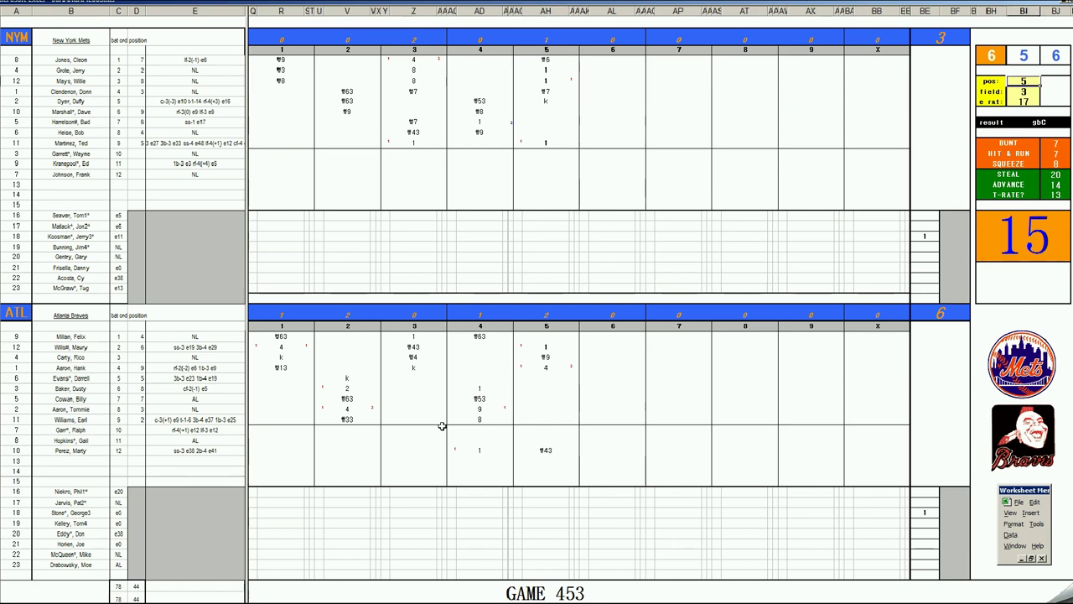
{"action": "key", "text": "ctrl+r"}
{"action": "key", "text": "ctrl+r"}
{"action": "key", "text": "ctrl+r"}
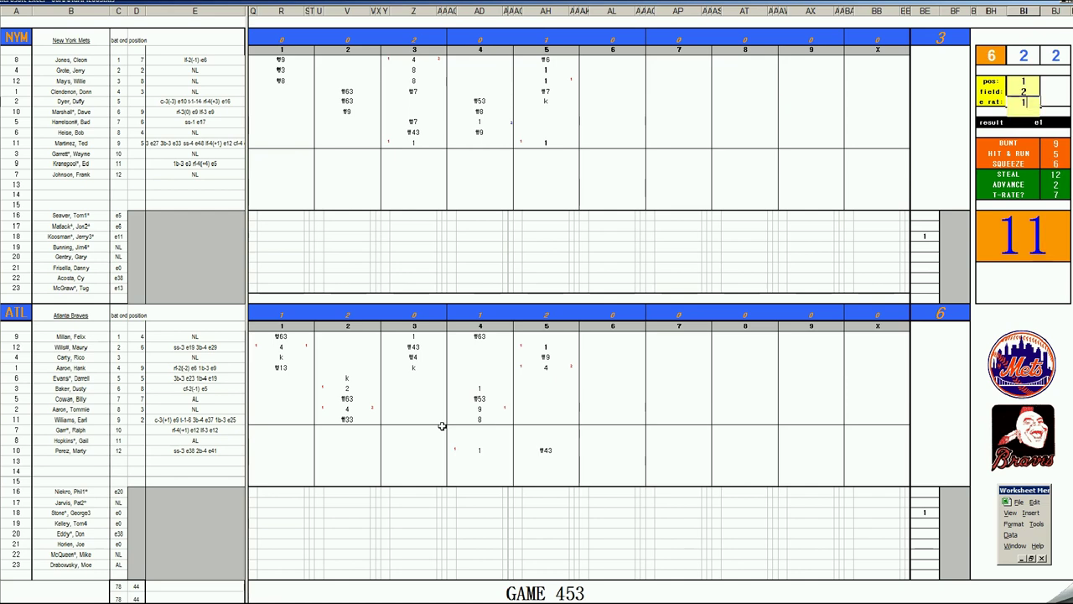
{"action": "left_click", "coordinate": [546, 377]}
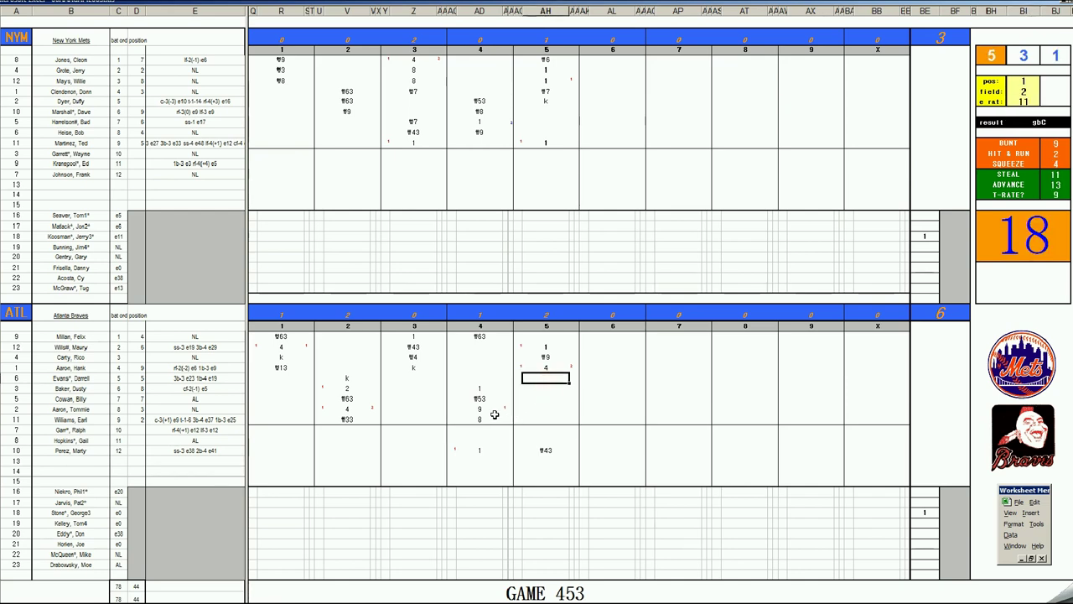
{"action": "key", "text": "Down"}
{"action": "type", "text": "13"}
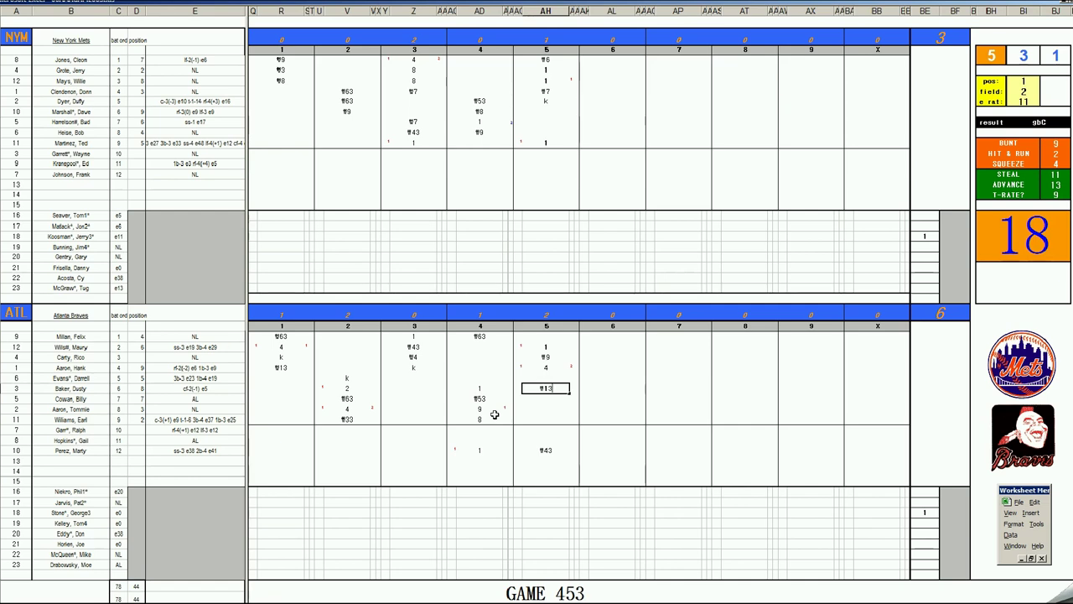
Step: Enter 8 for the Mets' sixth batter and out 5 for the seventh batter in the sixth inning
{"action": "left_click", "coordinate": [599, 113]}
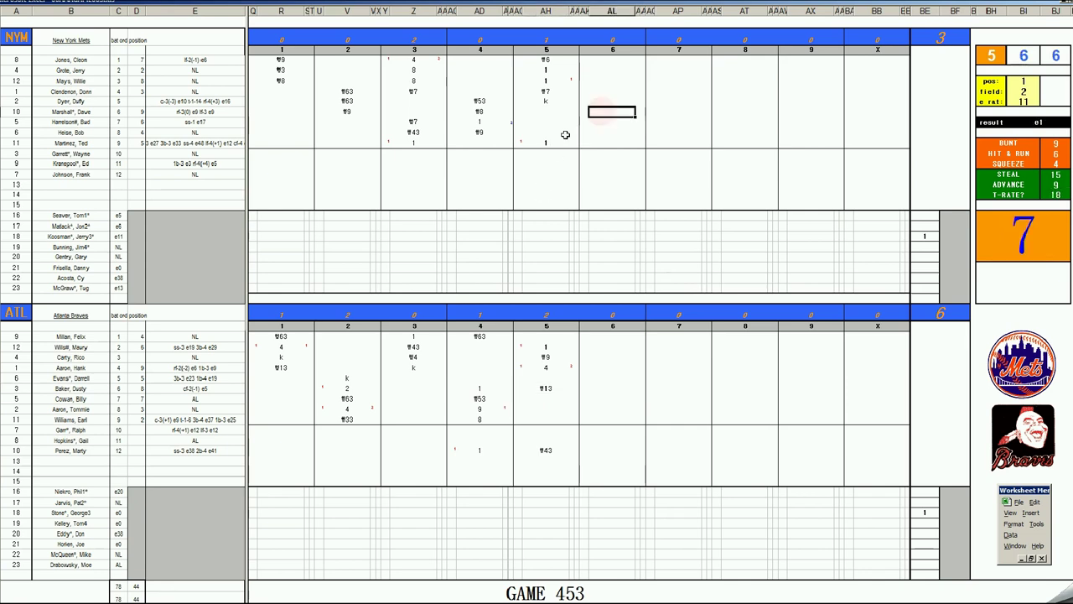
{"action": "type", "text": "8"}
{"action": "key", "text": "Return"}
{"action": "type", "text": "f5"}
{"action": "key", "text": "Return"}
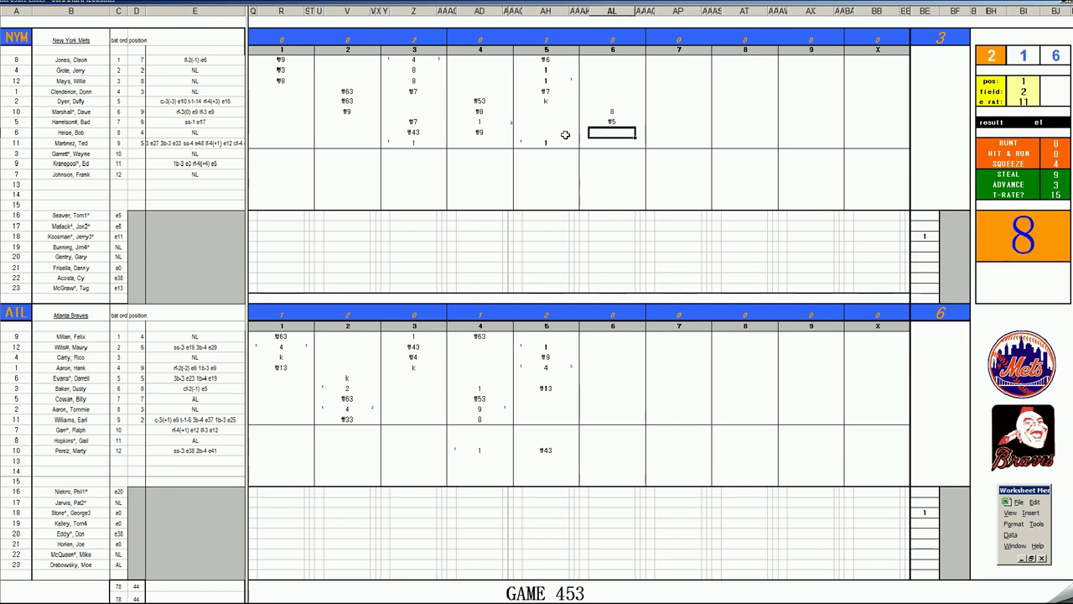
Step: Record out 6 for the Mets' eighth batter and out 64 for the ninth batter in the sixth inning
{"action": "type", "text": "f6"}
{"action": "key", "text": "Return"}
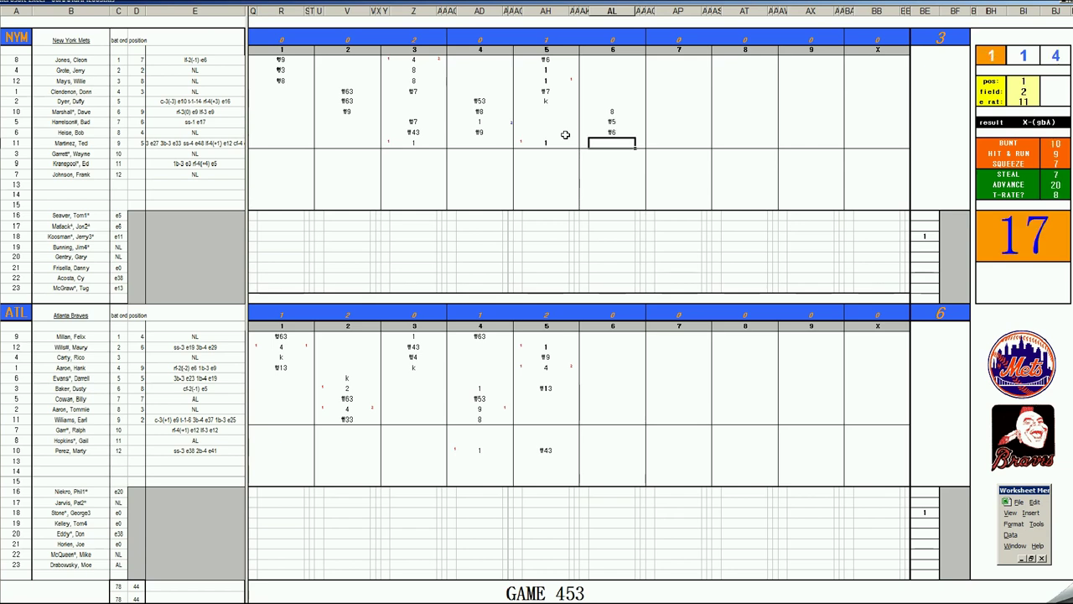
{"action": "type", "text": "f64"}
Step: Enter 1 for the Braves' seventh batter and k for the eighth batter in the sixth inning
{"action": "left_click", "coordinate": [600, 397]}
{"action": "key", "text": "F9"}
{"action": "type", "text": "1"}
{"action": "key", "text": "Return"}
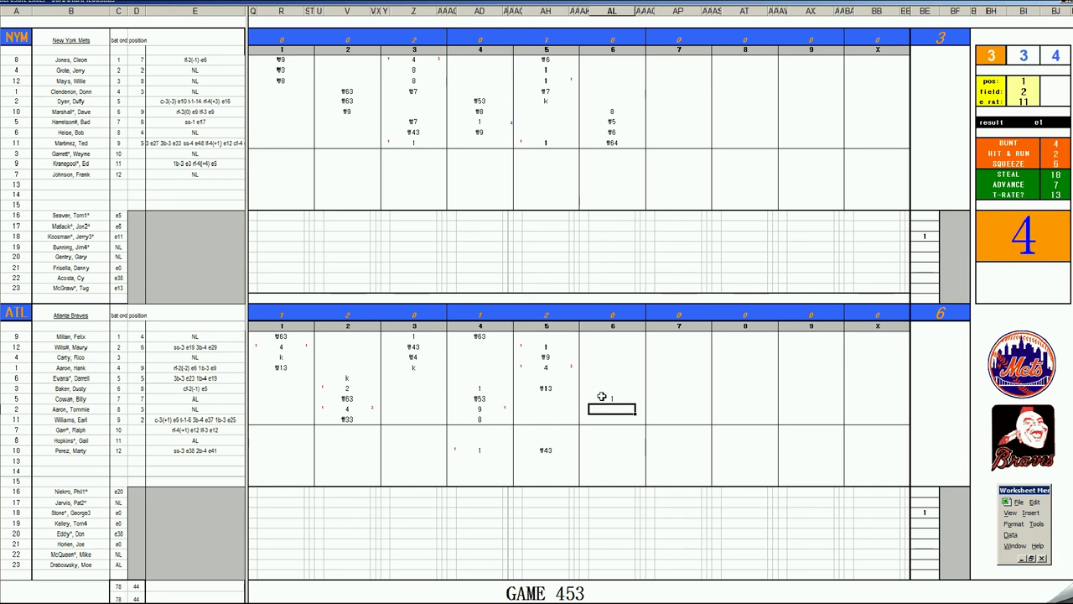
{"action": "type", "text": "k"}
{"action": "key", "text": "Return"}
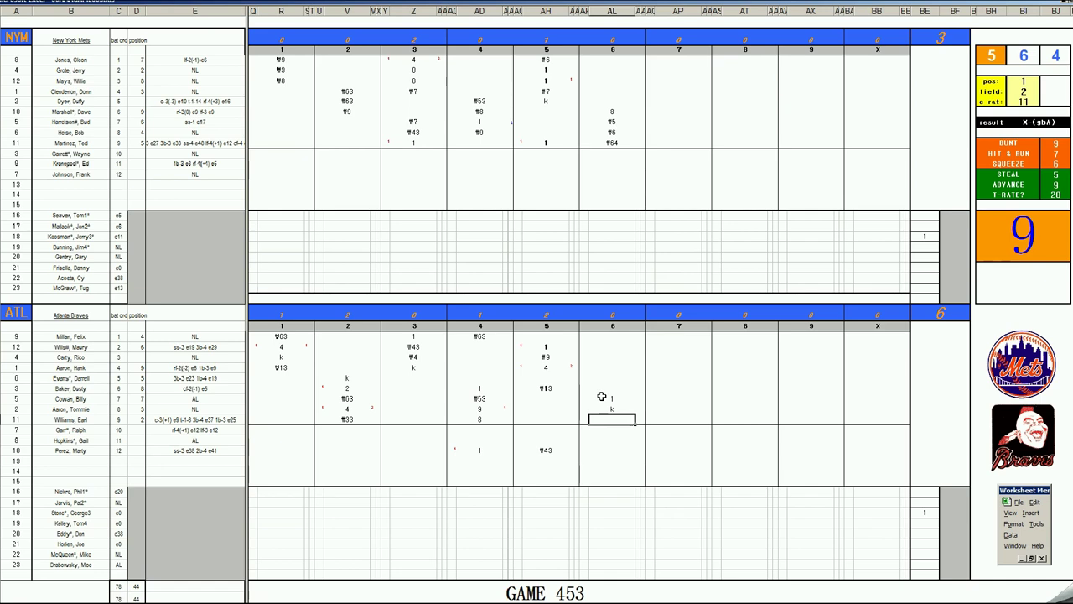
Step: Set the fielding check to position 2, field 2 and error rating 5, and enter e2 for the Braves' ninth batter in the sixth inning
{"action": "key", "text": "F9"}
{"action": "key", "text": "F9"}
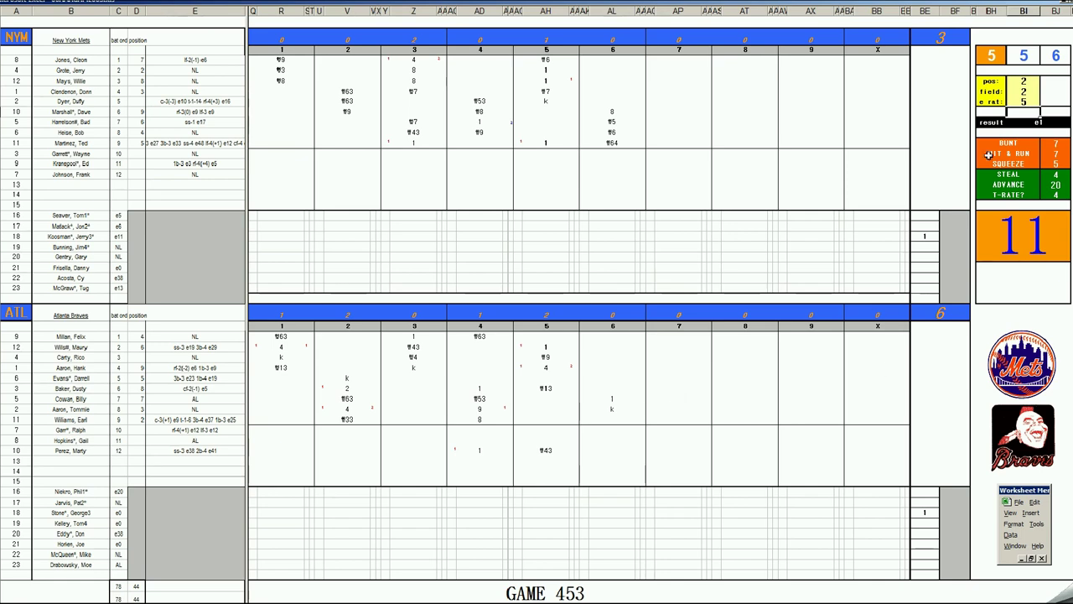
{"action": "left_click", "coordinate": [618, 416]}
{"action": "type", "text": "e2"}
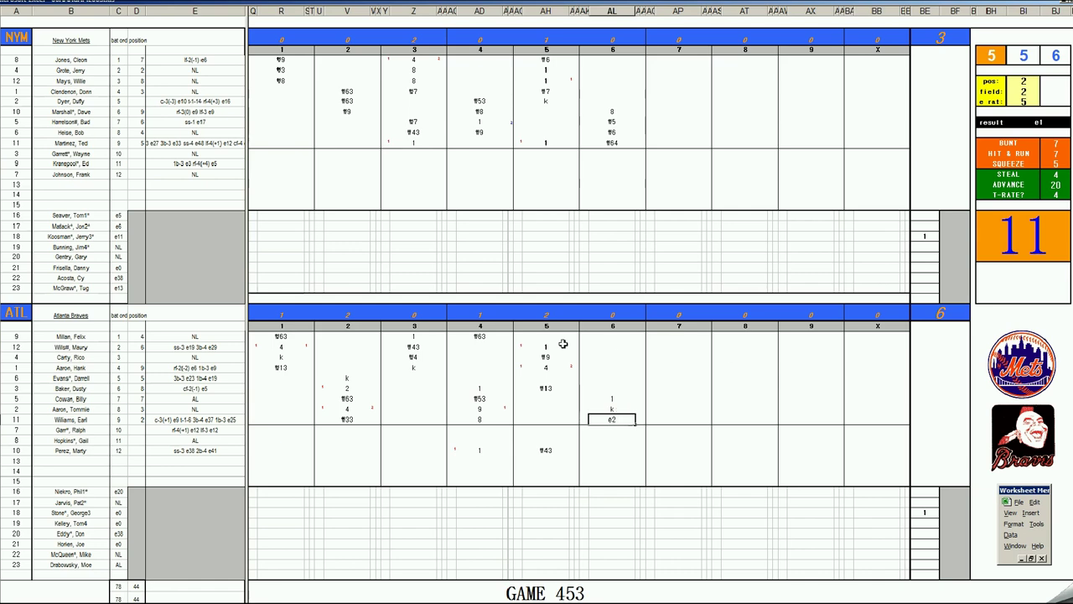
Step: Record out 4 for the Braves' leadoff batter and out 64 for the second batter in the sixth inning
{"action": "left_click", "coordinate": [608, 336]}
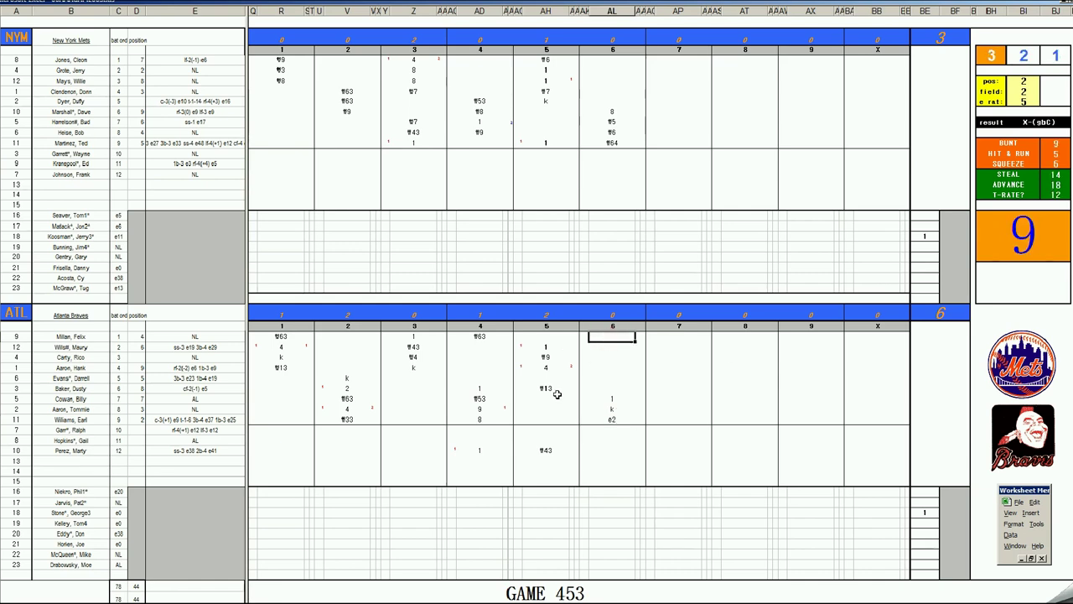
{"action": "type", "text": "#4"}
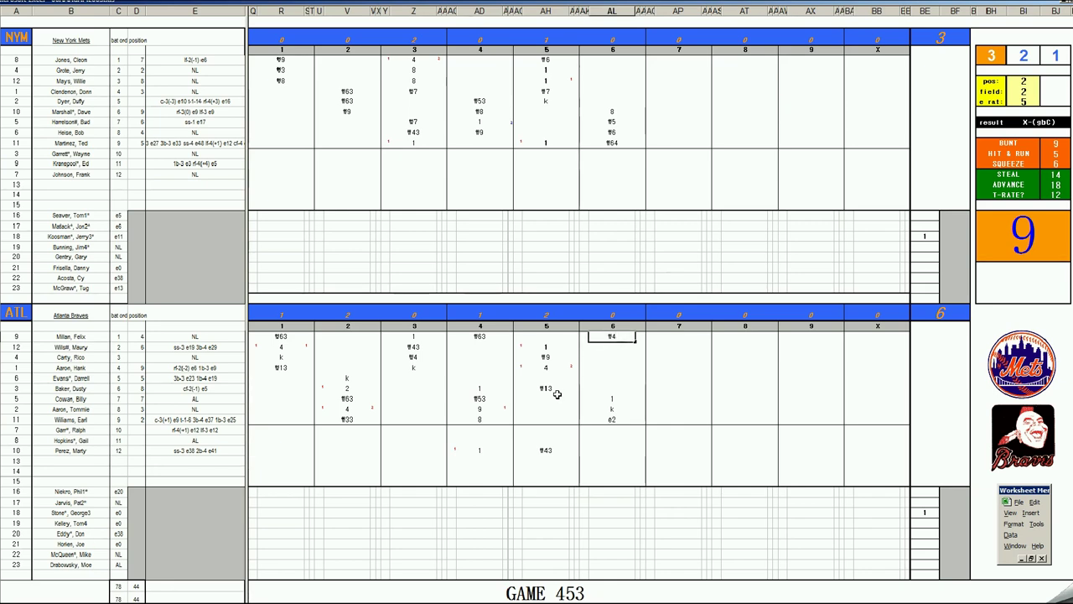
{"action": "key", "text": "Return"}
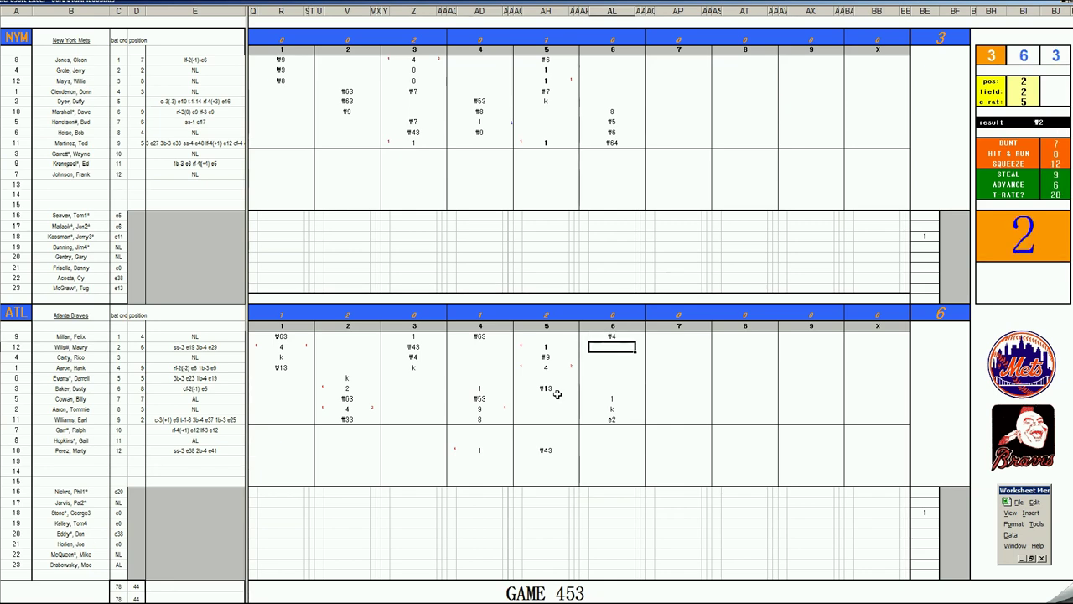
{"action": "type", "text": "#64"}
Step: Enter 1 for the Mets' leadoff batter, out 3 for the second and out 8 for the third in the seventh inning
{"action": "left_click", "coordinate": [679, 60]}
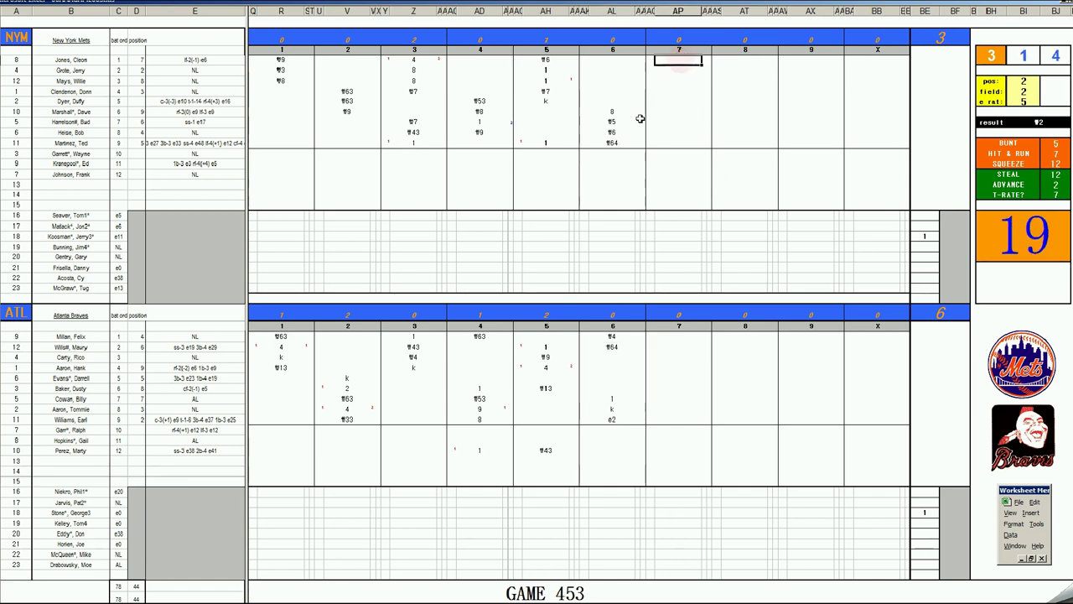
{"action": "type", "text": "1"}
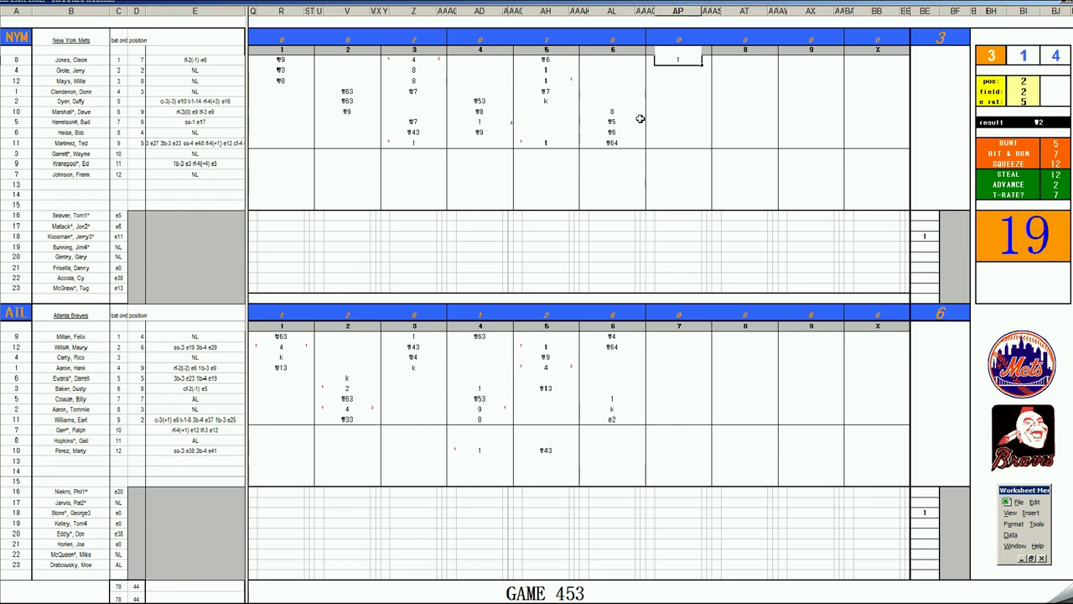
{"action": "key", "text": "Return"}
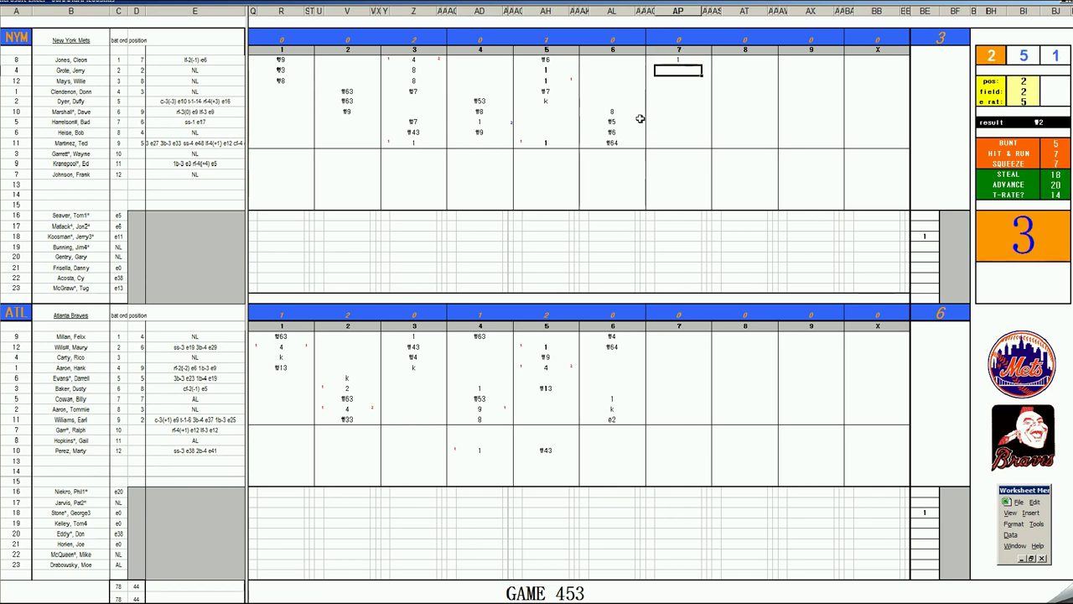
{"action": "type", "text": "#3"}
{"action": "key", "text": "Return"}
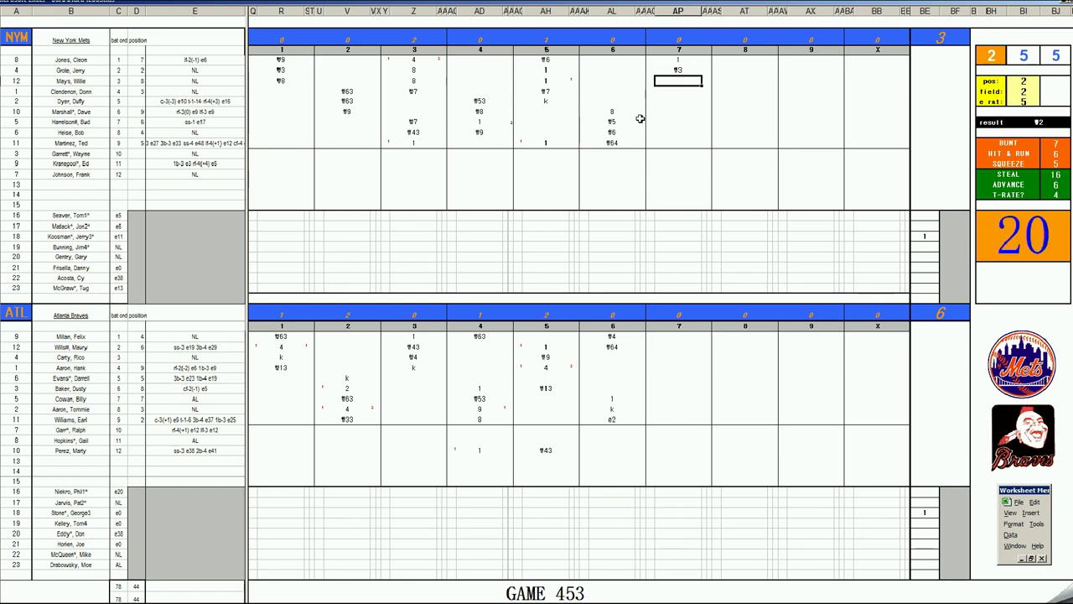
{"action": "type", "text": "#8"}
{"action": "key", "text": "Return"}
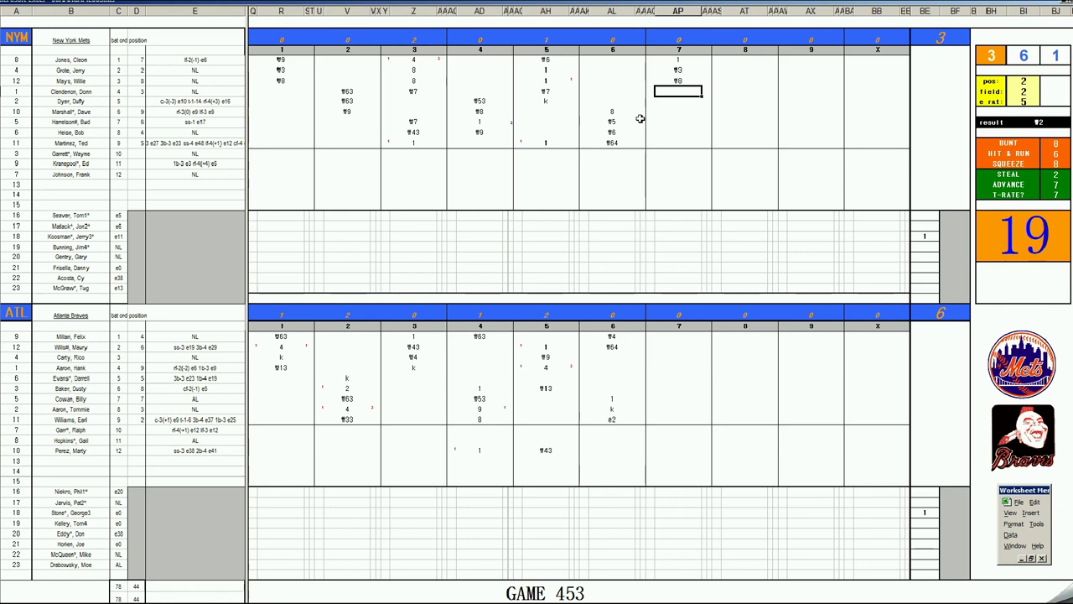
Step: Enter 8 for the Mets' fourth and fifth batters in the seventh inning, and mark the Braves' third listed pitcher with an asterisk
{"action": "type", "text": "8"}
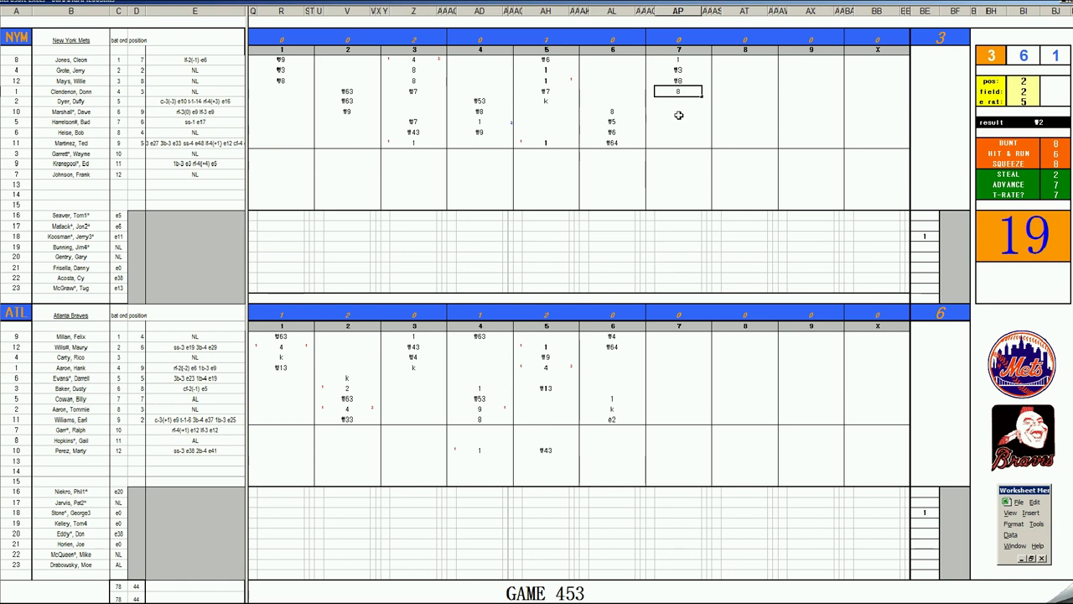
{"action": "key", "text": "Return"}
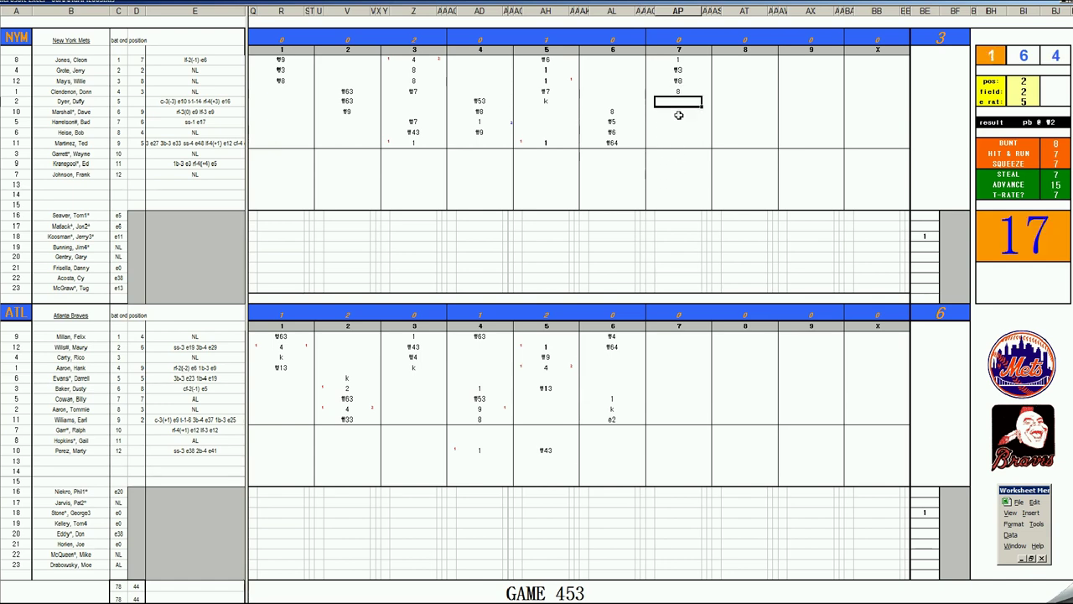
{"action": "type", "text": "8"}
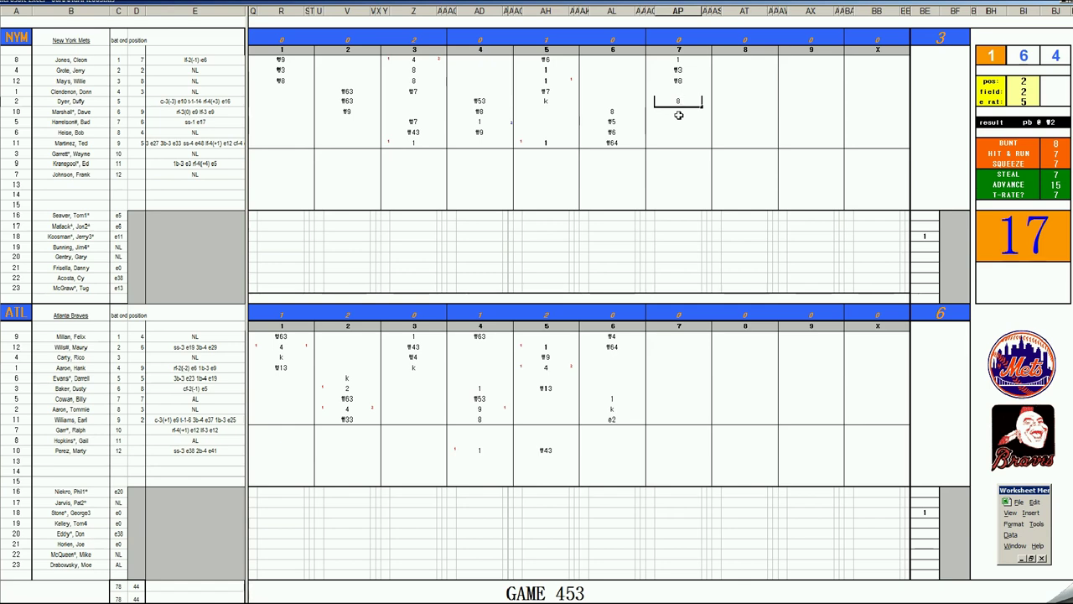
{"action": "left_click", "coordinate": [945, 510]}
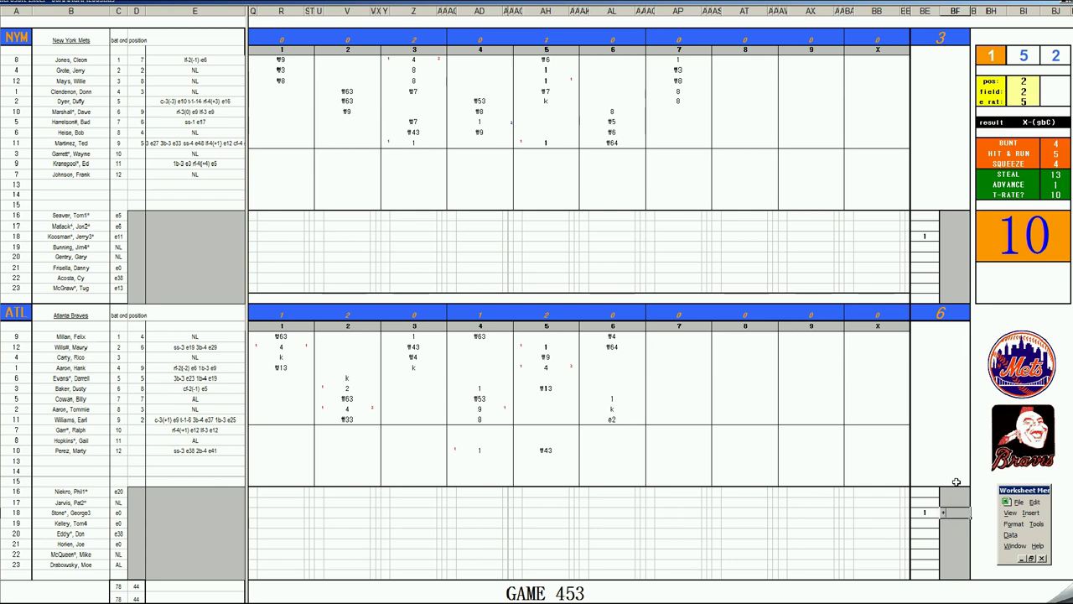
Step: Enter +20/3 innings for the Braves' third listed pitcher, and entry inning 7 with the seventh-inning note dm for the sixth listed pitcher
{"action": "type", "text": "+20/3"}
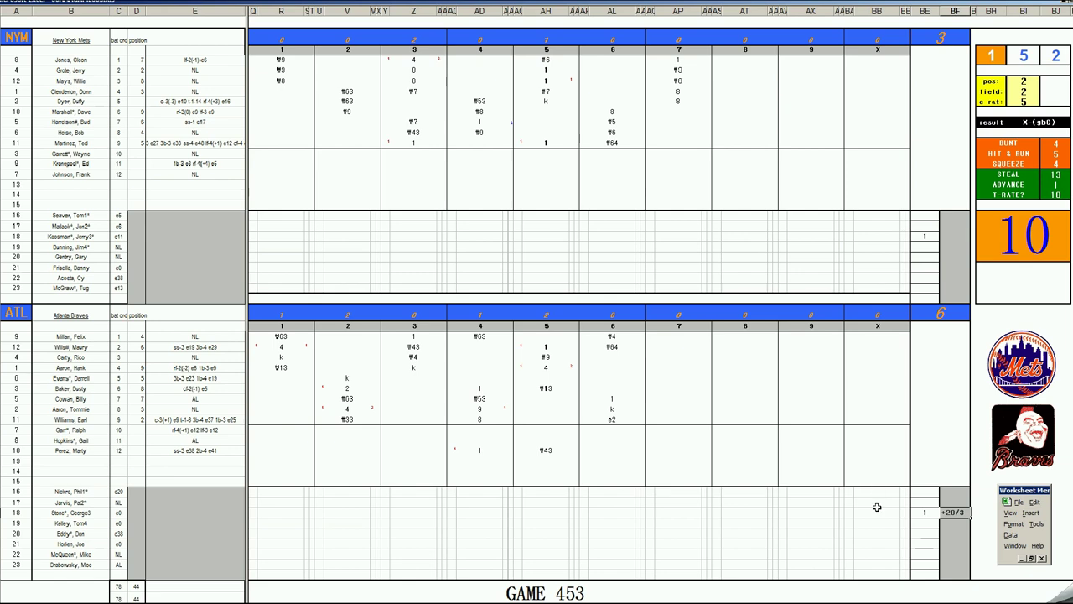
{"action": "left_click", "coordinate": [925, 543]}
{"action": "type", "text": "7"}
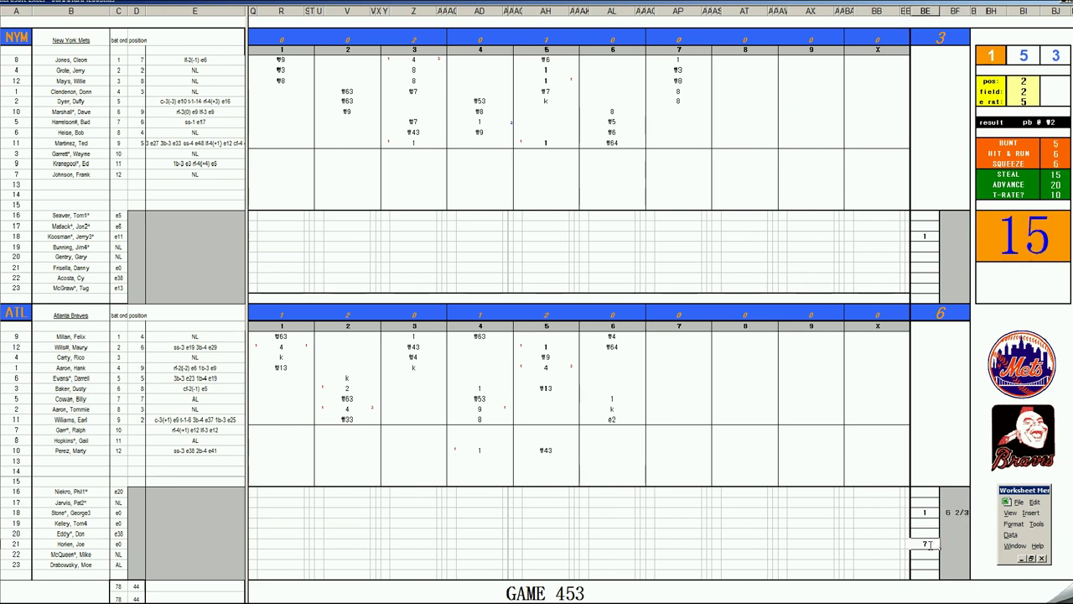
{"action": "key", "text": "Return"}
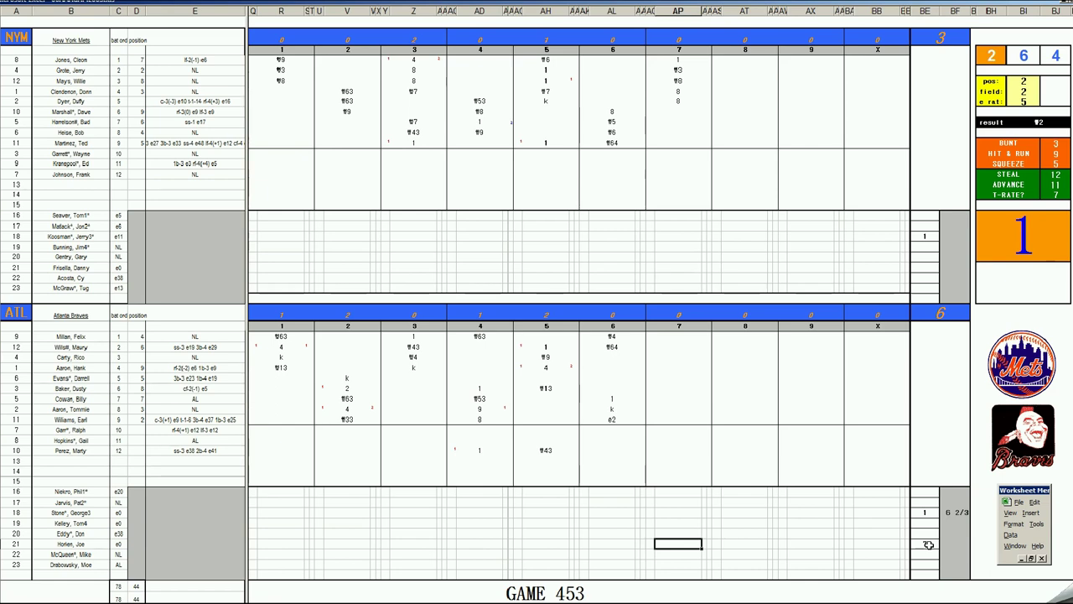
{"action": "type", "text": "da"}
Step: Set the fielding check to position 6 and field 3, and record out 63 for the Mets' sixth batter in the seventh inning
{"action": "left_click", "coordinate": [678, 111]}
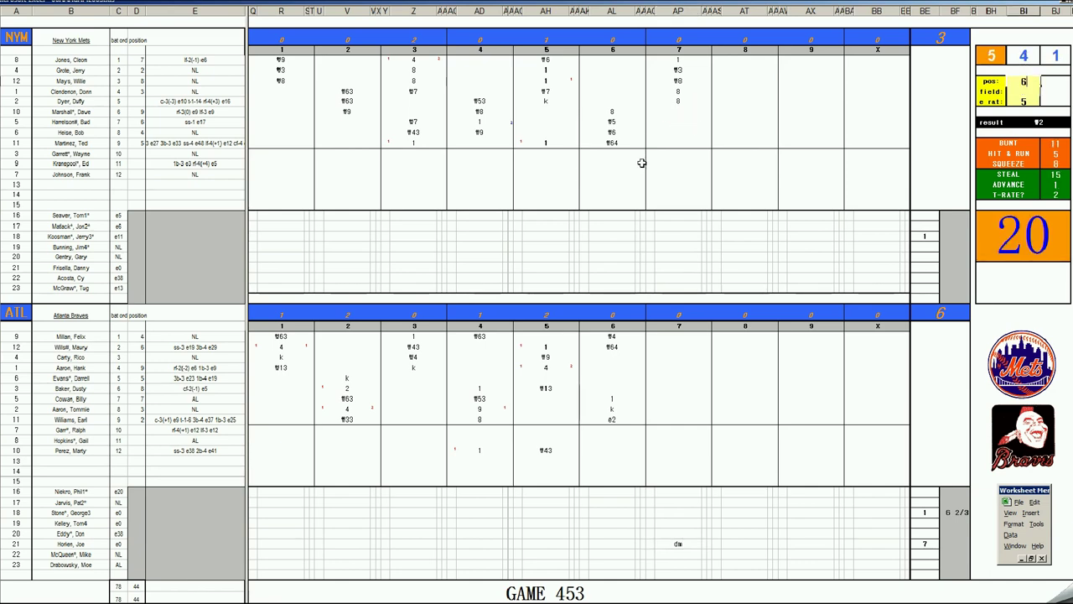
{"action": "type", "text": "6"}
{"action": "key", "text": "Return"}
{"action": "type", "text": "3"}
{"action": "key", "text": "Return"}
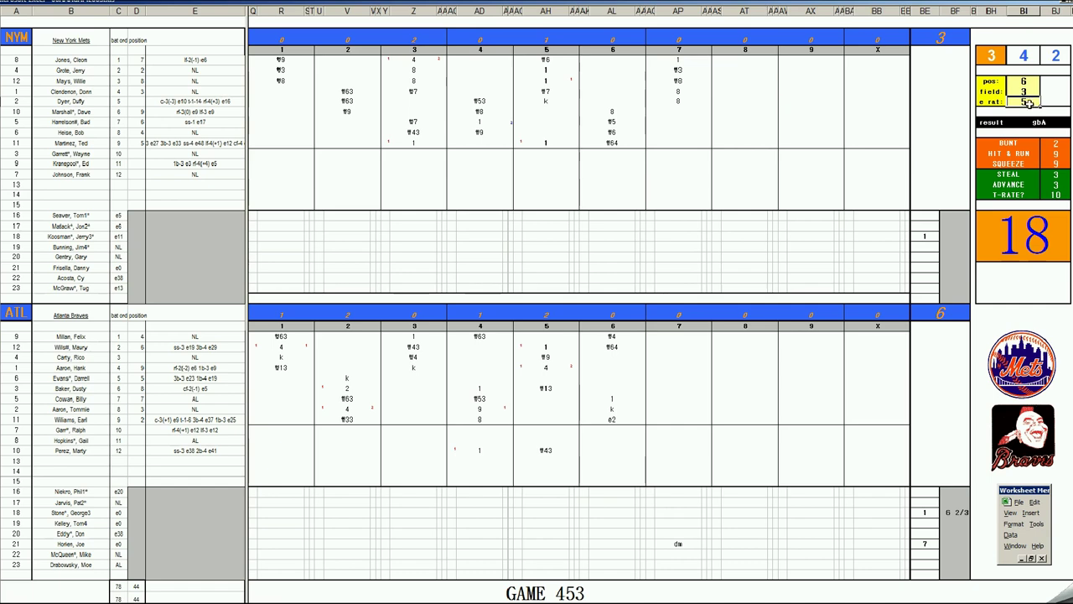
{"action": "left_click", "coordinate": [680, 110]}
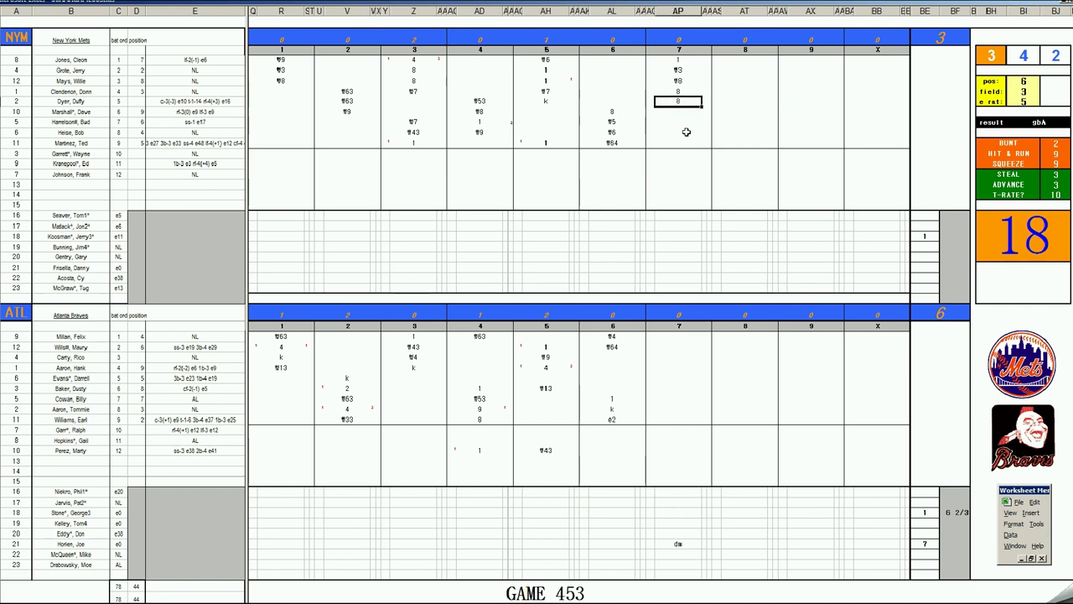
{"action": "type", "text": "#63"}
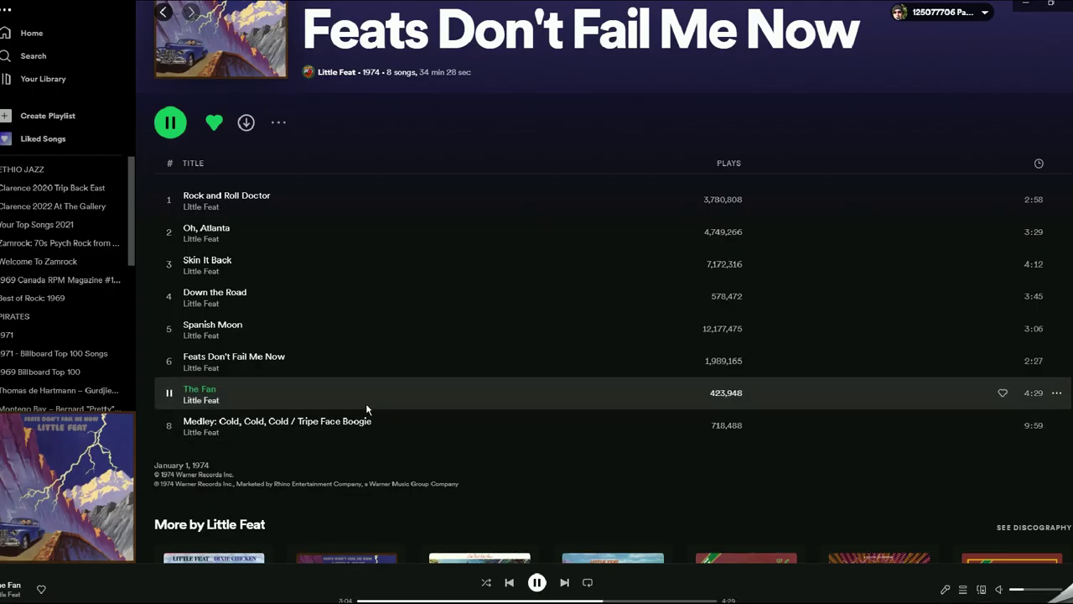
Step: Record 6 innings for the Mets' third listed pitcher and entry inning 7 for their seventh listed pitcher
{"action": "scroll", "coordinate": [393, 390], "scroll_direction": "up", "scroll_amount": 2}
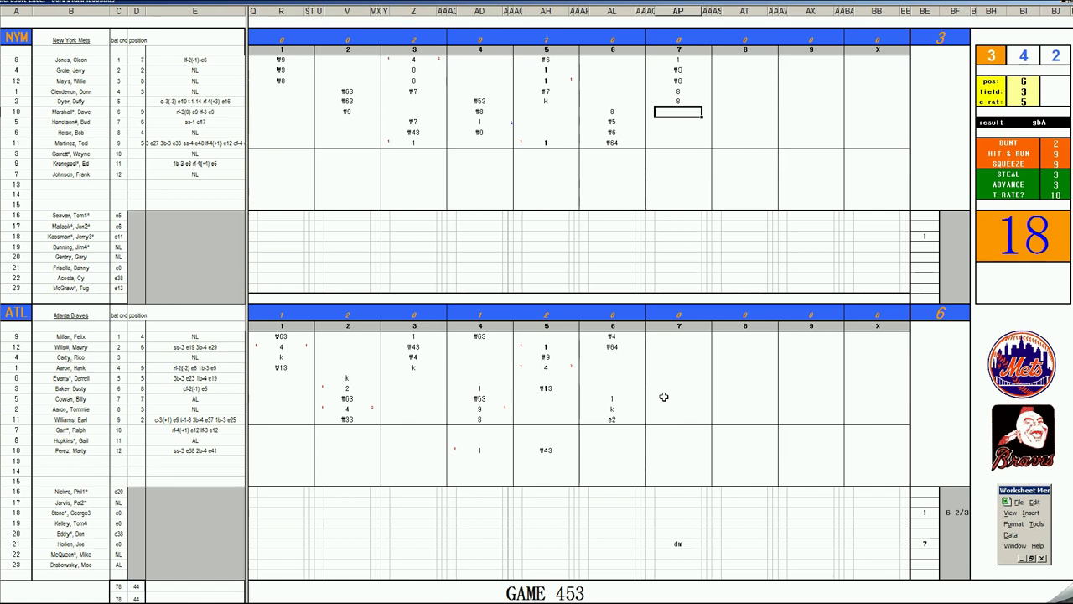
{"action": "left_click", "coordinate": [943, 235]}
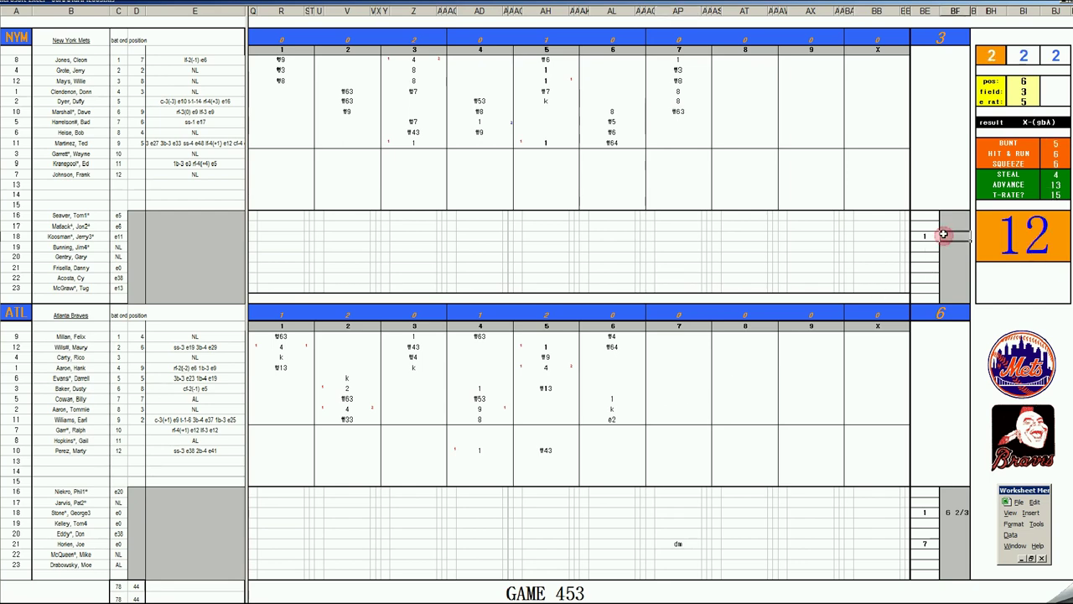
{"action": "left_click", "coordinate": [943, 236]}
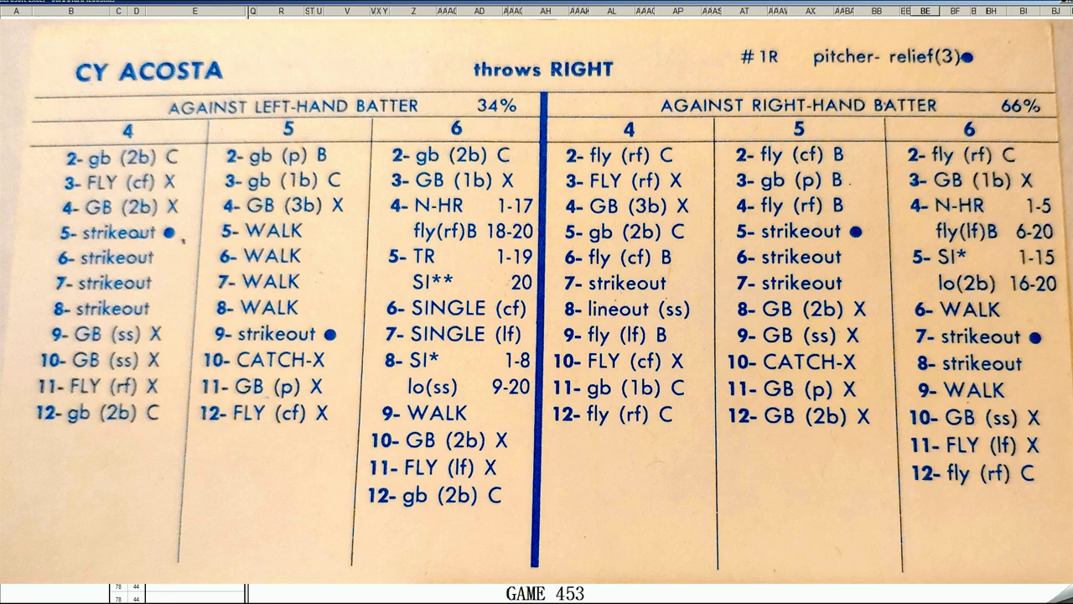
Step: Record out 7 for the Braves' third batter, 4 with its run marks for the fourth, and out 5 for the twelfth listed player in the seventh inning
{"action": "left_click", "coordinate": [677, 336]}
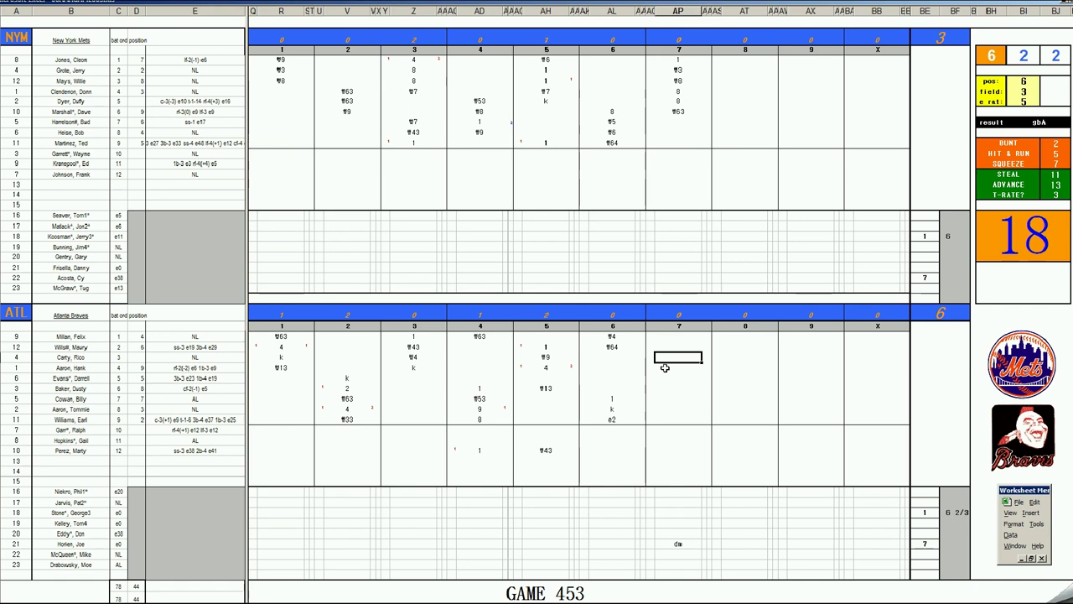
{"action": "type", "text": "#7"}
{"action": "key", "text": "Return"}
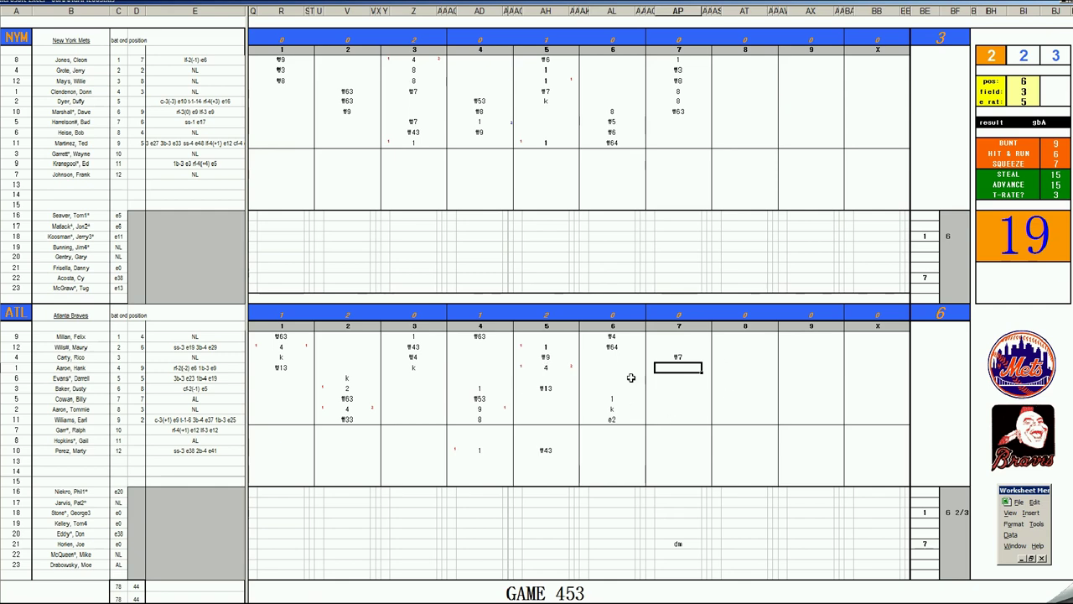
{"action": "type", "text": "4"}
{"action": "key", "text": "Return"}
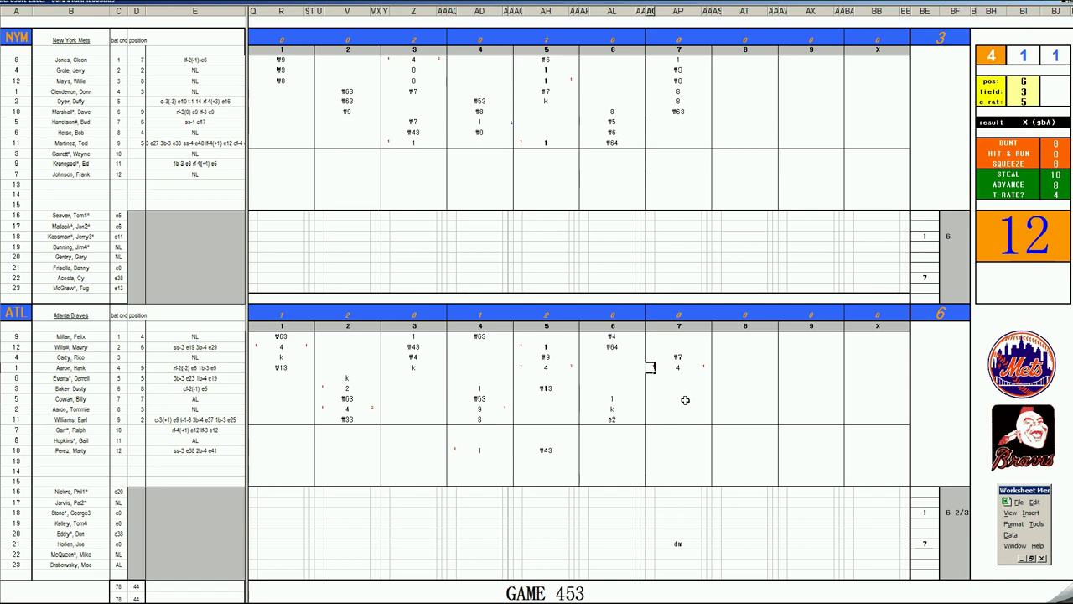
{"action": "left_click", "coordinate": [676, 450]}
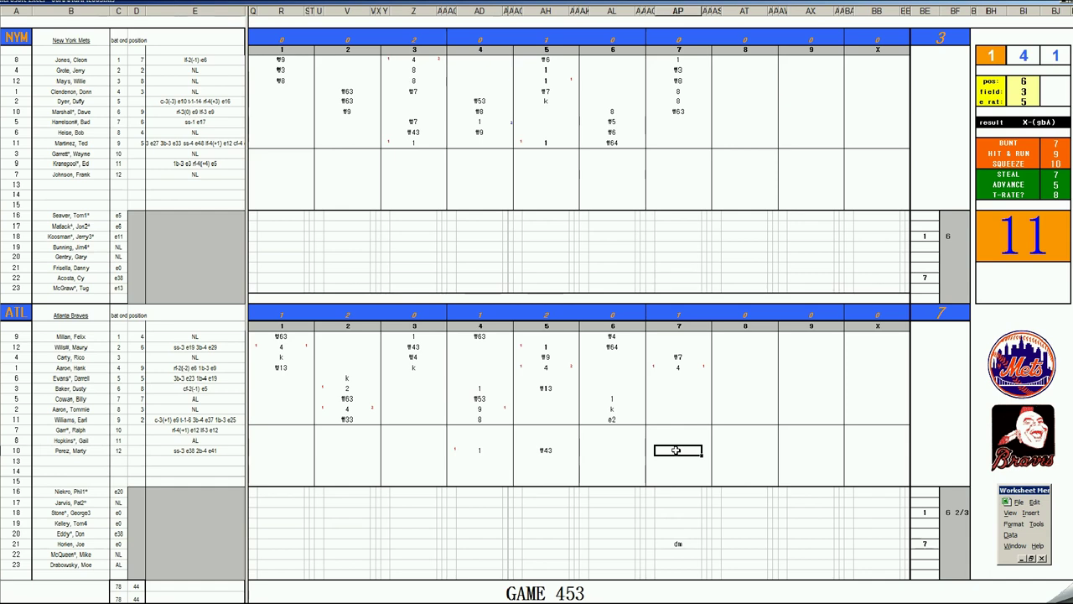
{"action": "type", "text": "#5"}
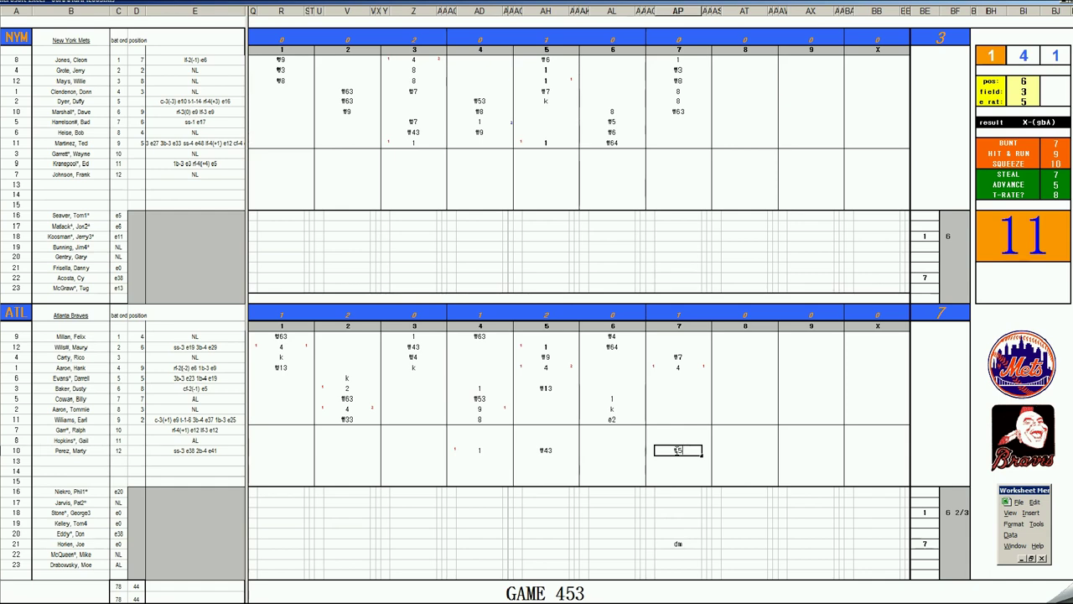
Step: Set the fielding check to position 6, field 1 and error rating 17, and record out 63 for the Braves' sixth batter in the seventh inning
{"action": "key", "text": "Up"}
{"action": "key", "text": "Up"}
{"action": "key", "text": "Up"}
{"action": "key", "text": "Up"}
{"action": "key", "text": "Up"}
{"action": "key", "text": "Up"}
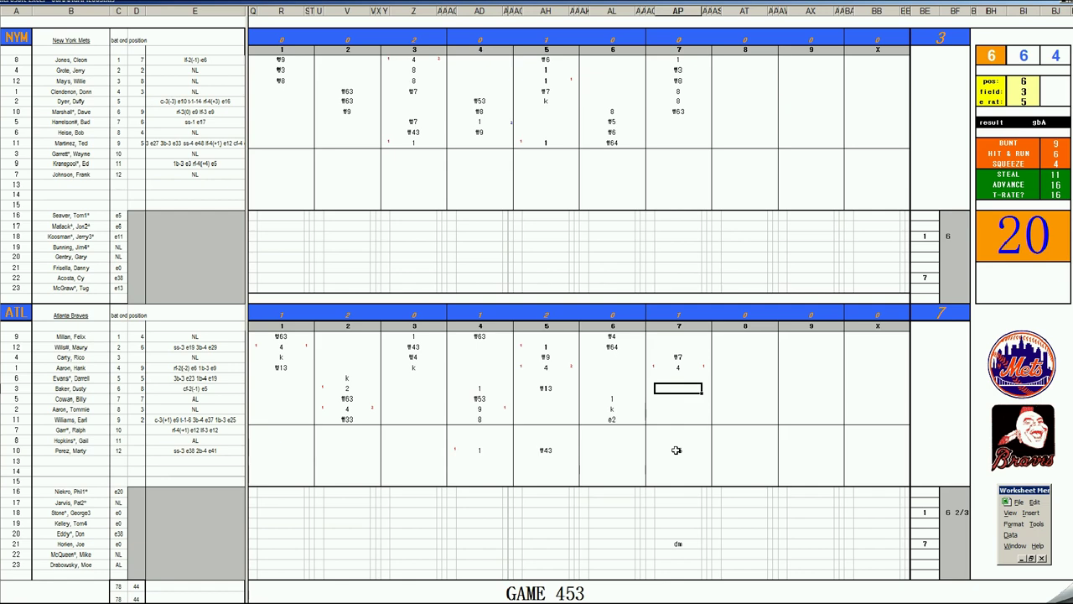
{"action": "key", "text": "Tab"}
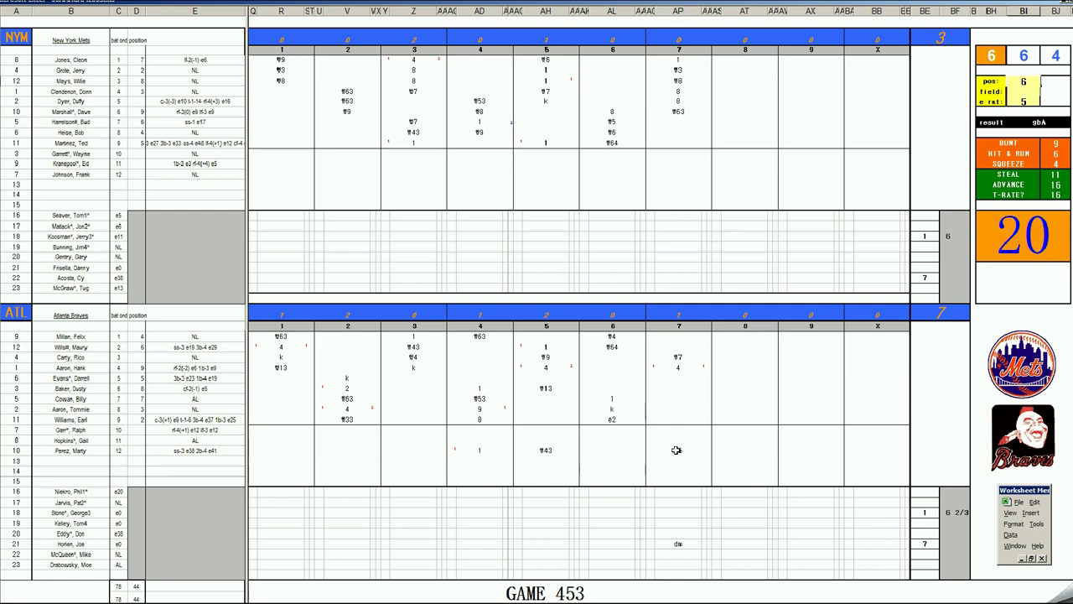
{"action": "type", "text": "6"}
{"action": "key", "text": "Return"}
{"action": "type", "text": "1"}
{"action": "key", "text": "Return"}
{"action": "type", "text": "17"}
{"action": "key", "text": "Return"}
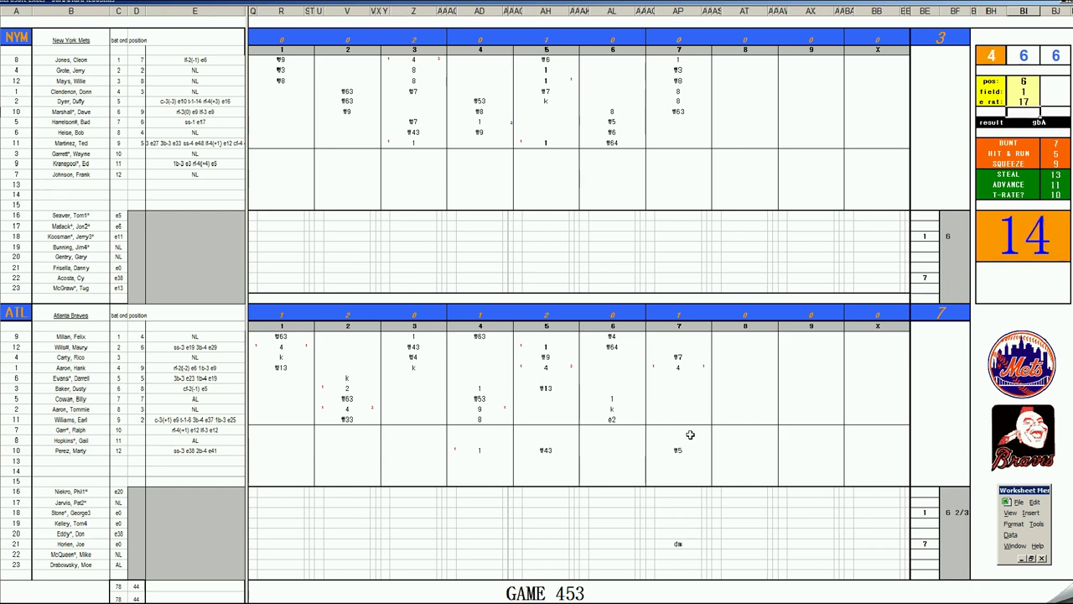
{"action": "left_click", "coordinate": [682, 388]}
{"action": "type", "text": "\\63"}
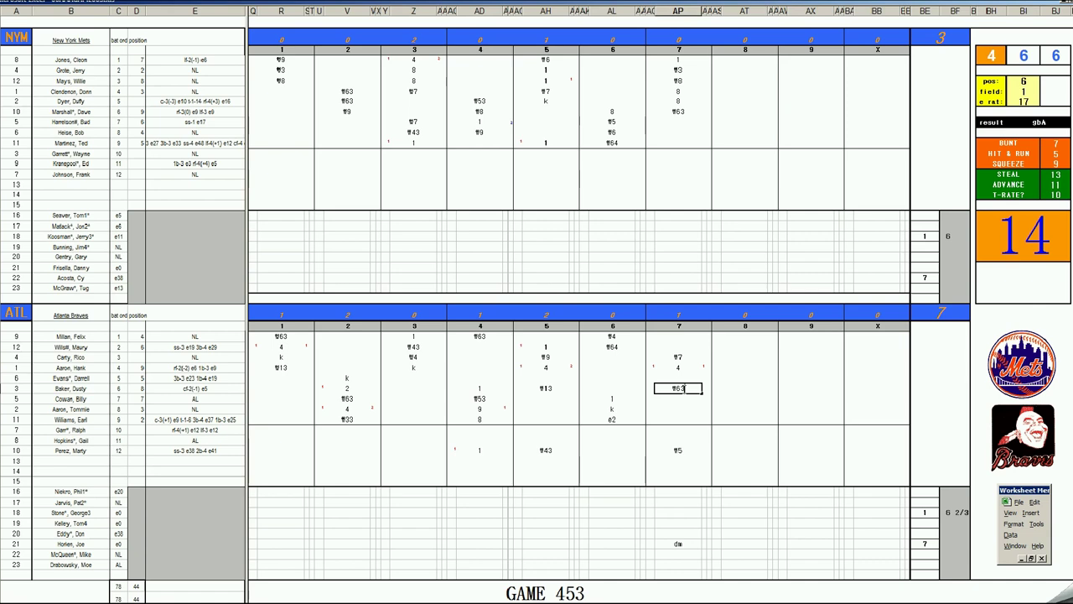
Step: Enter 1 for the Mets' seventh, eighth and ninth batters in the eighth inning, and mark the seventh batter's run
{"action": "left_click", "coordinate": [730, 123]}
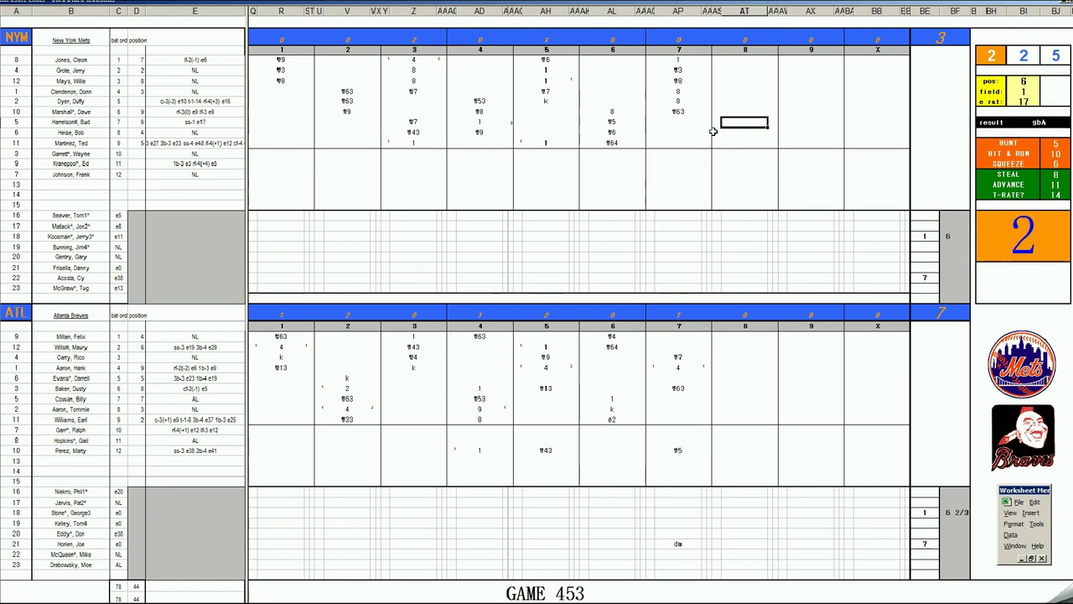
{"action": "type", "text": "1"}
{"action": "key", "text": "Return"}
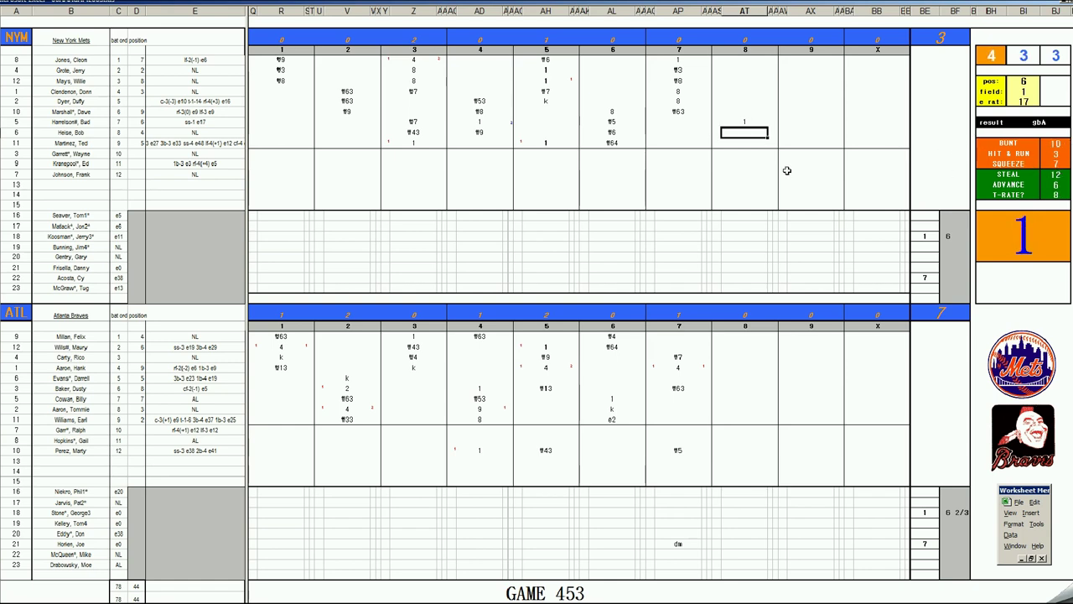
{"action": "type", "text": "1"}
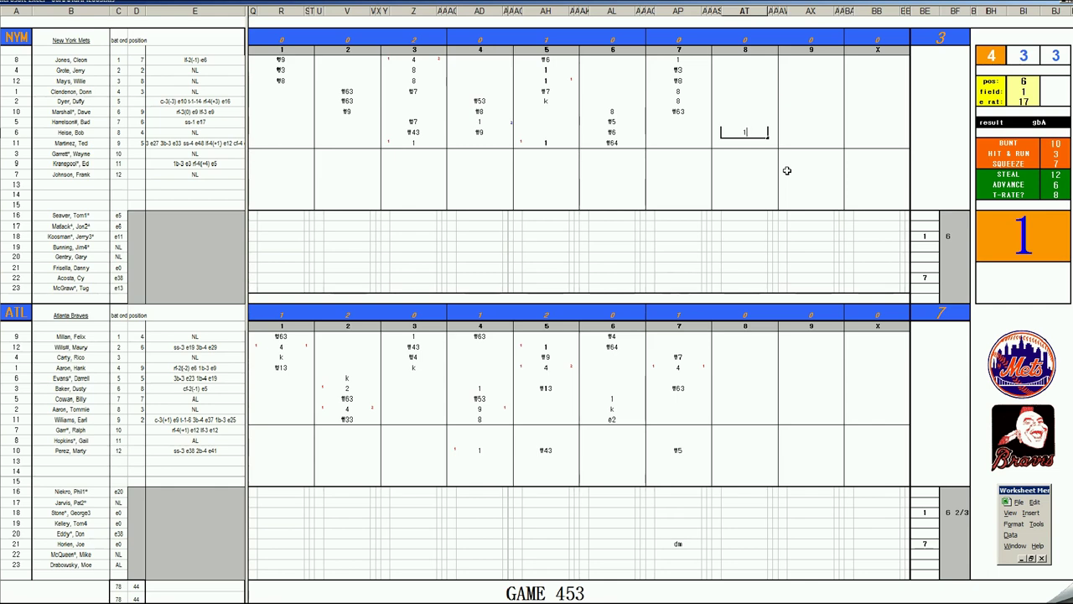
{"action": "key", "text": "Return"}
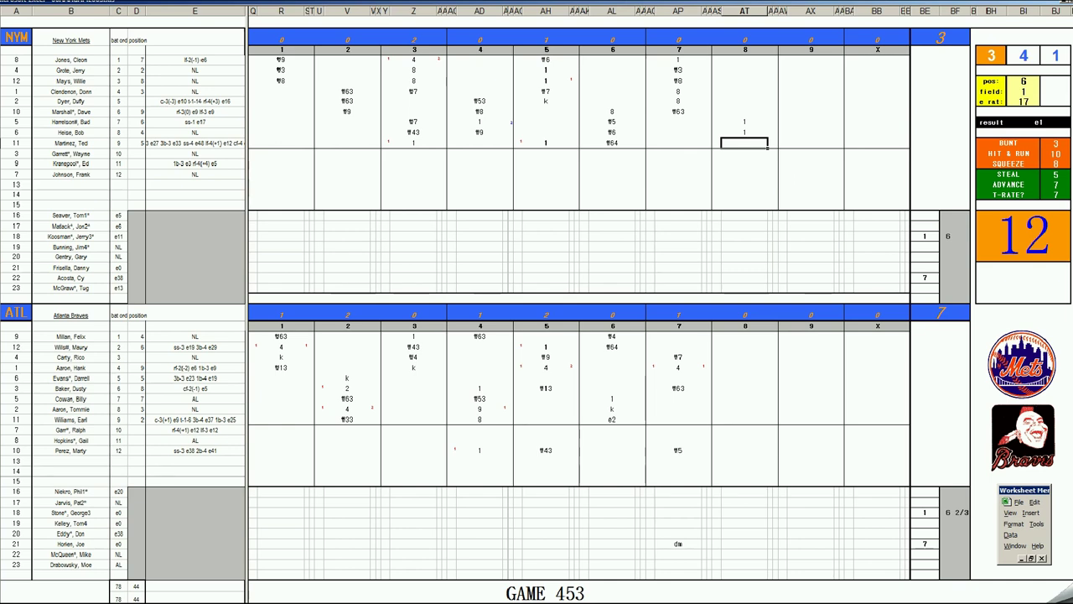
{"action": "type", "text": "1"}
{"action": "key", "text": "Return"}
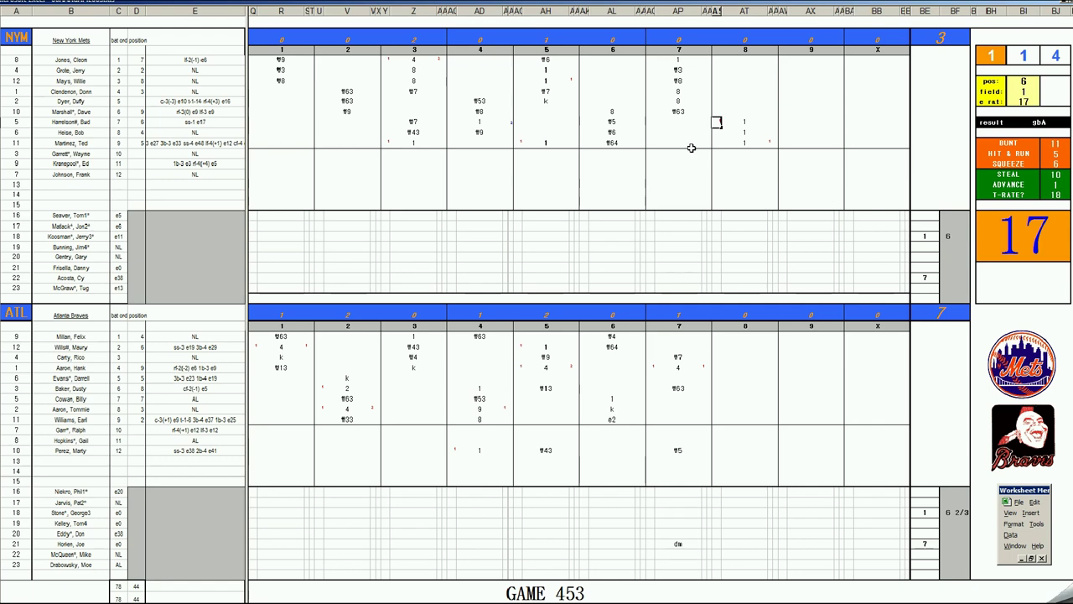
Step: Enter k for the Mets' leadoff batter in the eighth inning
{"action": "left_click", "coordinate": [742, 60]}
{"action": "key", "text": "Return"}
{"action": "type", "text": "k"}
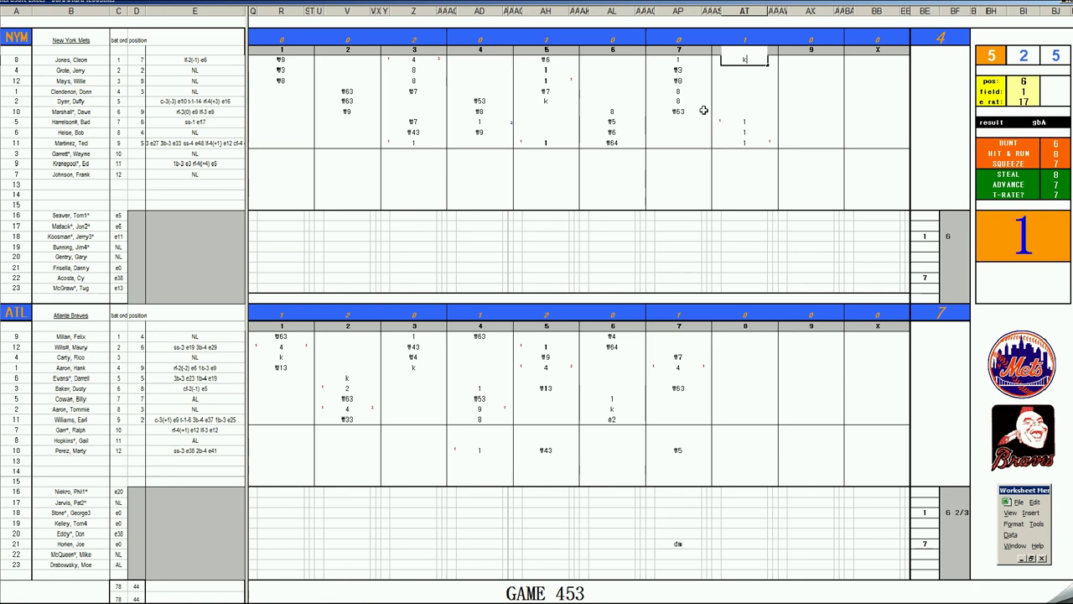
{"action": "key", "text": "Return"}
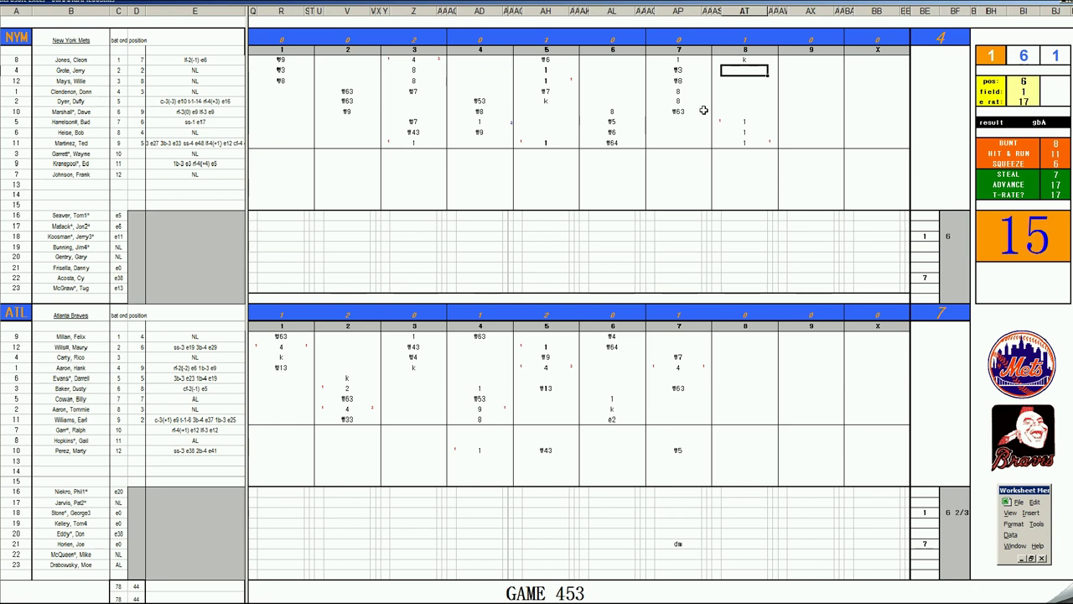
Step: Enter 9 with a run mark for the Mets' second batter in the eighth inning, and mark the eighth batter's run
{"action": "key", "text": "Down"}
{"action": "key", "text": "Up"}
{"action": "type", "text": "9"}
{"action": "key", "text": "Return"}
{"action": "key", "text": "Left"}
{"action": "key", "text": "Down"}
{"action": "key", "text": "Down"}
{"action": "key", "text": "Down"}
{"action": "key", "text": "Down"}
{"action": "key", "text": "Down"}
{"action": "key", "text": "Down"}
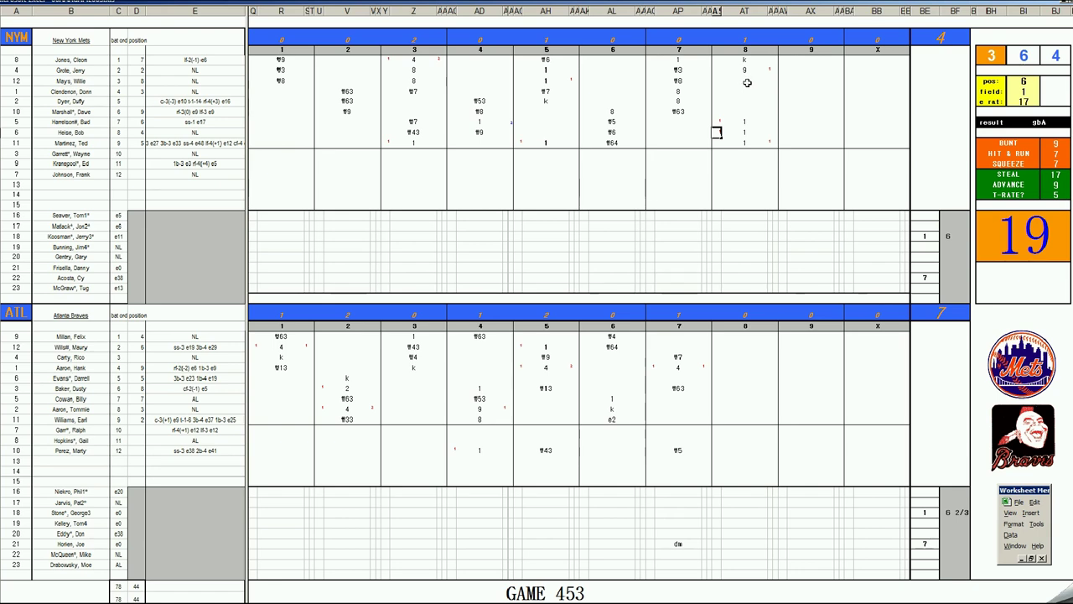
Step: Record out 4 for the Mets' third batter in the eighth, 1 inning for their seventh listed pitcher and entry inning 8 for the eighth
{"action": "left_click", "coordinate": [746, 82]}
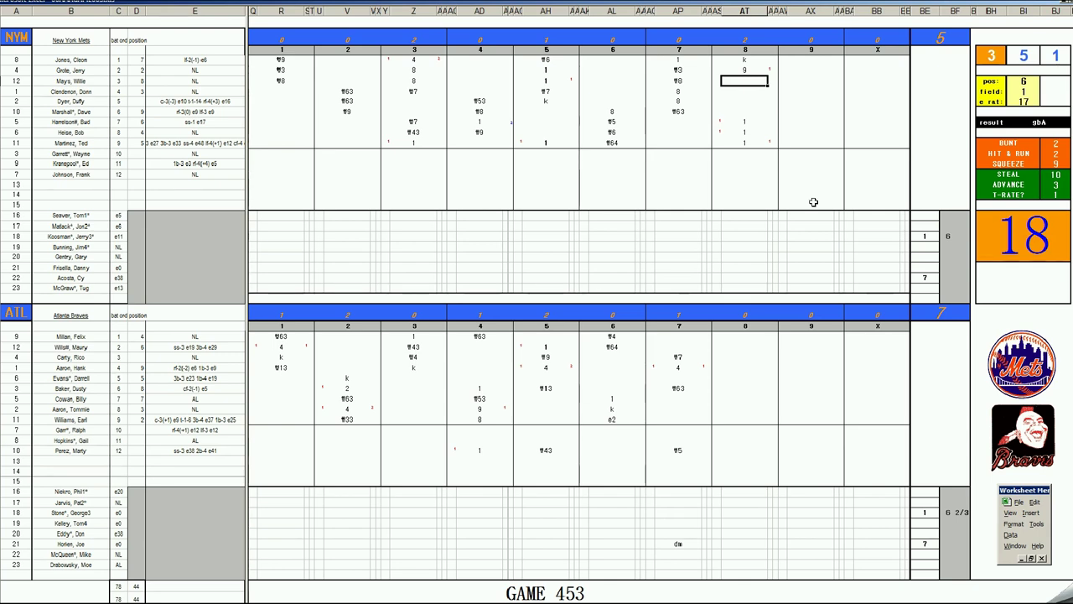
{"action": "type", "text": "f4"}
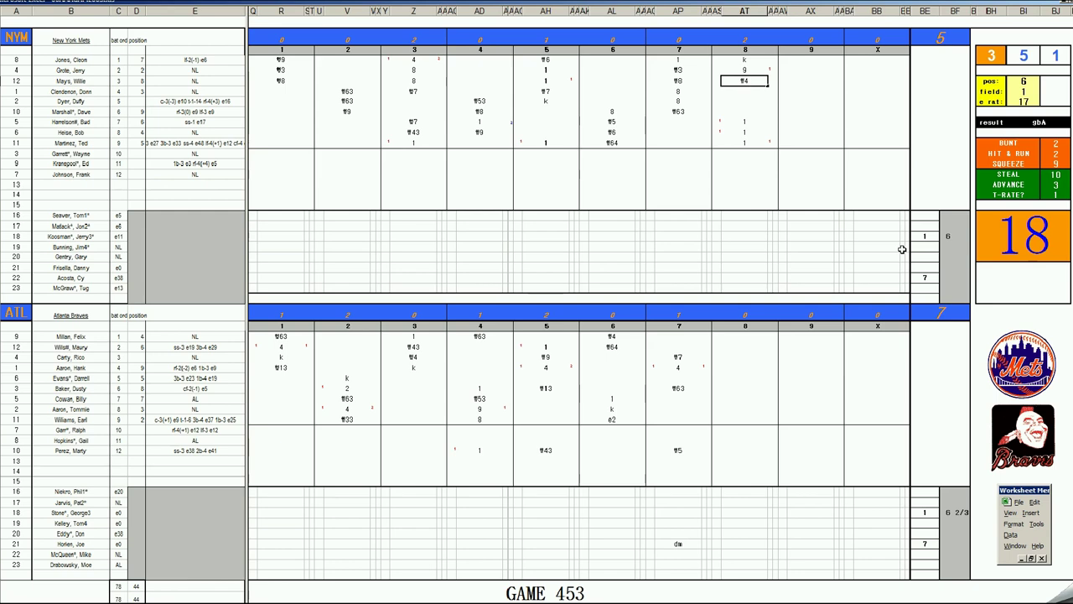
{"action": "left_click", "coordinate": [948, 277]}
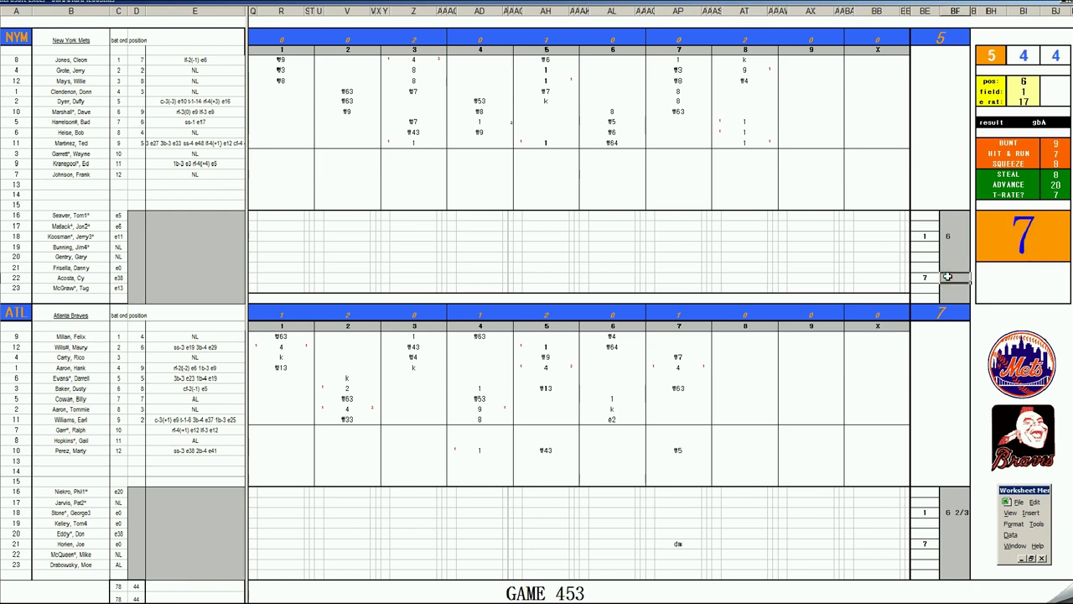
{"action": "key", "text": "F9"}
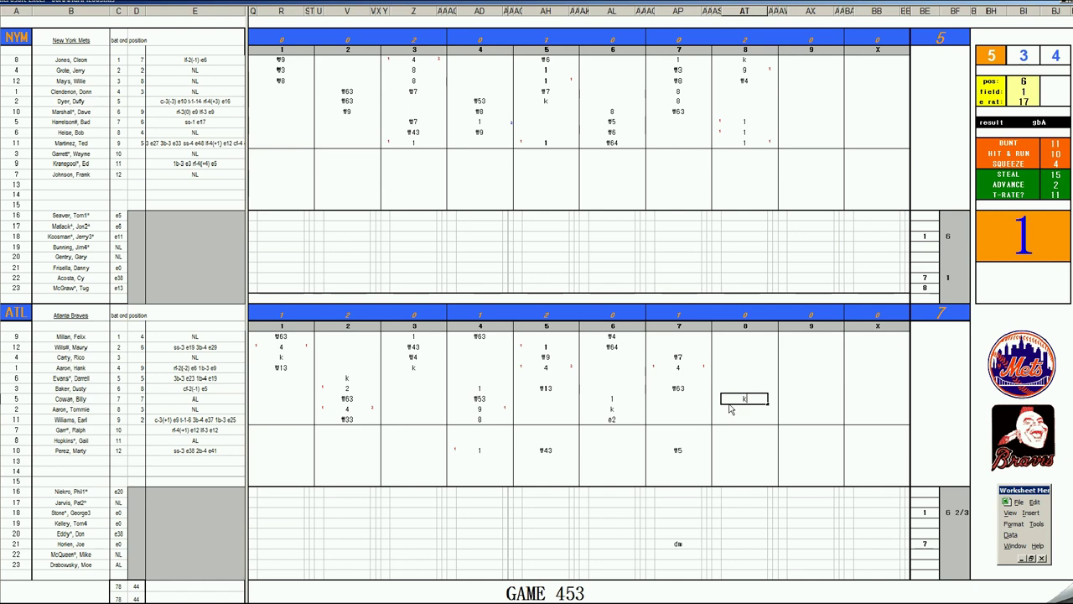
Step: Record k for the Braves' seventh batter, out 13 for the eighth and out 8 for the ninth in the eighth inning
{"action": "key", "text": "Return"}
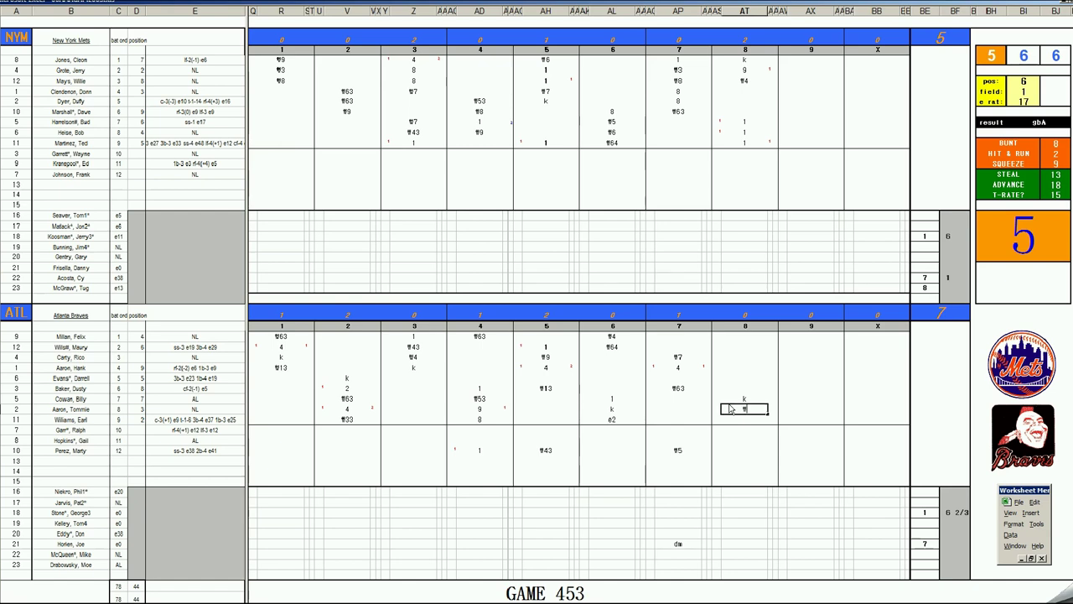
{"action": "type", "text": "w13"}
{"action": "key", "text": "Return"}
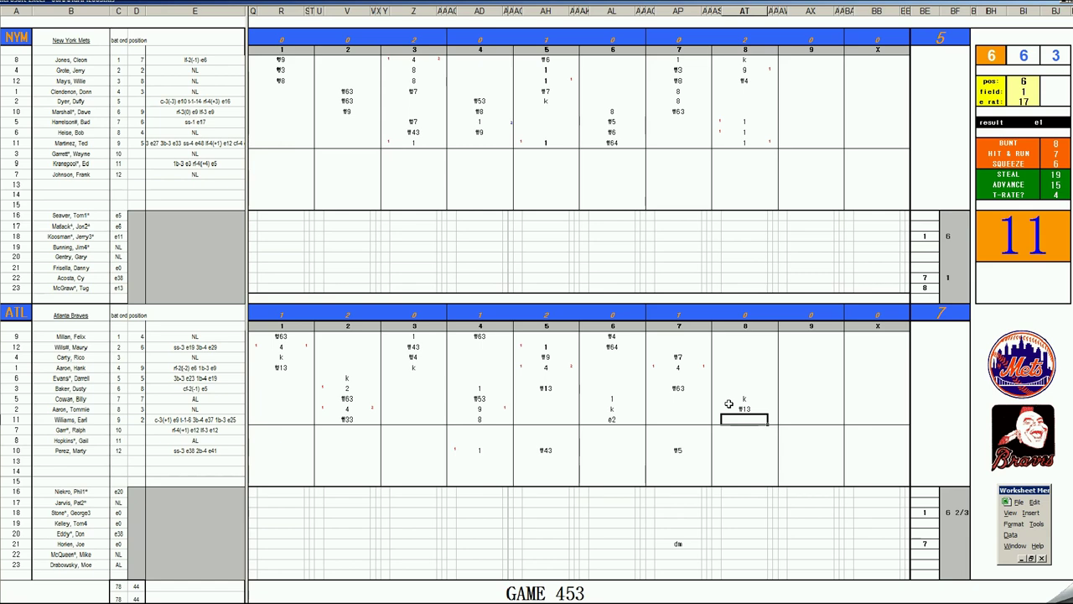
{"action": "type", "text": "w8"}
Step: Record 1 1/3 innings for the Braves' sixth listed pitcher and entry inning 9 for their eighth listed pitcher
{"action": "left_click", "coordinate": [943, 543]}
{"action": "type", "text": "2 1/3"}
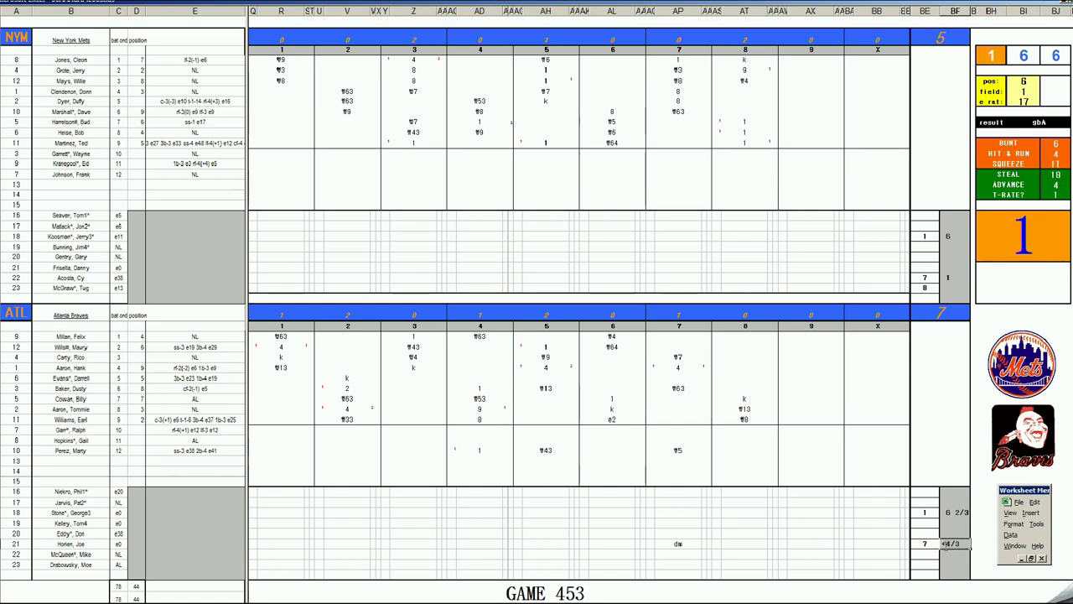
{"action": "key", "text": "Return"}
{"action": "key", "text": "Return"}
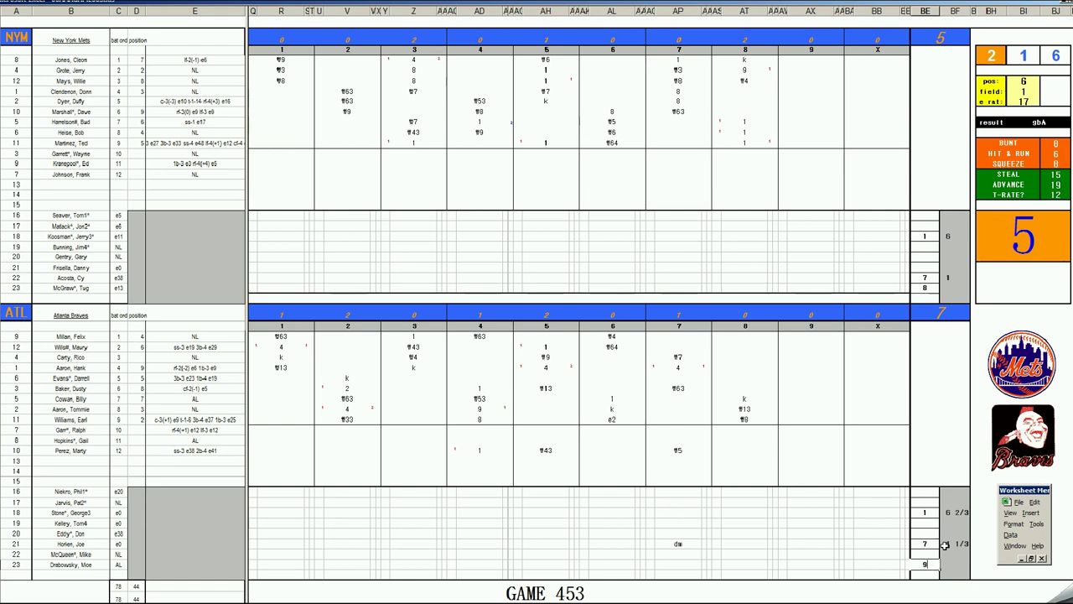
Step: Record out 63 for the Mets' fourth batter, out 9 for their tenth and out 33 for their sixth in the ninth inning
{"action": "left_click", "coordinate": [793, 90]}
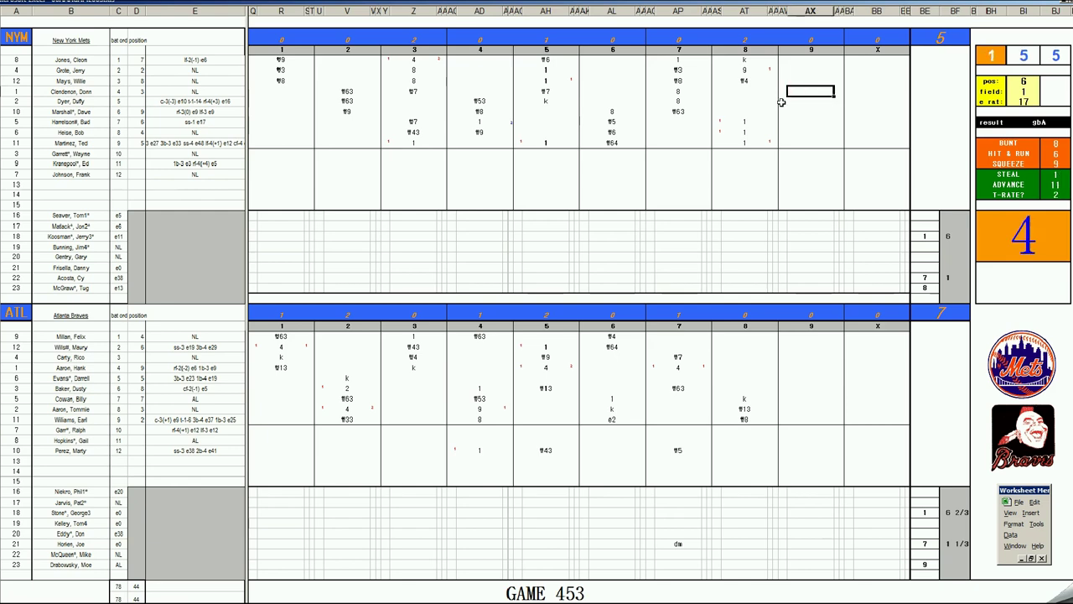
{"action": "type", "text": "#63"}
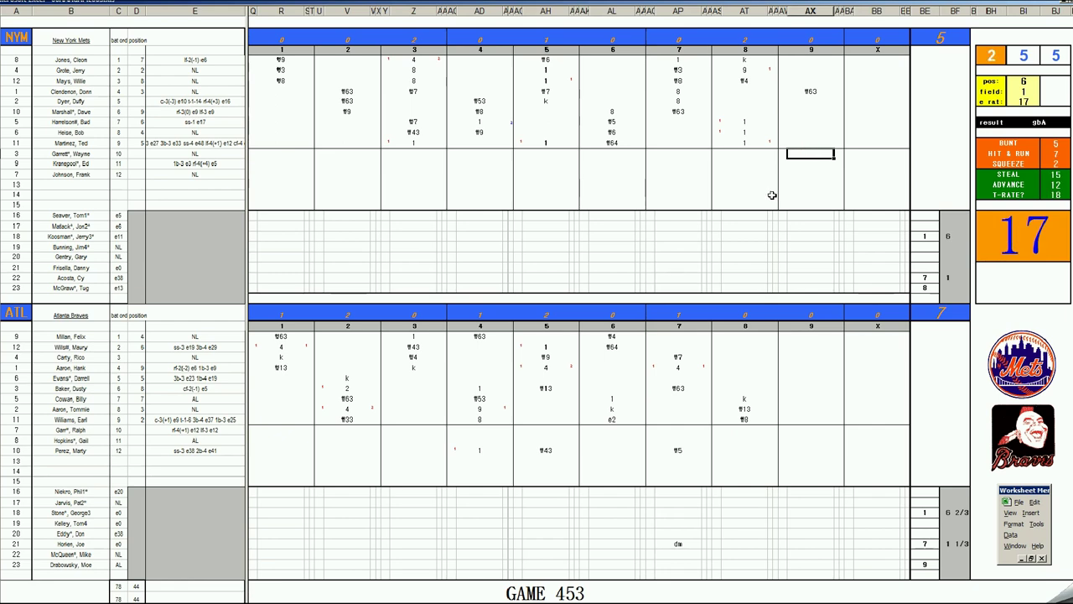
{"action": "type", "text": "#9"}
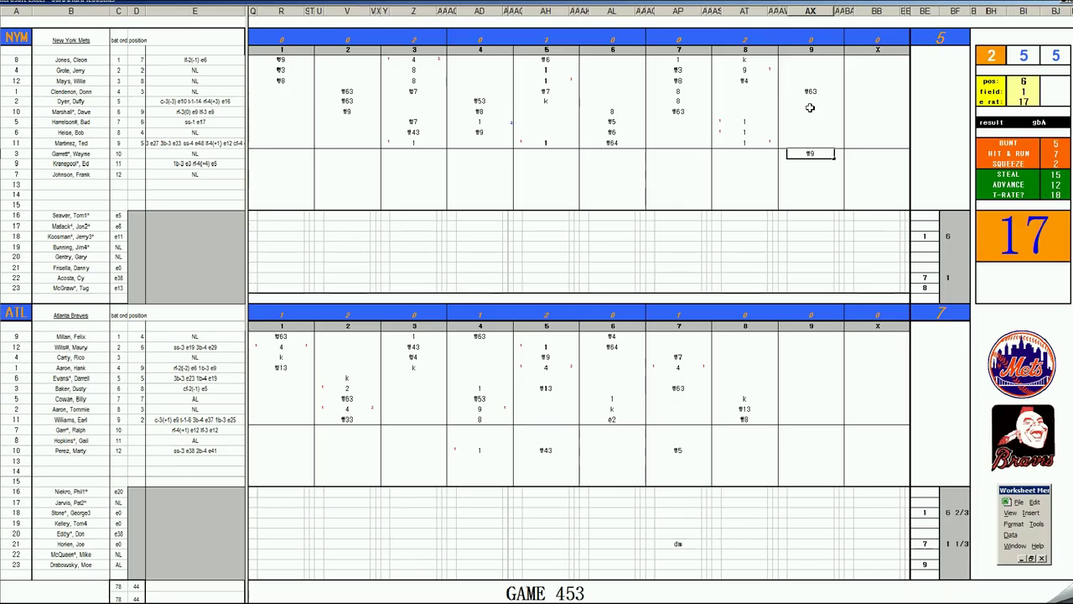
{"action": "left_click", "coordinate": [810, 107]}
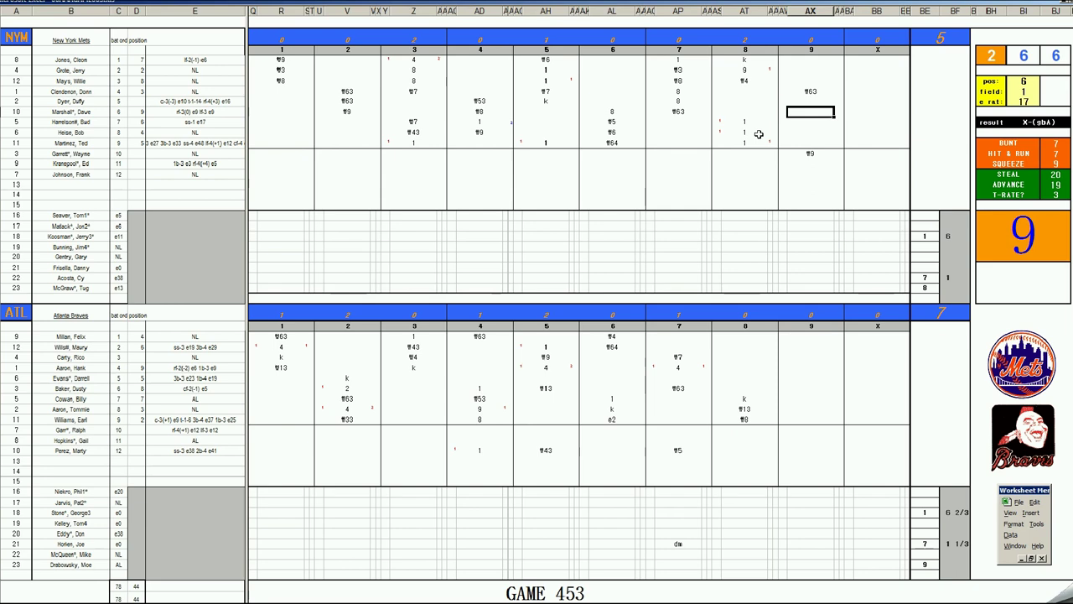
{"action": "type", "text": "#33"}
{"action": "key", "text": "Return"}
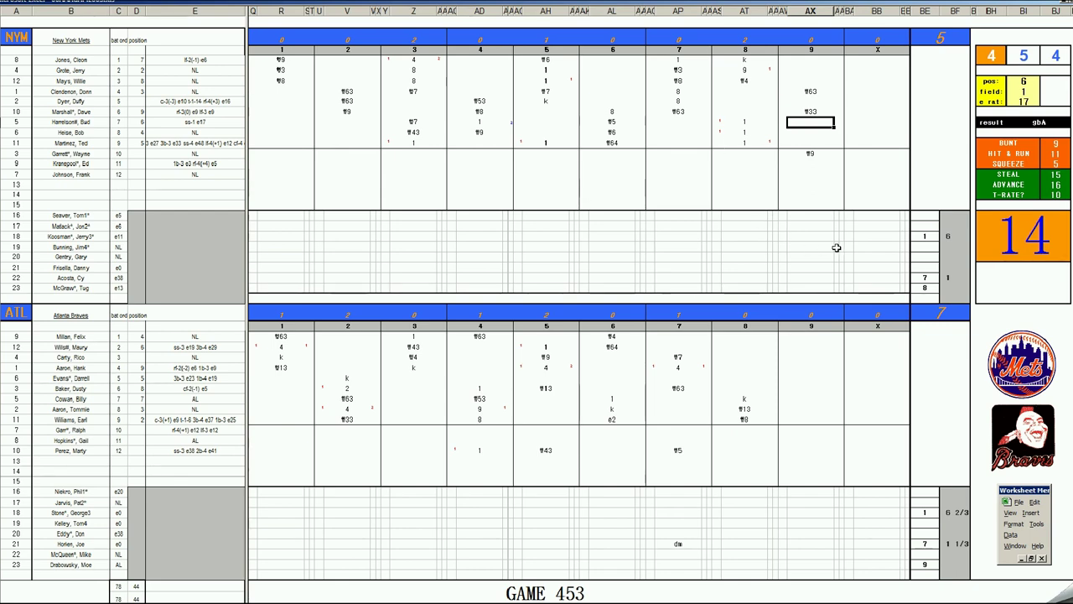
Step: Record 1 inning pitched for the eighth listed pitcher of both the Mets and the Braves
{"action": "left_click", "coordinate": [945, 288]}
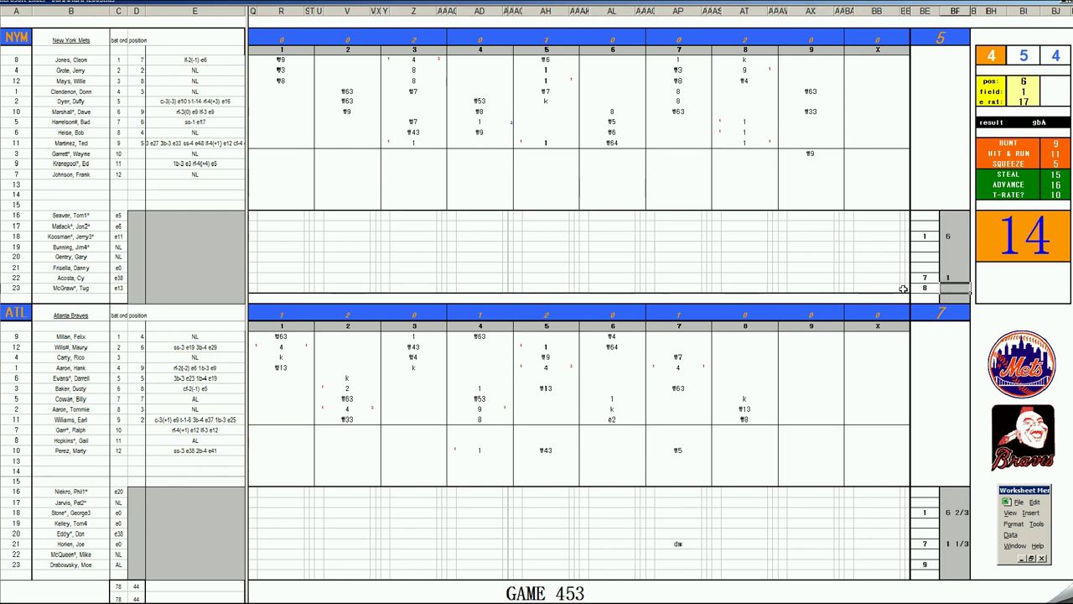
{"action": "type", "text": "1"}
{"action": "key", "text": "Return"}
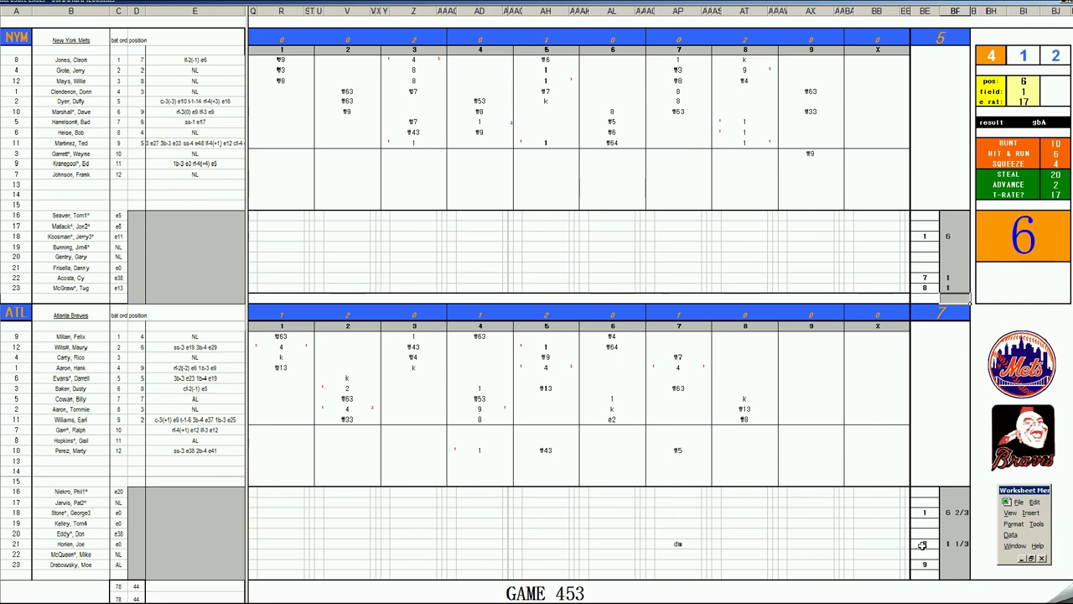
{"action": "left_click", "coordinate": [941, 567]}
{"action": "type", "text": "1"}
{"action": "key", "text": "Return"}
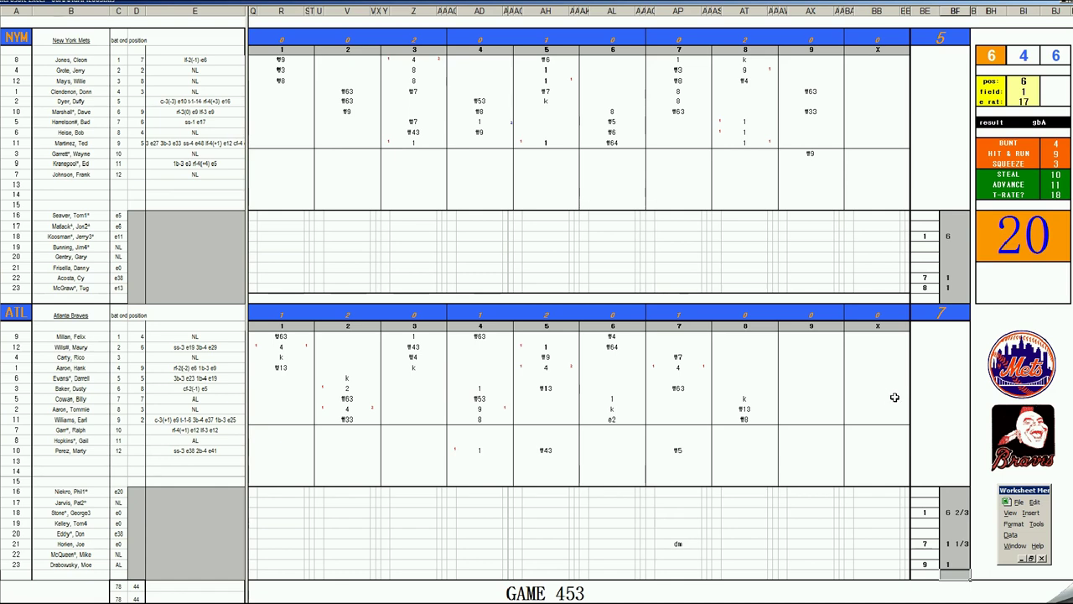
Step: Show the box score columns and credit the Braves' eighth listed pitcher with 1 save
{"action": "left_click", "coordinate": [876, 357]}
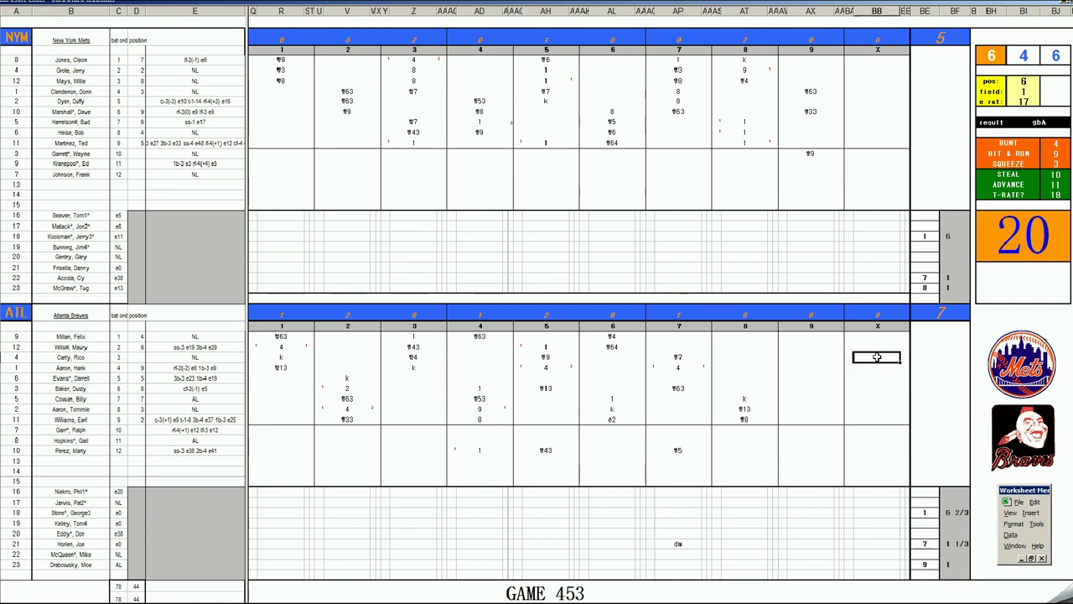
{"action": "left_click", "coordinate": [212, 508]}
{"action": "left_click", "coordinate": [212, 513]}
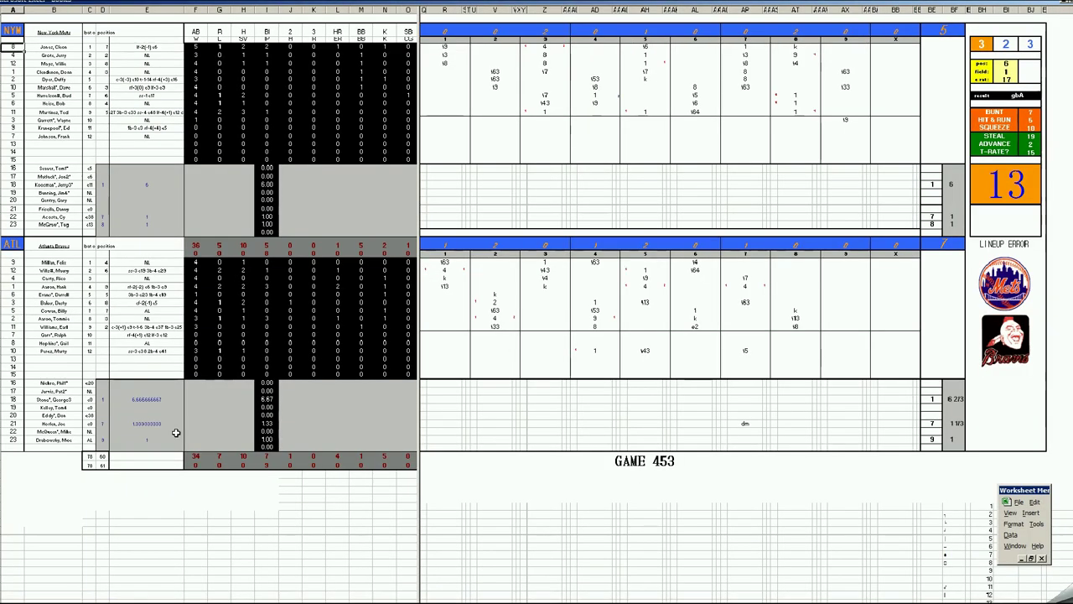
{"action": "left_click", "coordinate": [168, 440]}
{"action": "key", "text": "Right"}
{"action": "key", "text": "Right"}
{"action": "key", "text": "Right"}
{"action": "type", "text": "1"}
Step: Enter 3 hits, 2 runs, 2 earned runs and 1 strikeout for the Braves' sixth listed pitcher
{"action": "key", "text": "Right"}
{"action": "key", "text": "Up"}
{"action": "key", "text": "Up"}
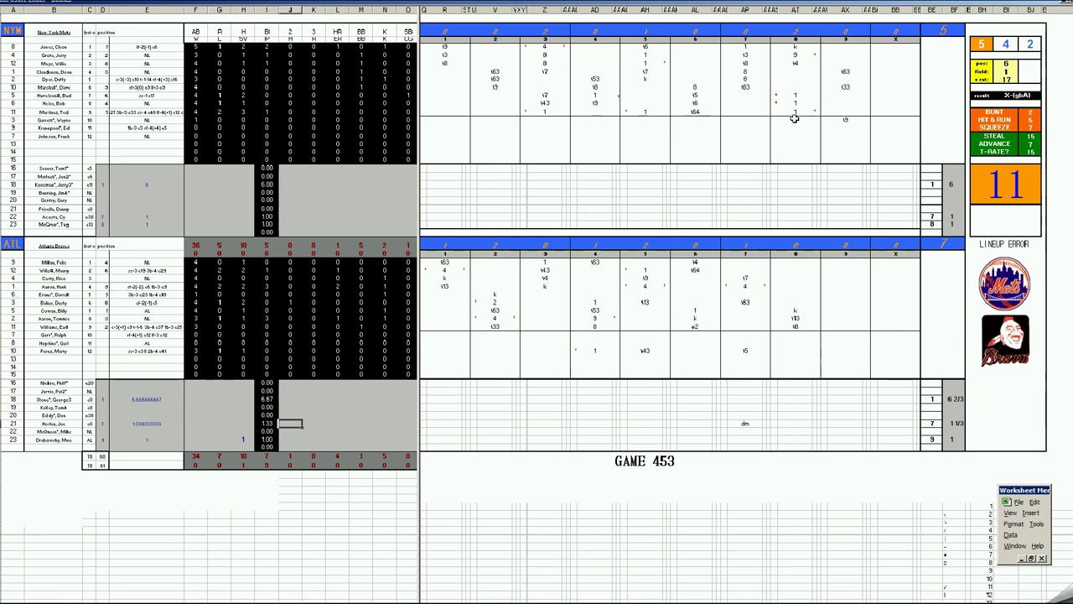
{"action": "type", "text": "3"}
{"action": "key", "text": "Tab"}
{"action": "type", "text": "2"}
{"action": "key", "text": "Tab"}
{"action": "type", "text": "2"}
{"action": "key", "text": "Tab"}
{"action": "key", "text": "Tab"}
{"action": "type", "text": "1"}
Step: Enter 1 win, 7 hits, 3 runs, 3 earned runs, 5 walks and 1 strikeout for the Braves' third listed pitcher
{"action": "key", "text": "Left"}
{"action": "key", "text": "Left"}
{"action": "key", "text": "Left"}
{"action": "key", "text": "Left"}
{"action": "key", "text": "Up"}
{"action": "key", "text": "Up"}
{"action": "key", "text": "Up"}
{"action": "key", "text": "Left"}
{"action": "key", "text": "Left"}
{"action": "key", "text": "Left"}
{"action": "key", "text": "Left"}
{"action": "type", "text": "1"}
{"action": "key", "text": "Tab"}
{"action": "key", "text": "Tab"}
{"action": "key", "text": "Tab"}
{"action": "key", "text": "Tab"}
{"action": "type", "text": "7"}
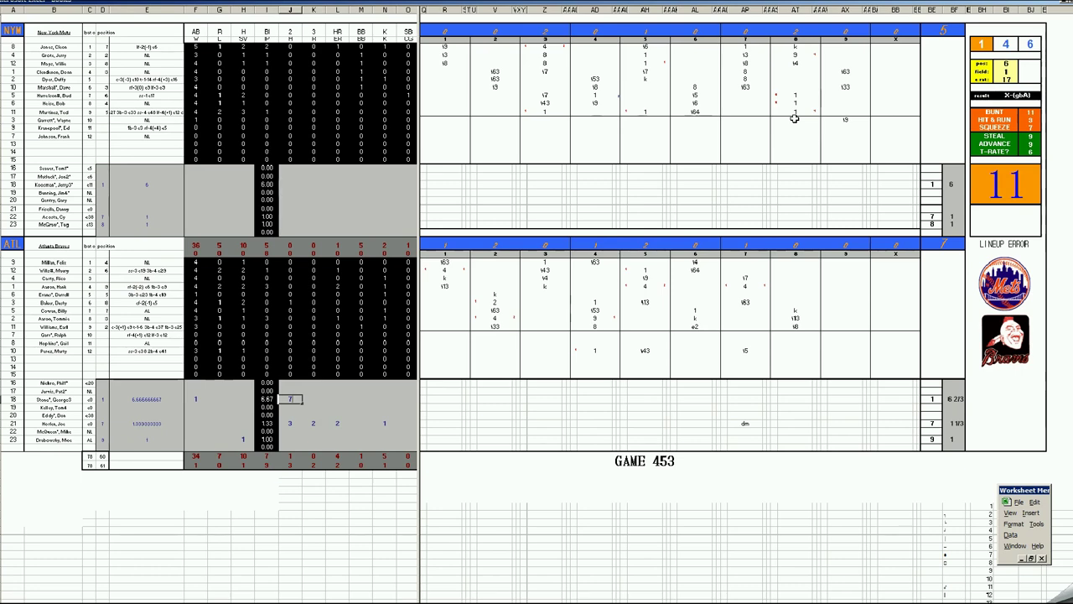
{"action": "key", "text": "Tab"}
{"action": "type", "text": "3"}
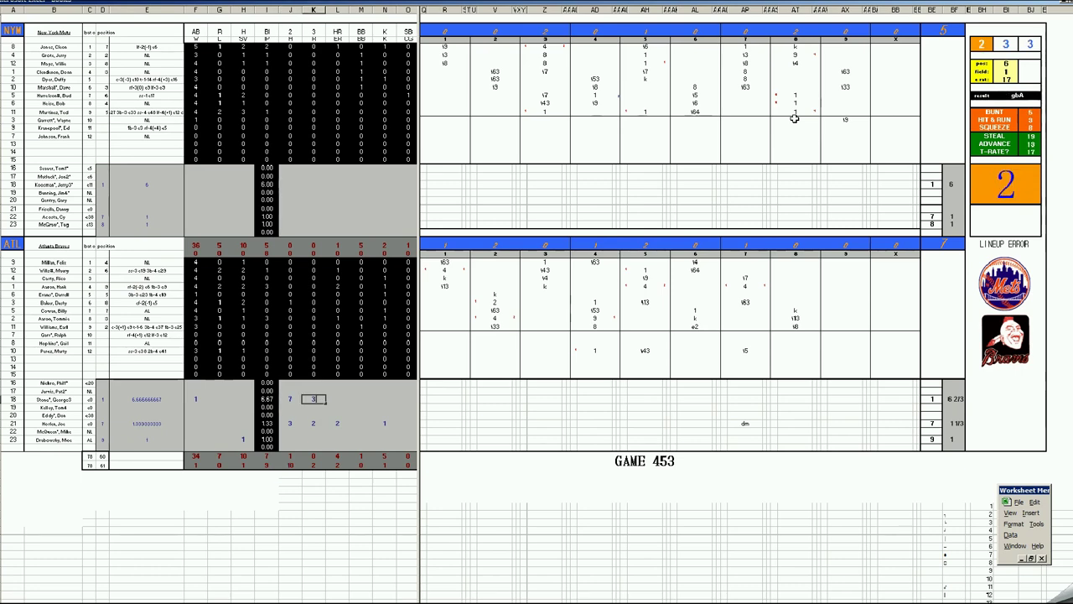
{"action": "key", "text": "Tab"}
{"action": "type", "text": "3"}
{"action": "key", "text": "Tab"}
{"action": "type", "text": "5"}
{"action": "key", "text": "Tab"}
{"action": "type", "text": "1"}
Step: Enter 1 strikeout for the Mets' eighth listed pitcher in the box score
{"action": "key", "text": "Up"}
{"action": "key", "text": "Up"}
{"action": "key", "text": "Up"}
{"action": "key", "text": "Up"}
{"action": "key", "text": "Up"}
{"action": "key", "text": "Up"}
{"action": "key", "text": "Up"}
{"action": "key", "text": "Up"}
{"action": "key", "text": "Up"}
{"action": "key", "text": "Up"}
{"action": "key", "text": "Up"}
{"action": "key", "text": "Up"}
{"action": "key", "text": "Up"}
{"action": "key", "text": "Up"}
{"action": "key", "text": "Up"}
{"action": "key", "text": "Up"}
{"action": "key", "text": "Up"}
{"action": "key", "text": "Up"}
{"action": "key", "text": "Up"}
{"action": "key", "text": "Up"}
{"action": "key", "text": "Up"}
{"action": "key", "text": "Left"}
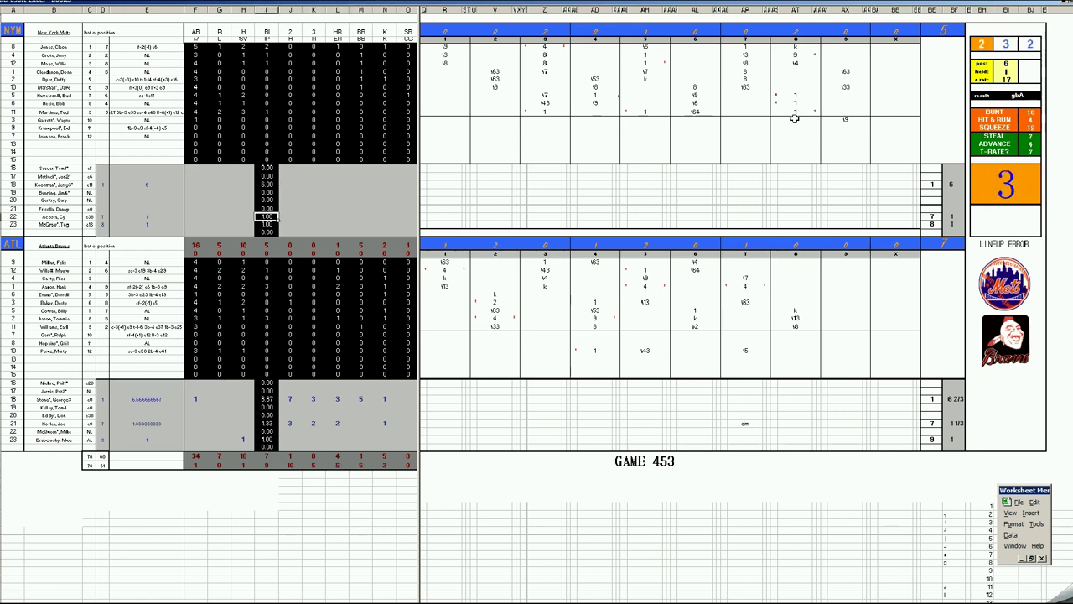
{"action": "key", "text": "Down"}
{"action": "key", "text": "Left"}
{"action": "key", "text": "Left"}
{"action": "key", "text": "Left"}
{"action": "key", "text": "Right"}
{"action": "key", "text": "Right"}
{"action": "key", "text": "Right"}
{"action": "key", "text": "Right"}
{"action": "type", "text": "1"}
Step: Enter 1 hit, 1 run and 1 earned run for the Mets' seventh listed pitcher
{"action": "key", "text": "Left"}
{"action": "key", "text": "Left"}
{"action": "key", "text": "Left"}
{"action": "key", "text": "Left"}
{"action": "key", "text": "Up"}
{"action": "type", "text": "1"}
{"action": "key", "text": "Right"}
{"action": "type", "text": "1"}
{"action": "key", "text": "Right"}
{"action": "type", "text": "1"}
Step: Enter 1 loss, 9 hits, 6 runs, 6 earned runs, 1 walk and 4 strikeouts for the Mets' third listed pitcher
{"action": "key", "text": "Left"}
{"action": "key", "text": "Left"}
{"action": "key", "text": "Left"}
{"action": "key", "text": "Up"}
{"action": "key", "text": "Up"}
{"action": "key", "text": "Up"}
{"action": "key", "text": "Up"}
{"action": "key", "text": "Left"}
{"action": "key", "text": "Left"}
{"action": "type", "text": "1"}
{"action": "key", "text": "Right"}
{"action": "key", "text": "Right"}
{"action": "key", "text": "Right"}
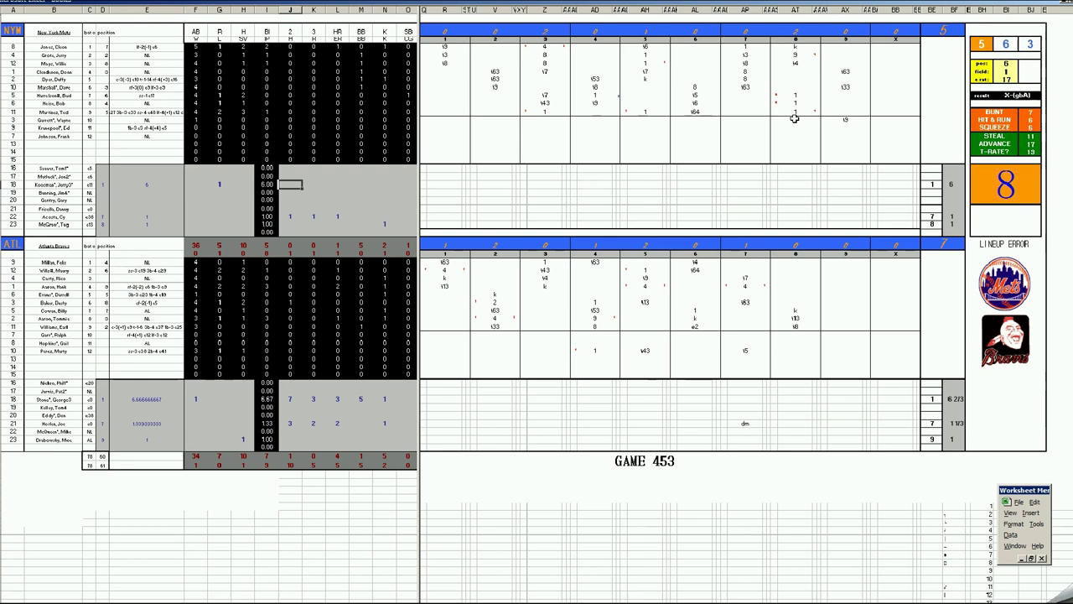
{"action": "type", "text": "33"}
{"action": "key", "text": "BackSpace"}
{"action": "key", "text": "Right"}
{"action": "type", "text": "6"}
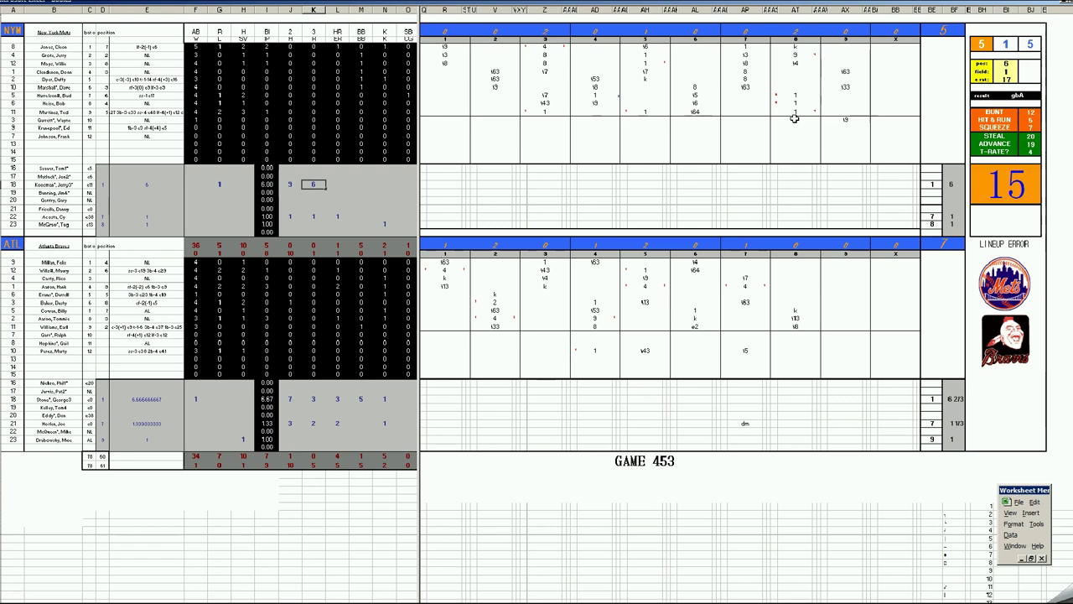
{"action": "key", "text": "Right"}
{"action": "type", "text": "6"}
{"action": "key", "text": "Right"}
{"action": "type", "text": "1"}
{"action": "key", "text": "Tab"}
{"action": "type", "text": "4"}
{"action": "key", "text": "Return"}
{"action": "key", "text": "Down"}
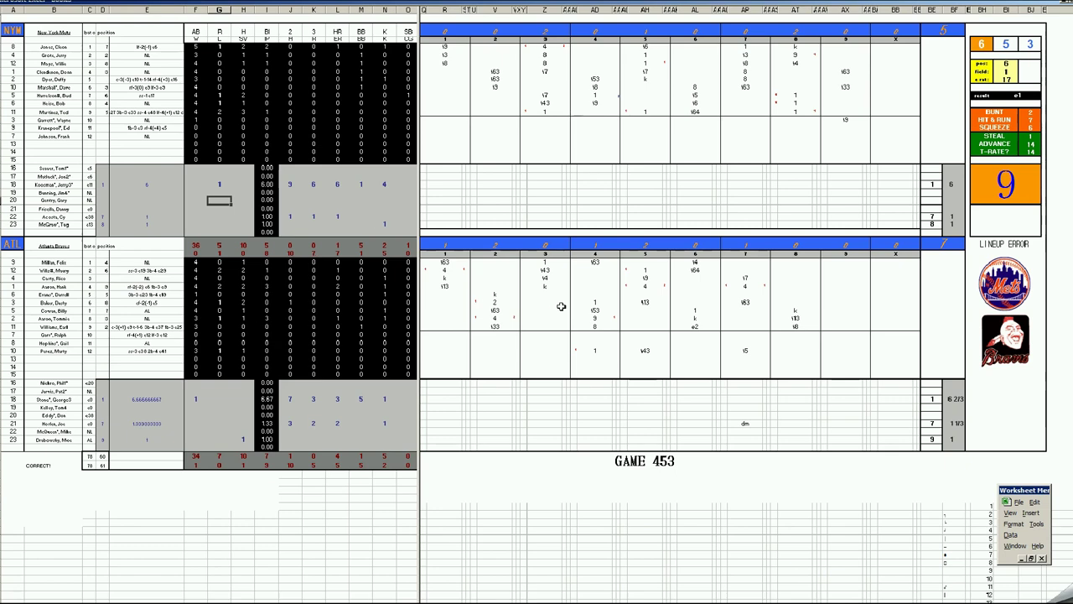
Step: Save the finished game workbook as 64atlnym.xls, basing the name on the existing 63 file
{"action": "left_click", "coordinate": [225, 399]}
{"action": "key", "text": "ctrl+s"}
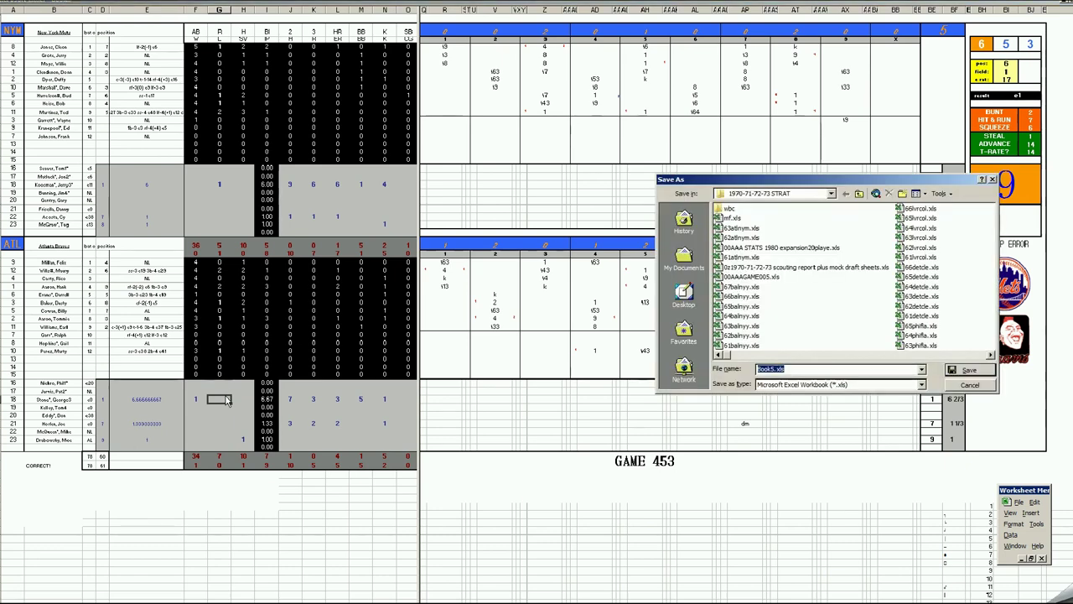
{"action": "left_click", "coordinate": [738, 228]}
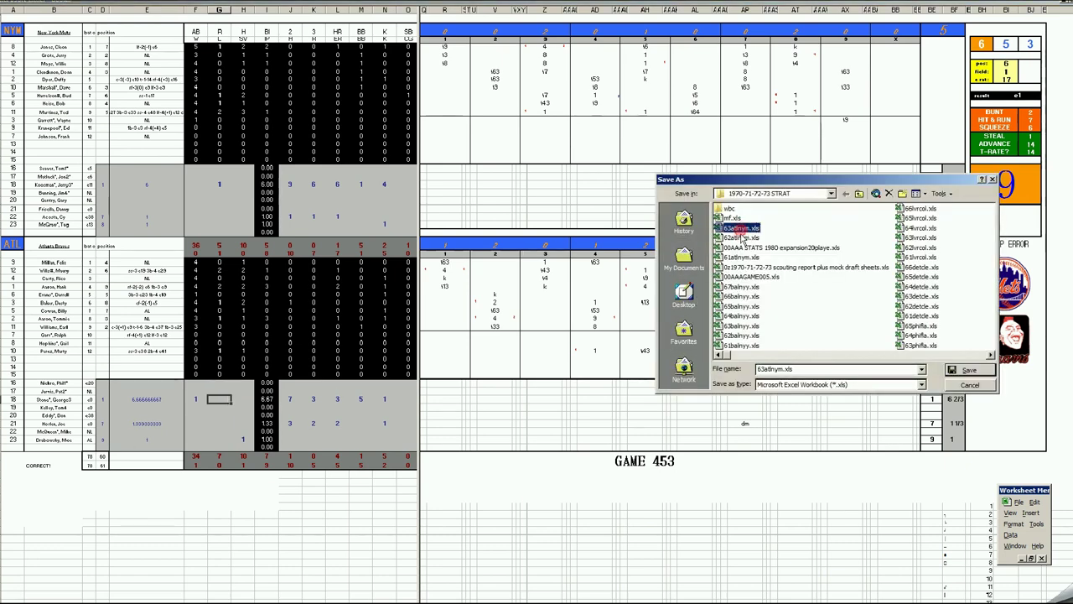
{"action": "left_click", "coordinate": [766, 369]}
{"action": "key", "text": "BackSpace"}
{"action": "type", "text": "4"}
{"action": "key", "text": "Return"}
{"action": "key", "text": "F12"}
{"action": "key", "text": "Return"}
{"action": "key", "text": "Return"}
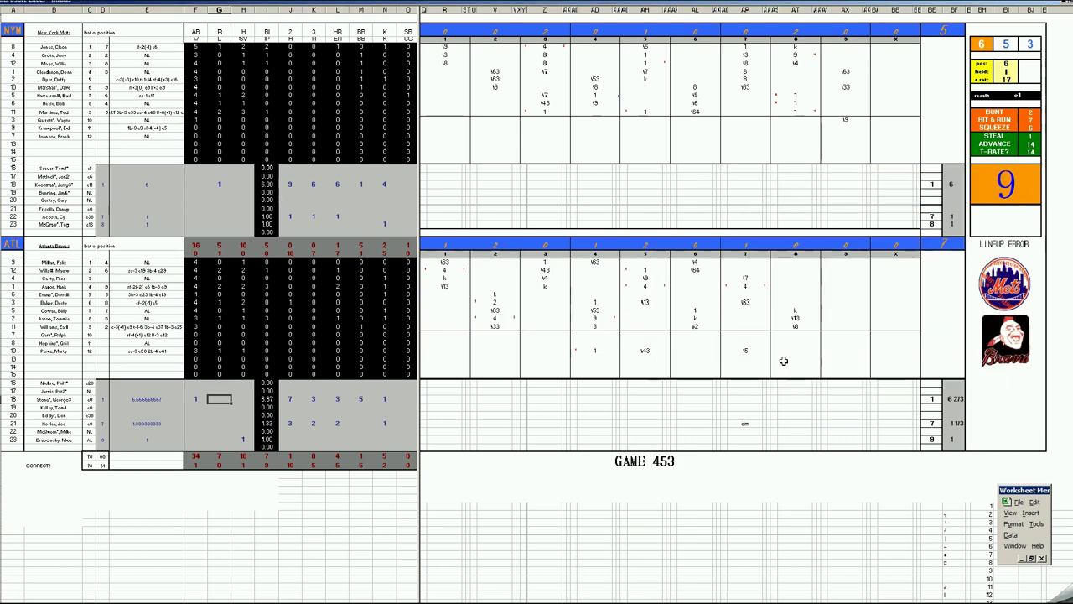
Step: Paste the Mets' copied game statistics from the work area into their Game 4 block in the league statistics workbook
{"action": "key", "text": "Return"}
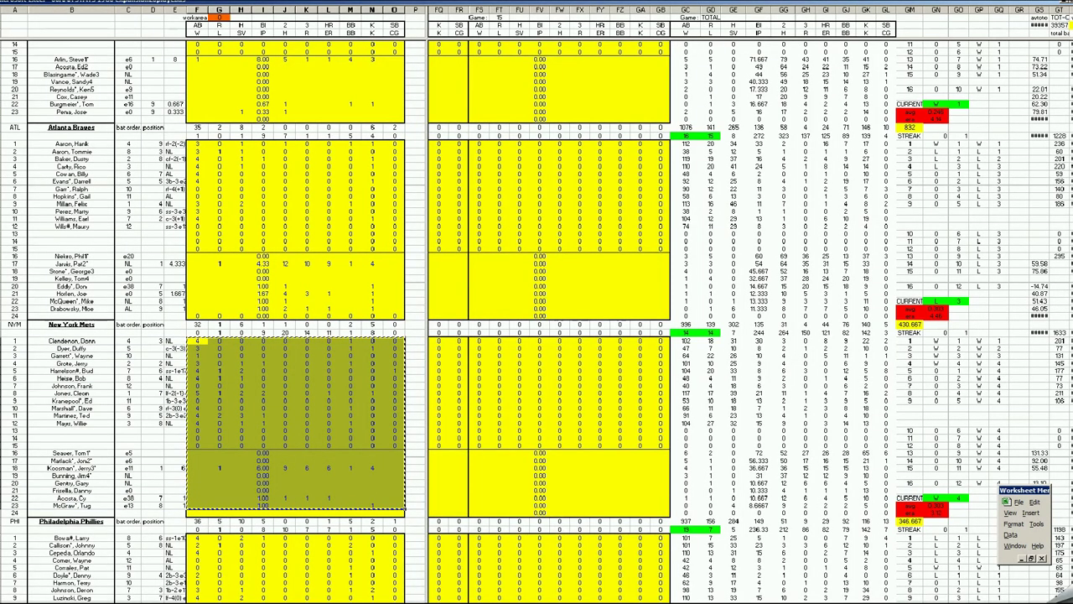
{"action": "left_click_drag", "start_coordinate": [973, 602], "coordinate": [964, 601]}
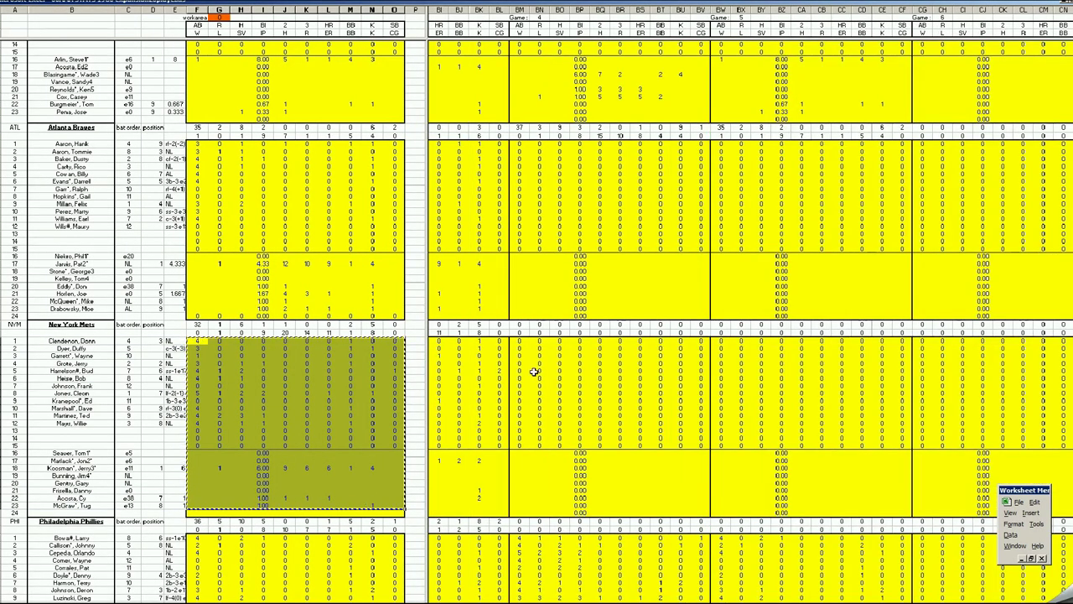
{"action": "right_click", "coordinate": [520, 343]}
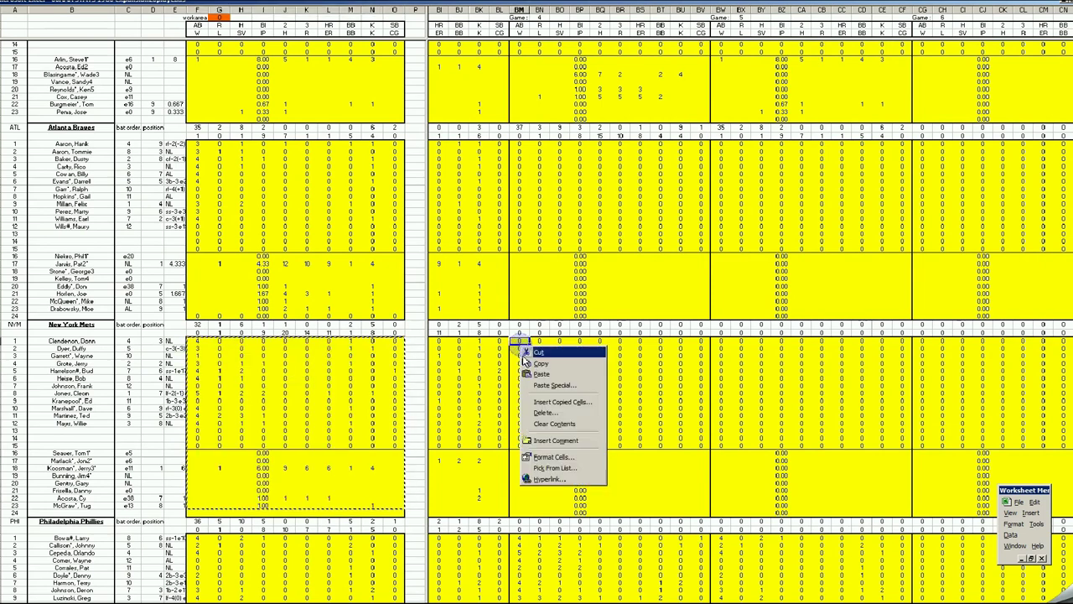
{"action": "left_click", "coordinate": [540, 374]}
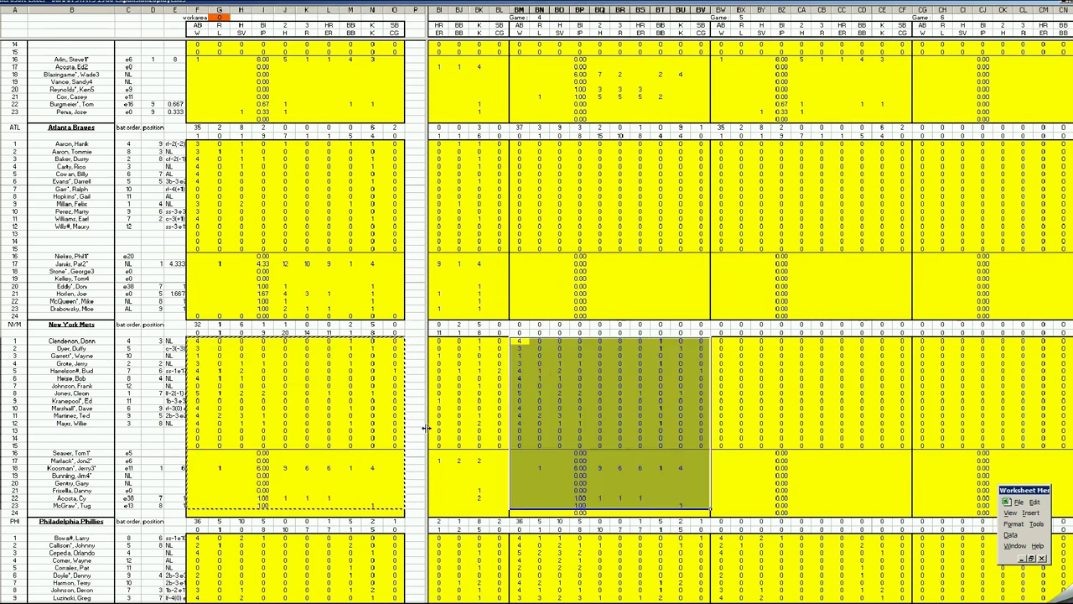
Step: Paste the Braves' copied game statistics from the work area into their Game 4 block
{"action": "left_click", "coordinate": [326, 401]}
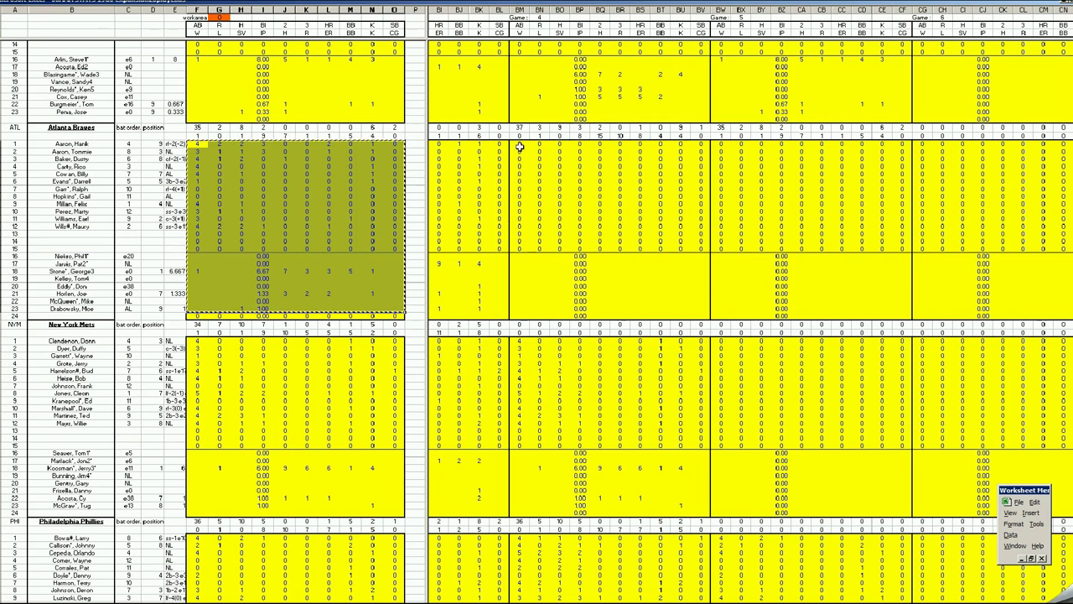
{"action": "right_click", "coordinate": [520, 145]}
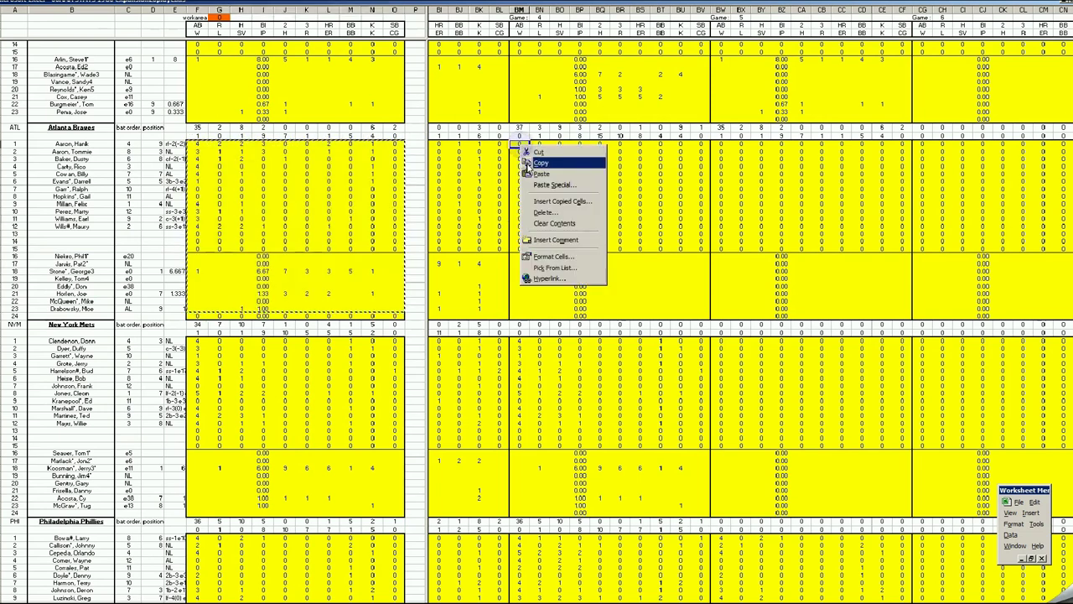
{"action": "left_click", "coordinate": [540, 178]}
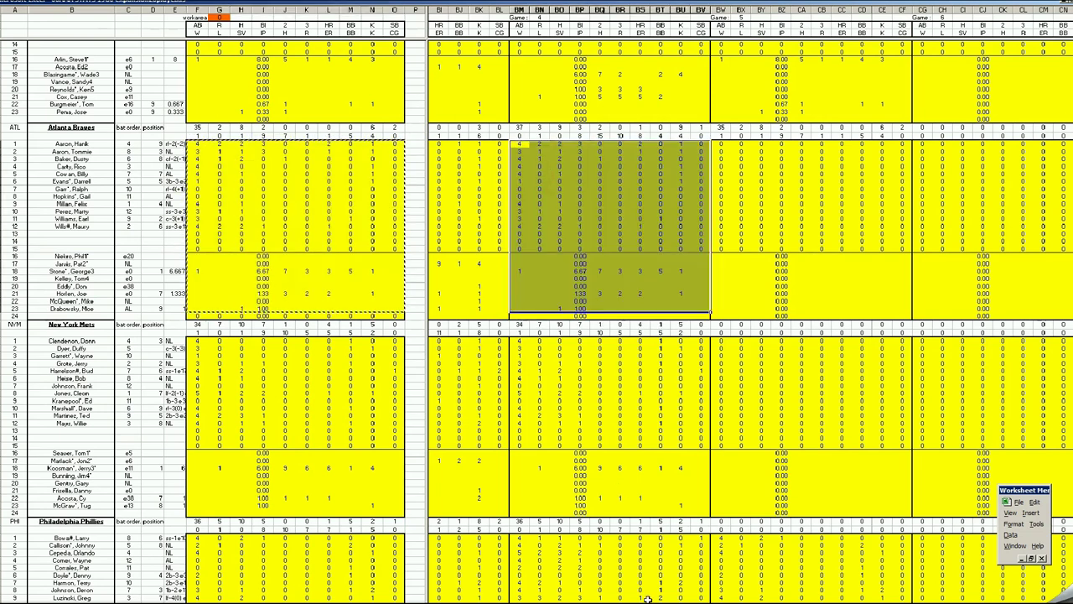
Step: Examine the Braves' and Mets' total statistics, including the first Braves batter's home runs and the ninth's hits
{"action": "left_click_drag", "start_coordinate": [662, 599], "coordinate": [964, 601]}
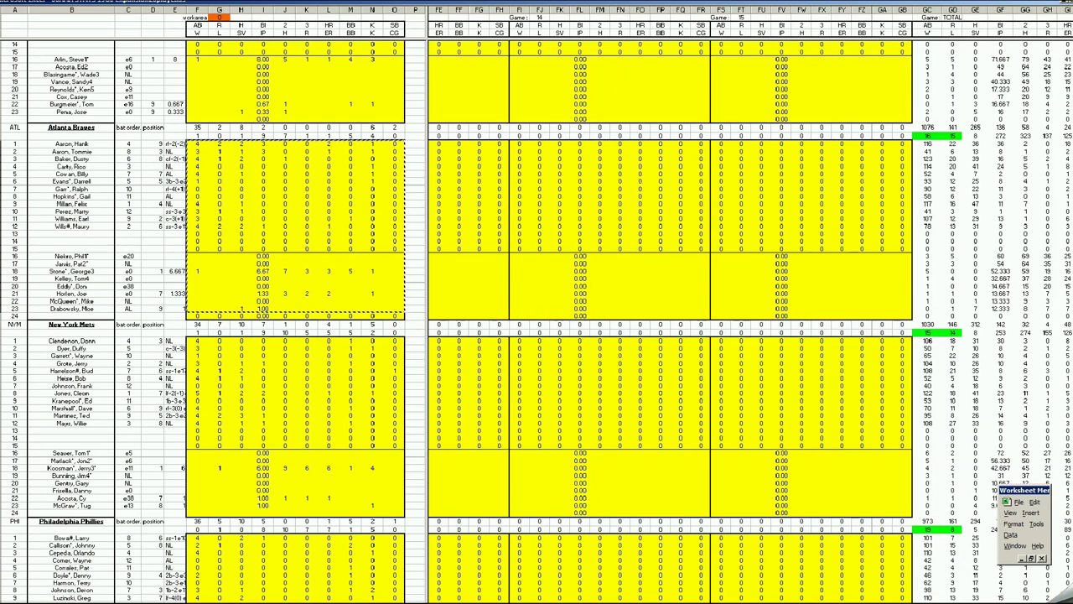
{"action": "left_click", "coordinate": [1039, 587]}
{"action": "scroll", "coordinate": [629, 319], "scroll_direction": "right", "scroll_amount": 10}
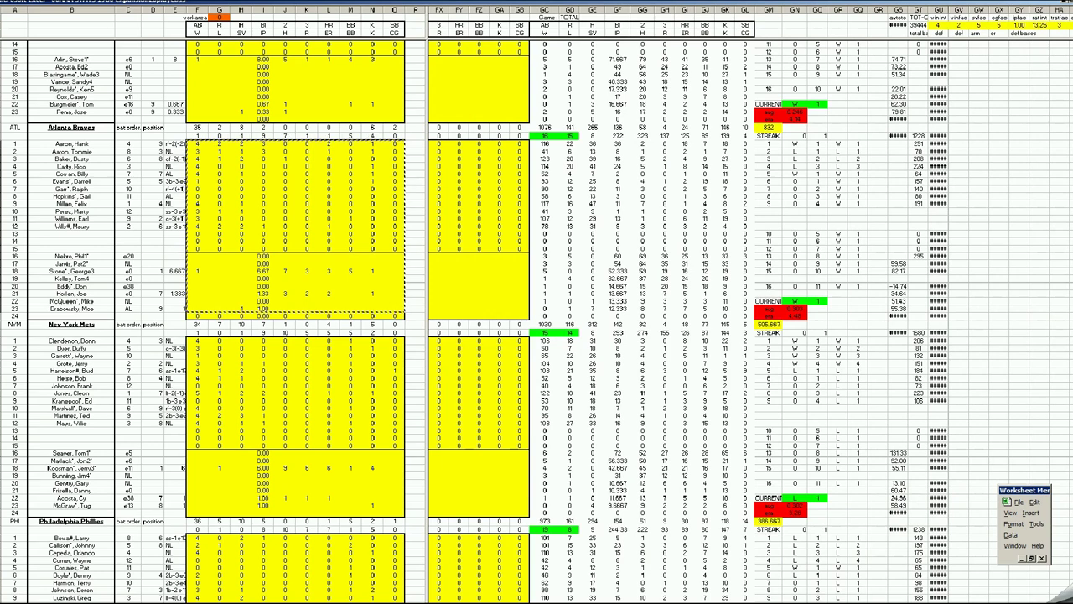
{"action": "scroll", "coordinate": [457, 512], "scroll_direction": "right", "scroll_amount": 2}
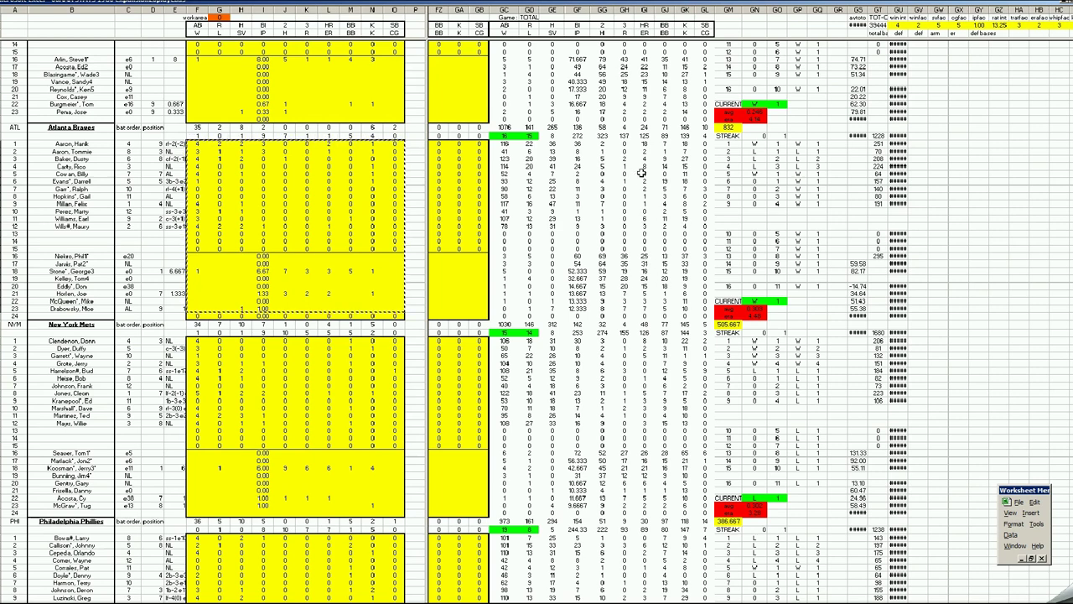
{"action": "left_click", "coordinate": [646, 145]}
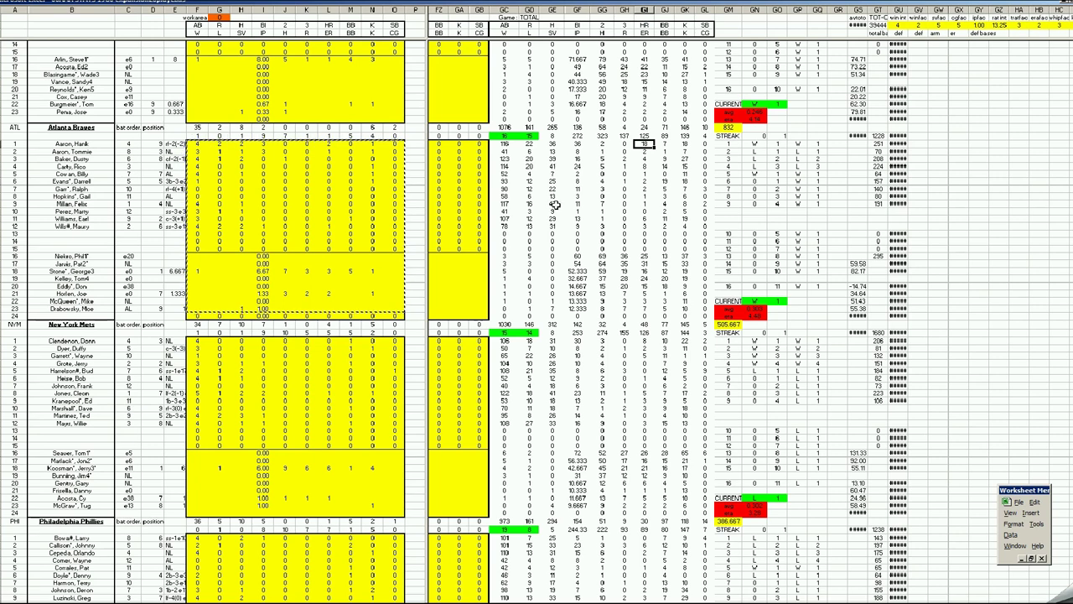
{"action": "left_click", "coordinate": [553, 206]}
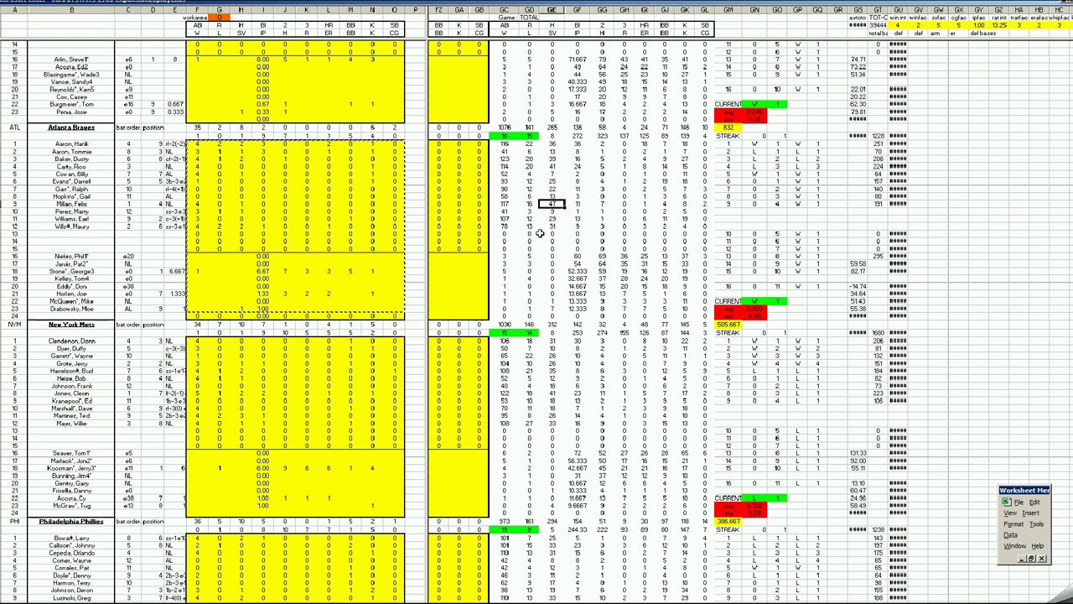
Step: Calculate the ninth listed Braves batter's batting average in an empty pitching cell beside the totals, and clear that cell
{"action": "left_click", "coordinate": [460, 271]}
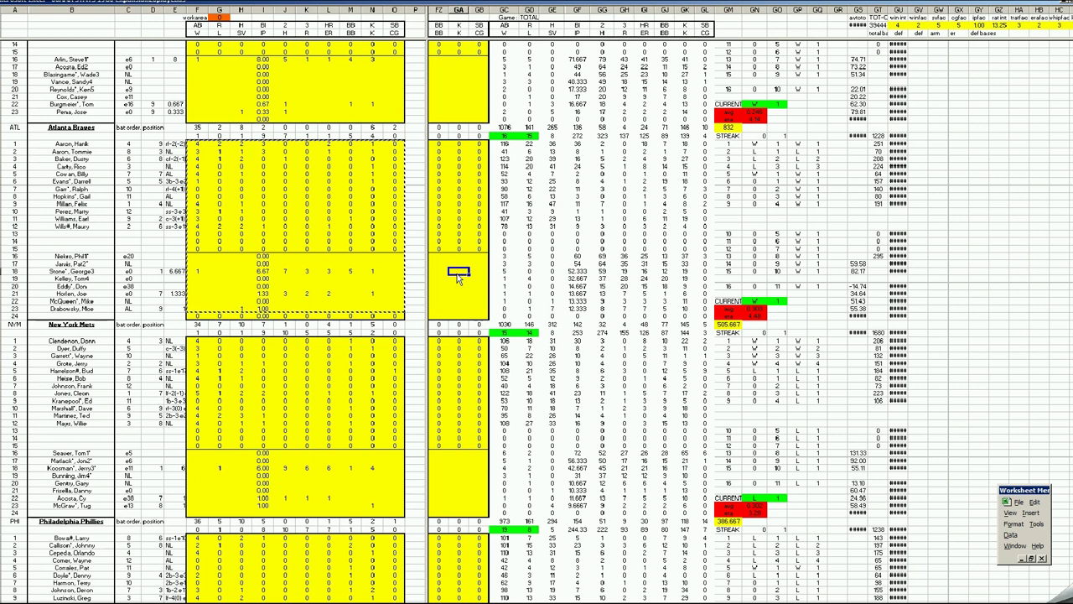
{"action": "key", "text": "Return"}
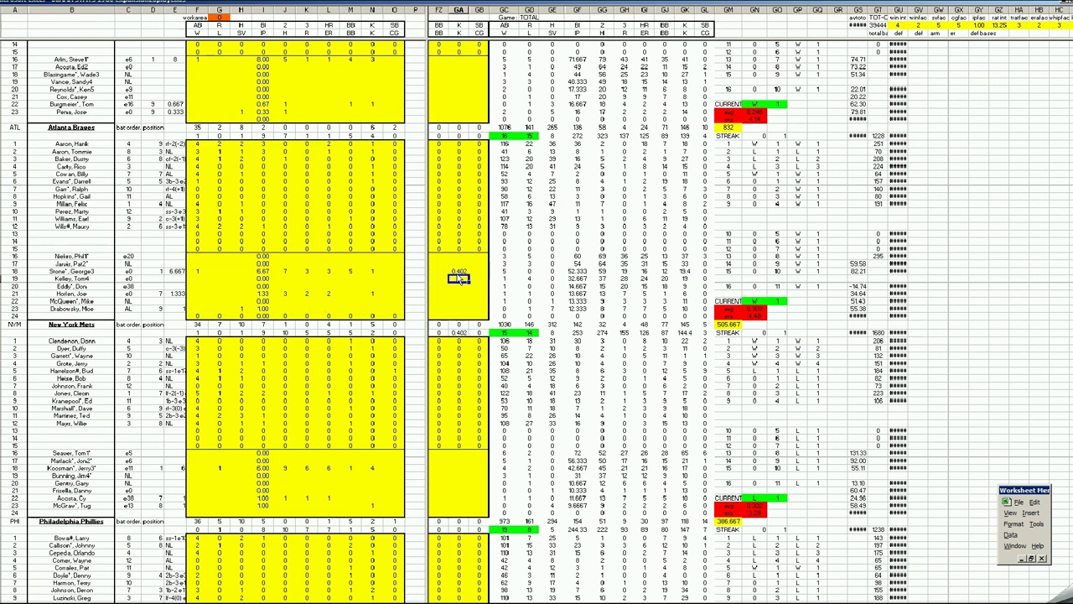
{"action": "left_click", "coordinate": [458, 273]}
{"action": "key", "text": "Delete"}
{"action": "left_click", "coordinate": [472, 469]}
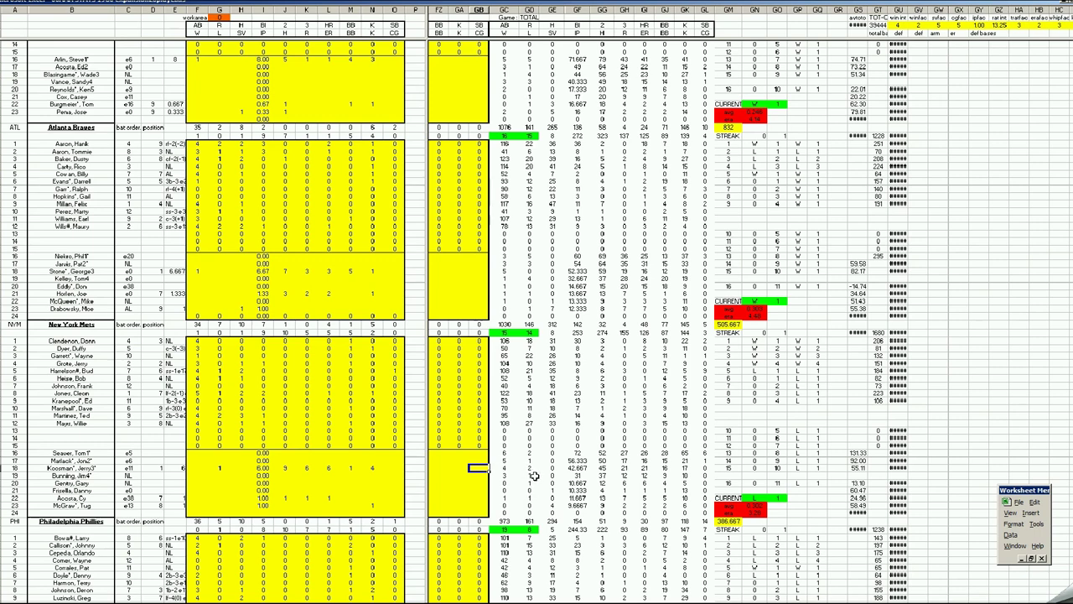
Step: Calculate the eighth listed Mets batter's batting average in an empty Mets pitching cell beside the totals, and clear that cell
{"action": "left_click", "coordinate": [507, 468]}
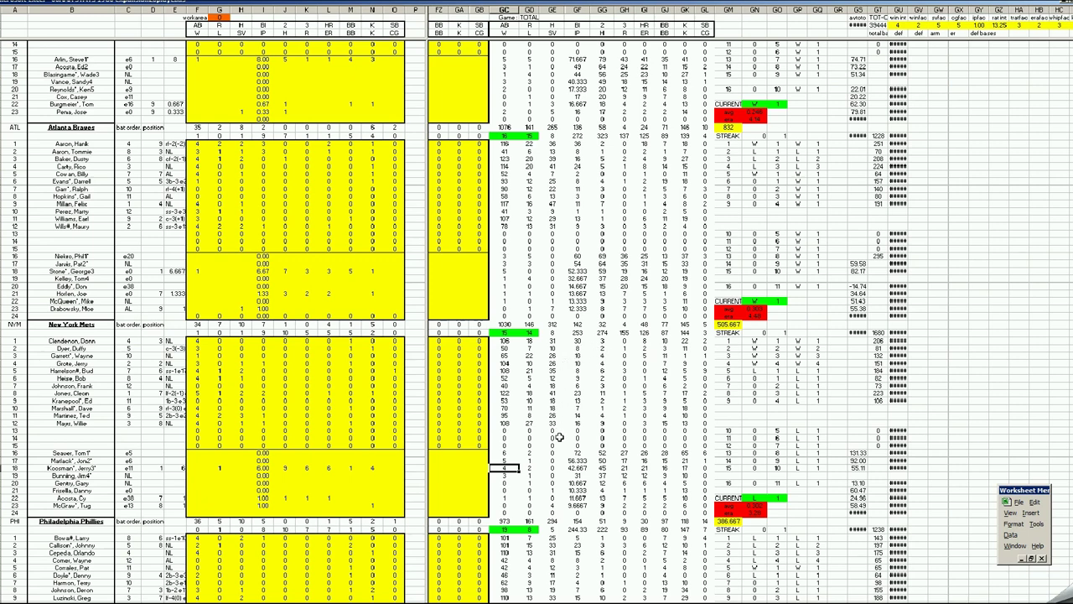
{"action": "left_click", "coordinate": [503, 394]}
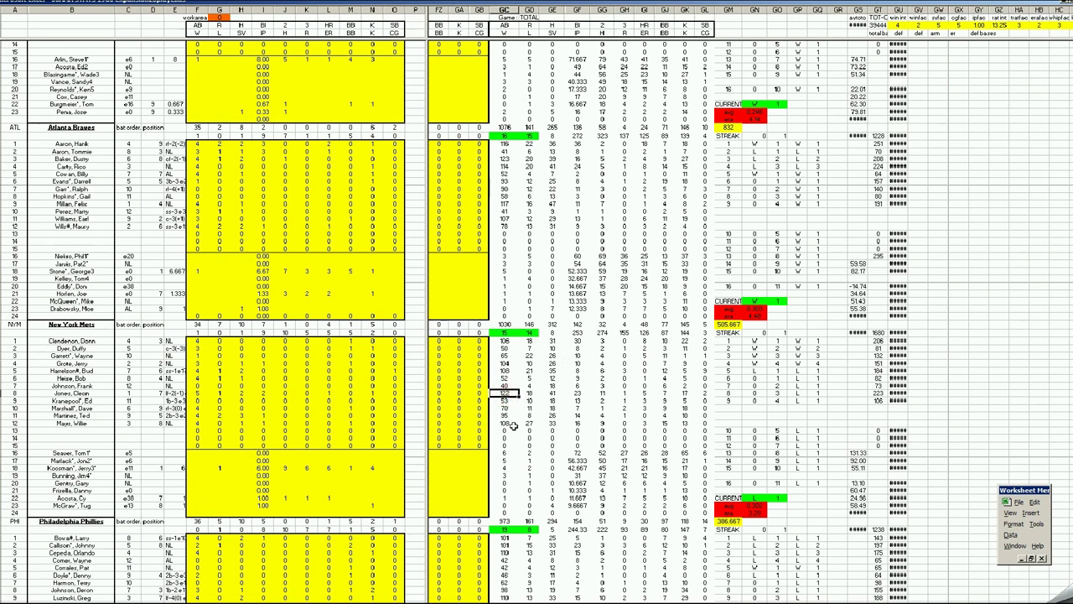
{"action": "left_click", "coordinate": [460, 484]}
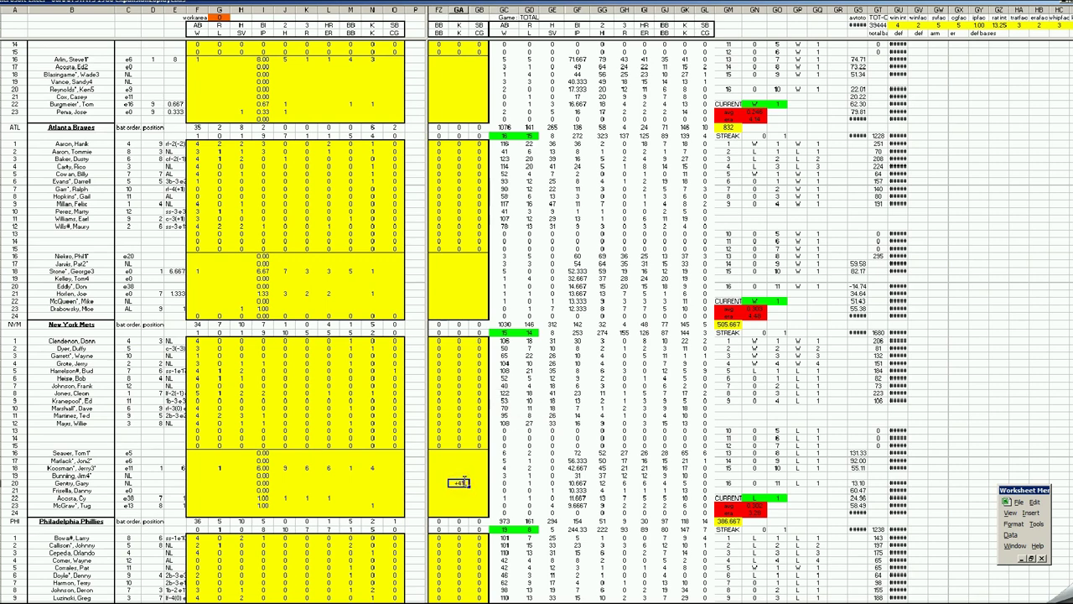
{"action": "type", "text": "+4/9"}
{"action": "key", "text": "Return"}
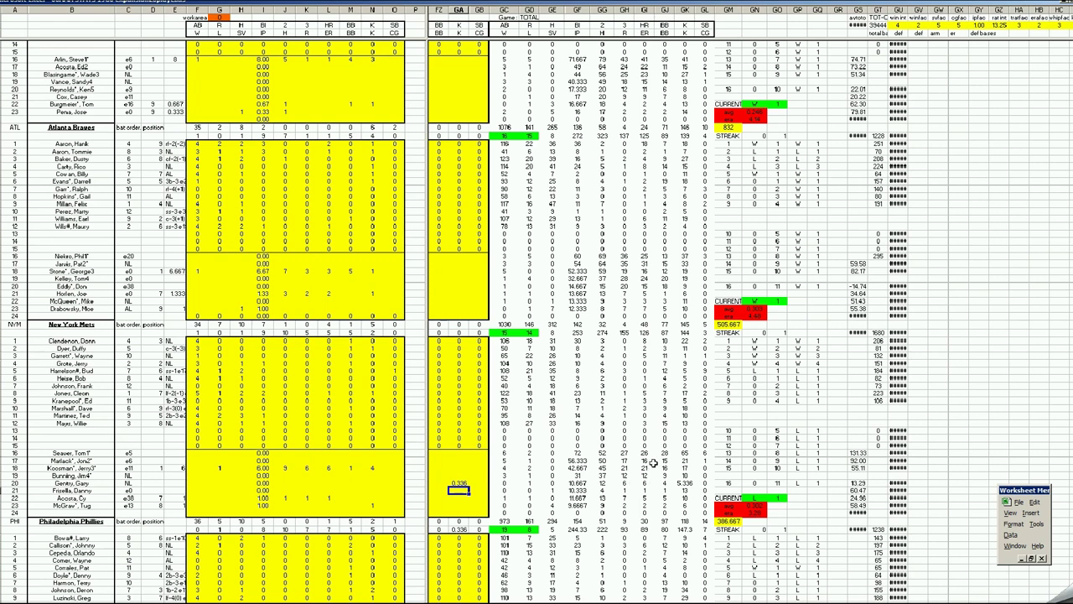
{"action": "left_click", "coordinate": [463, 483]}
{"action": "key", "text": "Delete"}
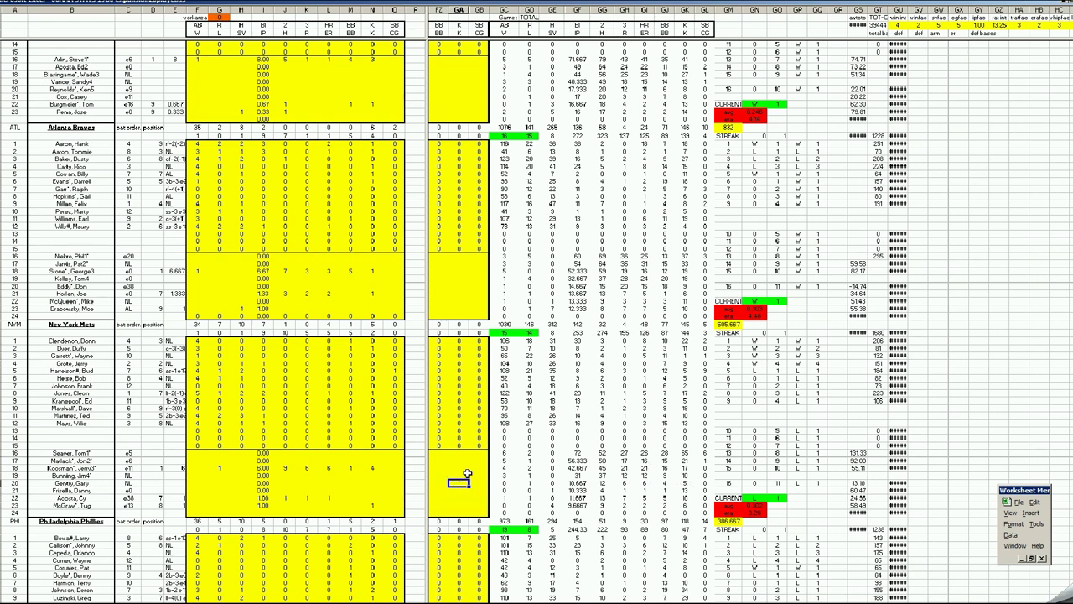
Step: Examine the league-wide batting and pitching totals beneath the San Francisco Giants block
{"action": "left_click", "coordinate": [459, 475]}
{"action": "key", "text": "Page_Down"}
{"action": "key", "text": "Page_Down"}
{"action": "key", "text": "Page_Down"}
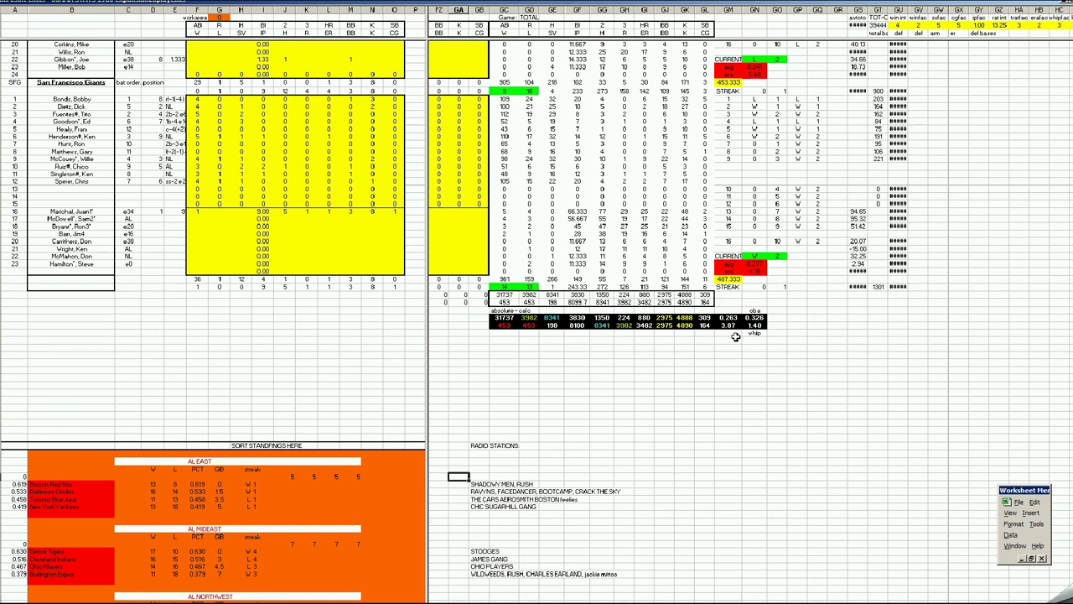
Step: Switch to the Game 454 scoresheet and examine the Mets' fourth-inning play and the Braves' fourth- through sixth-inning plays
{"action": "key", "text": "ctrl+Page_Down"}
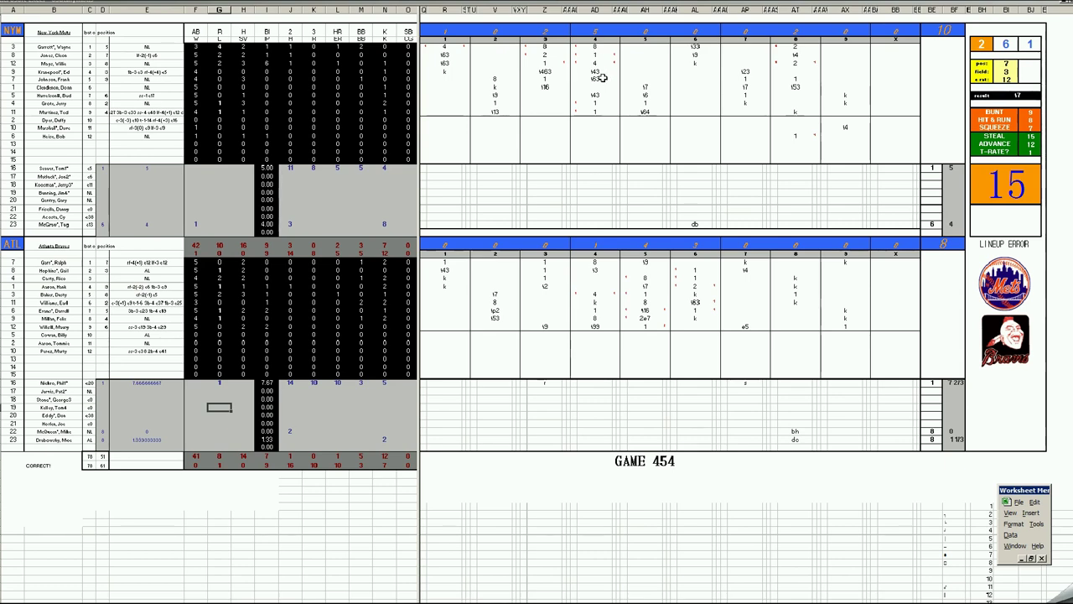
{"action": "left_click", "coordinate": [597, 64]}
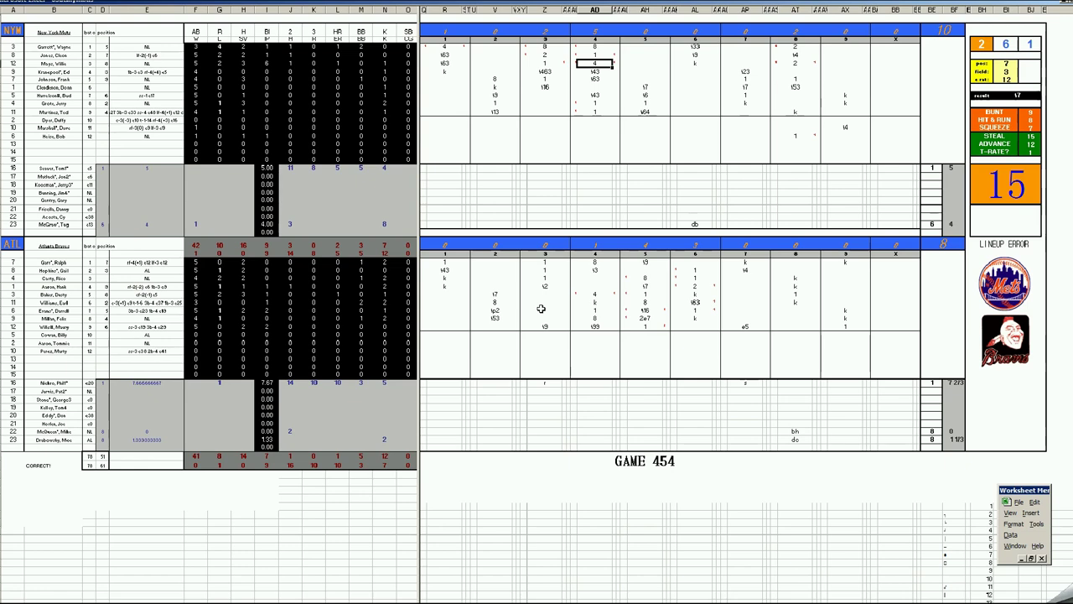
{"action": "left_click", "coordinate": [593, 295]}
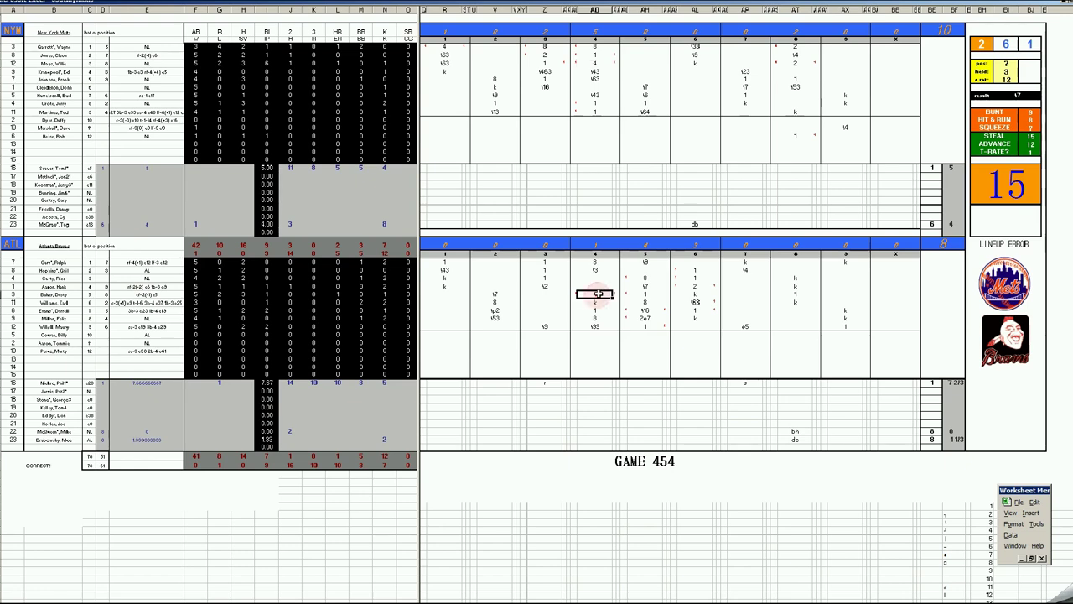
{"action": "left_click", "coordinate": [648, 319]}
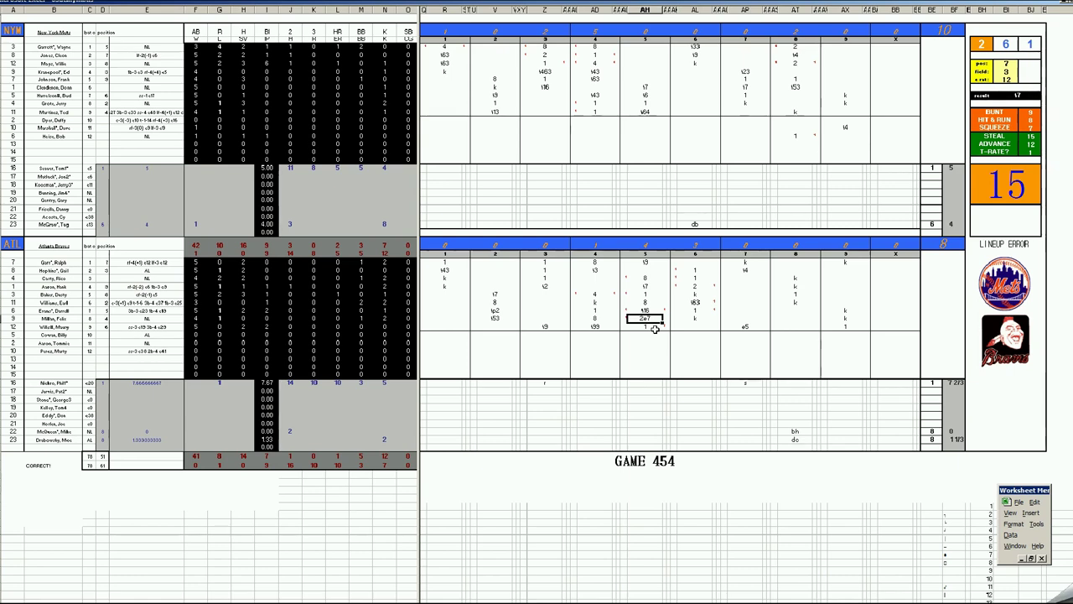
{"action": "left_click", "coordinate": [696, 270]}
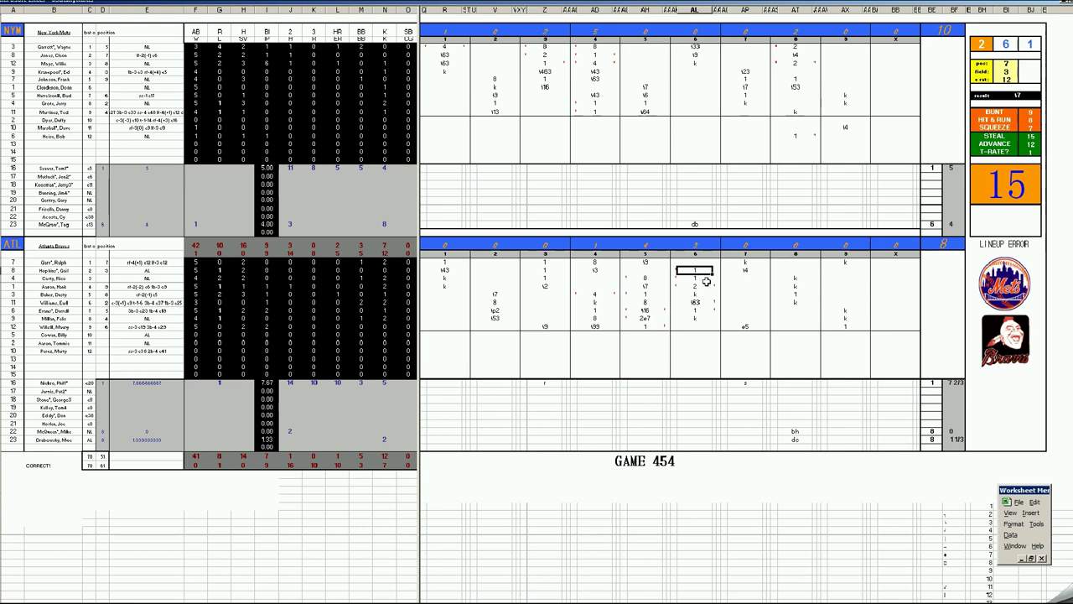
{"action": "left_click", "coordinate": [702, 279]}
{"action": "left_click", "coordinate": [697, 287]}
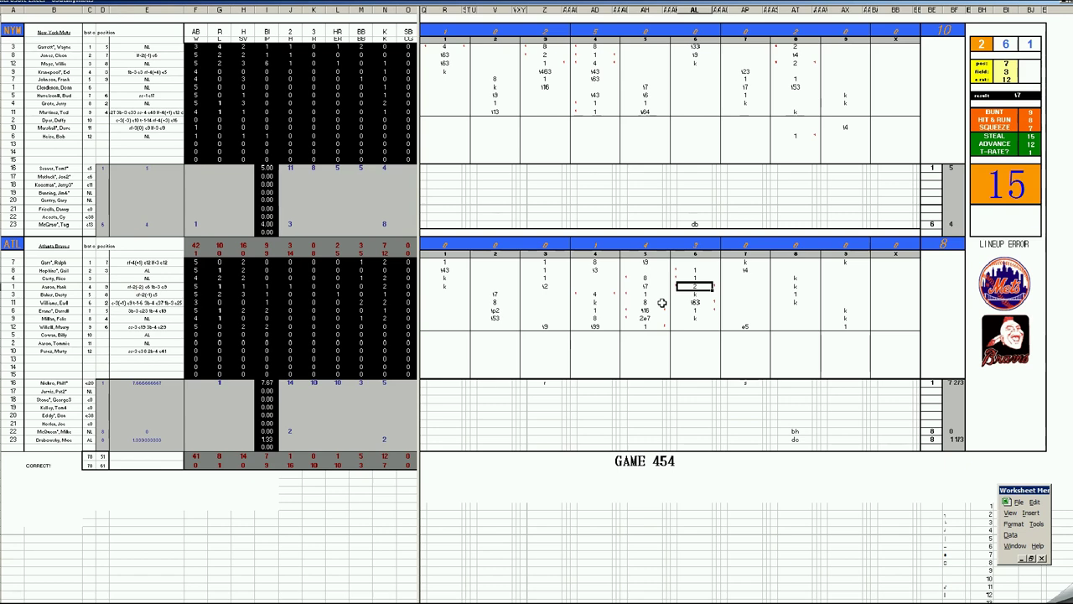
{"action": "left_click", "coordinate": [695, 302]}
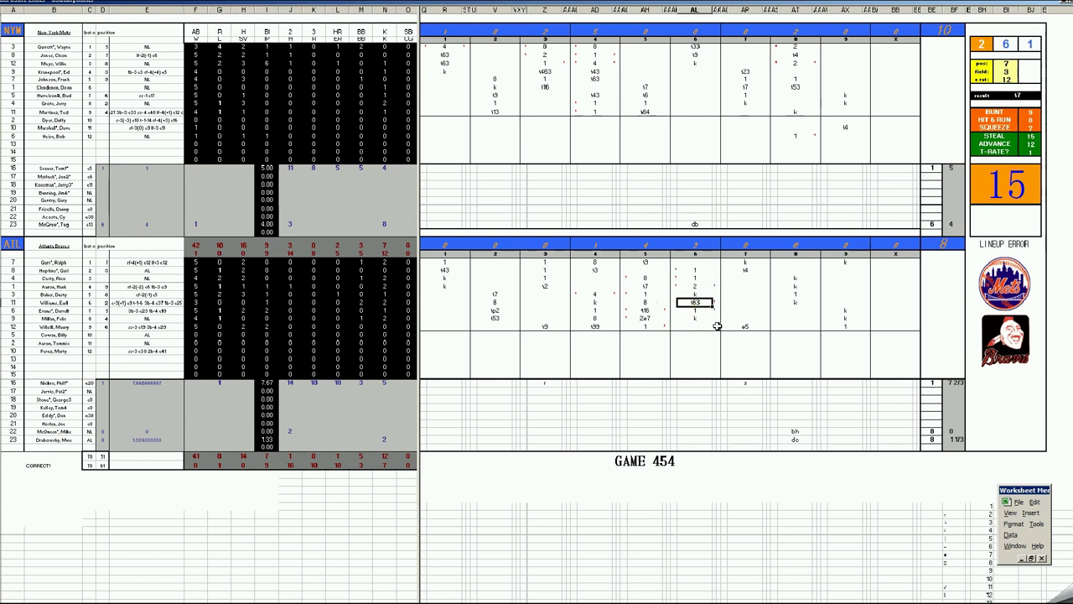
{"action": "left_click", "coordinate": [697, 311]}
Step: Examine the Mets' eighth-inning plays and their last listed reliever's pitching line on the Game 454 scoresheet
{"action": "left_click", "coordinate": [799, 64]}
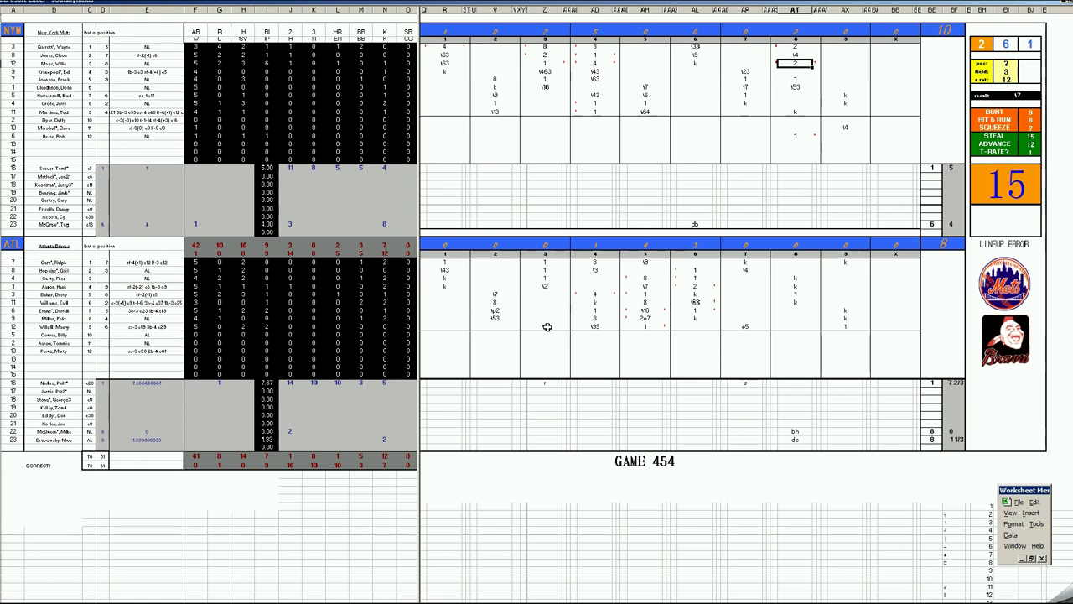
{"action": "left_click", "coordinate": [547, 327]}
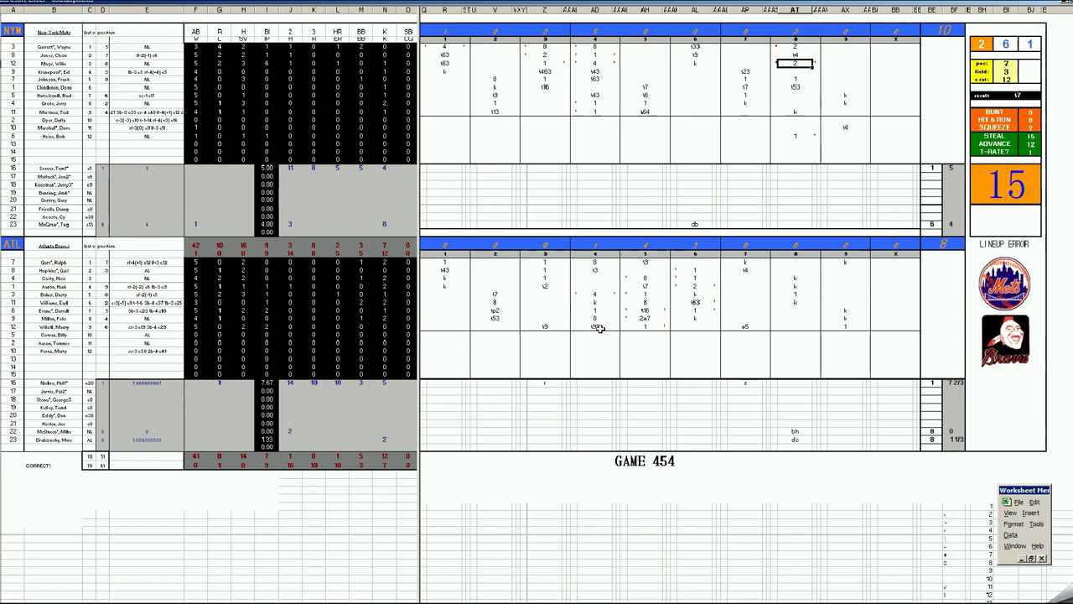
{"action": "left_click", "coordinate": [267, 224]}
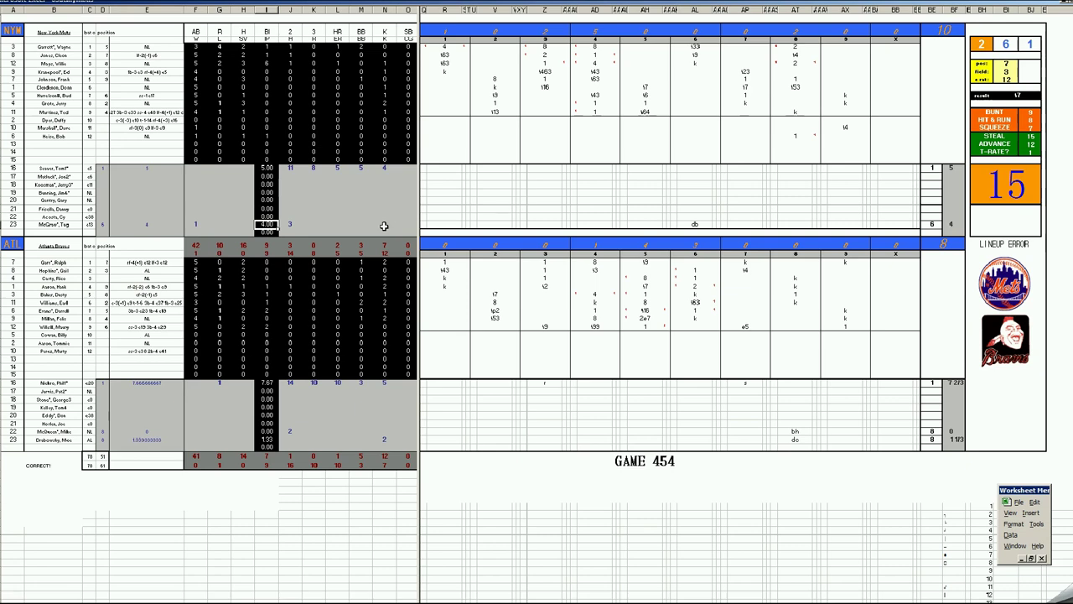
{"action": "left_click", "coordinate": [220, 210]}
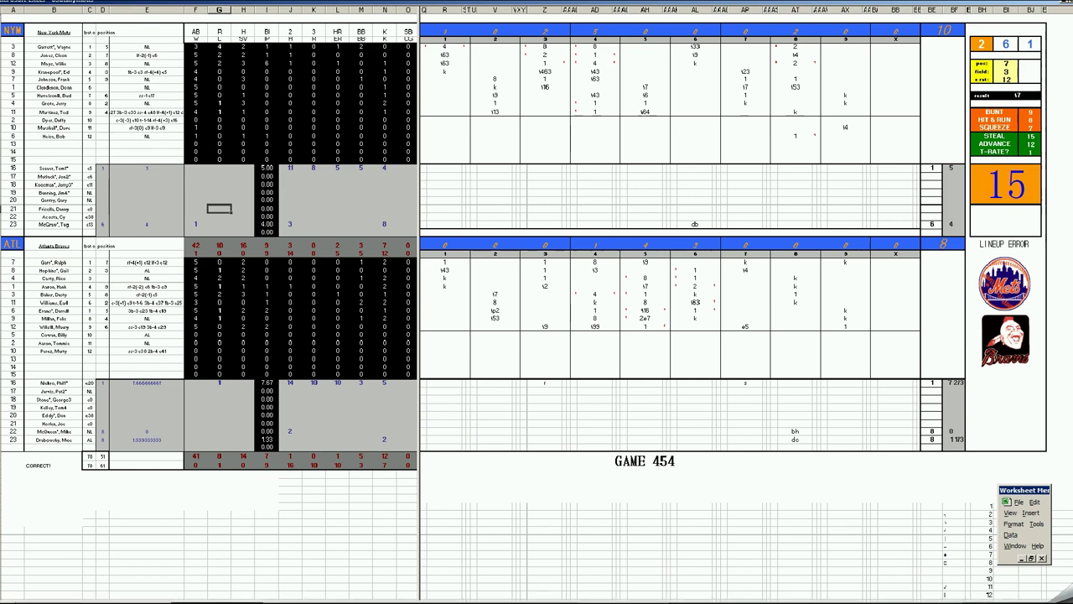
Step: Close the Game 454 scoresheet and return to the league statistics workbook
{"action": "right_click", "coordinate": [216, 600]}
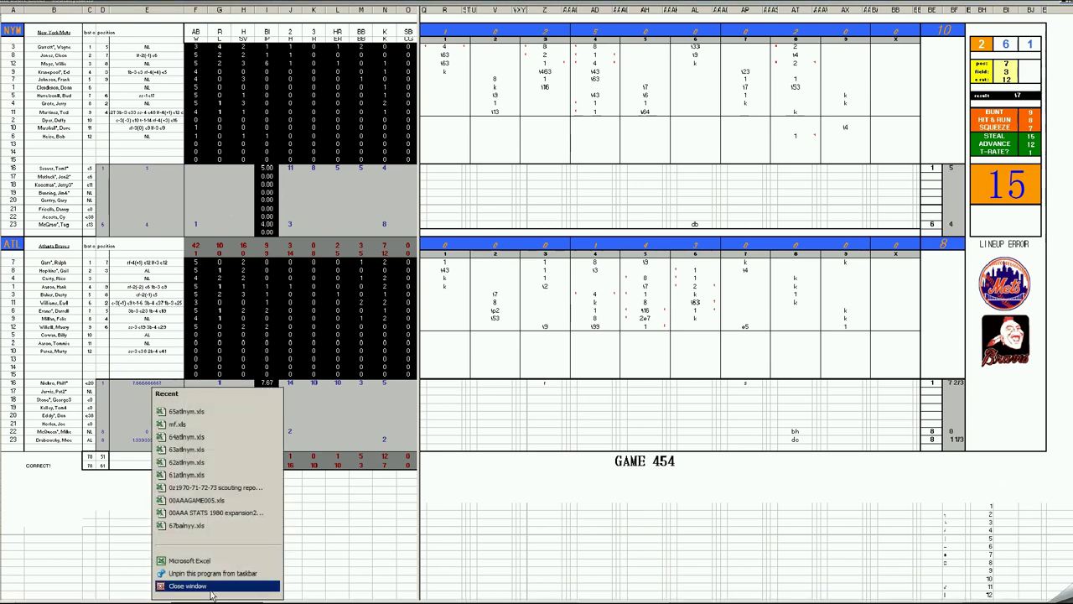
{"action": "left_click", "coordinate": [211, 587]}
{"action": "left_click", "coordinate": [538, 336]}
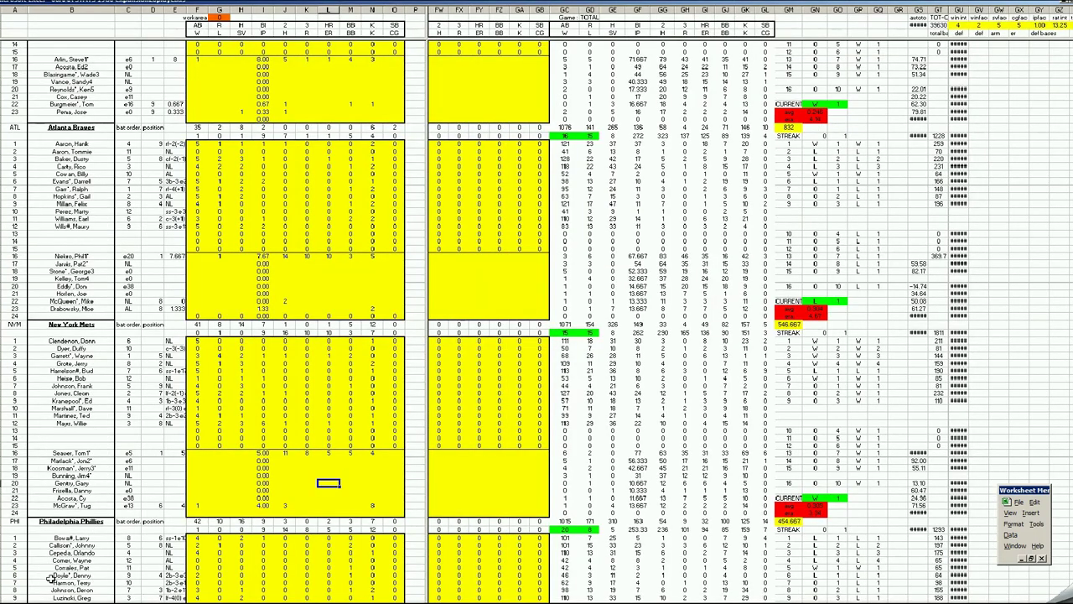
Step: Switch to the standings sheet and examine the NL East and NL Central standings
{"action": "key", "text": "ctrl+Page_Down"}
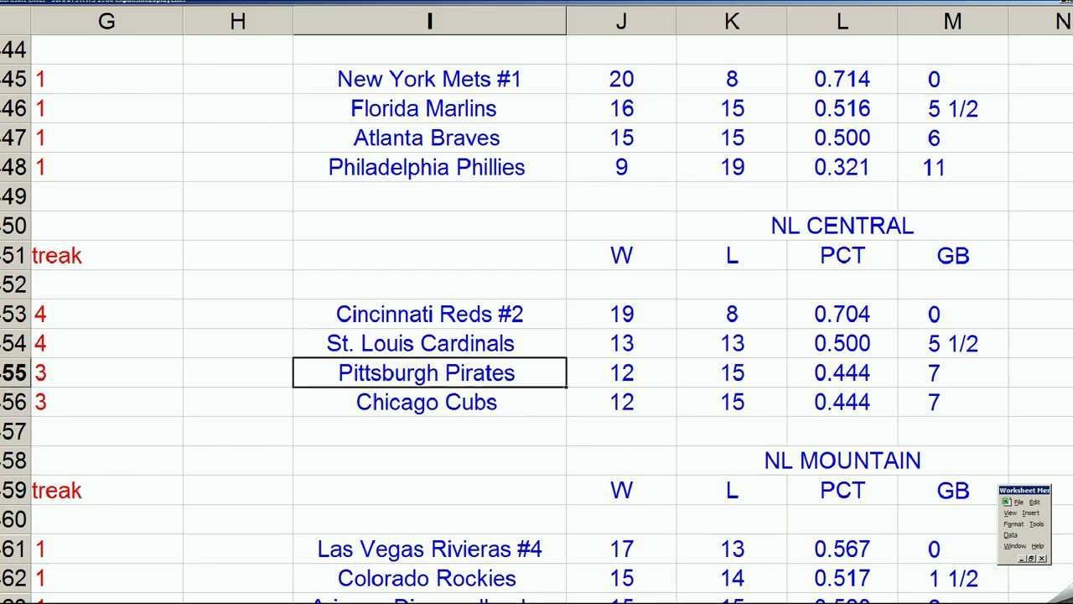
{"action": "left_click", "coordinate": [408, 284]}
{"action": "scroll", "coordinate": [410, 283], "scroll_direction": "up", "scroll_amount": 1}
{"action": "left_click", "coordinate": [503, 167]}
{"action": "left_click", "coordinate": [612, 169]}
{"action": "left_click", "coordinate": [486, 166]}
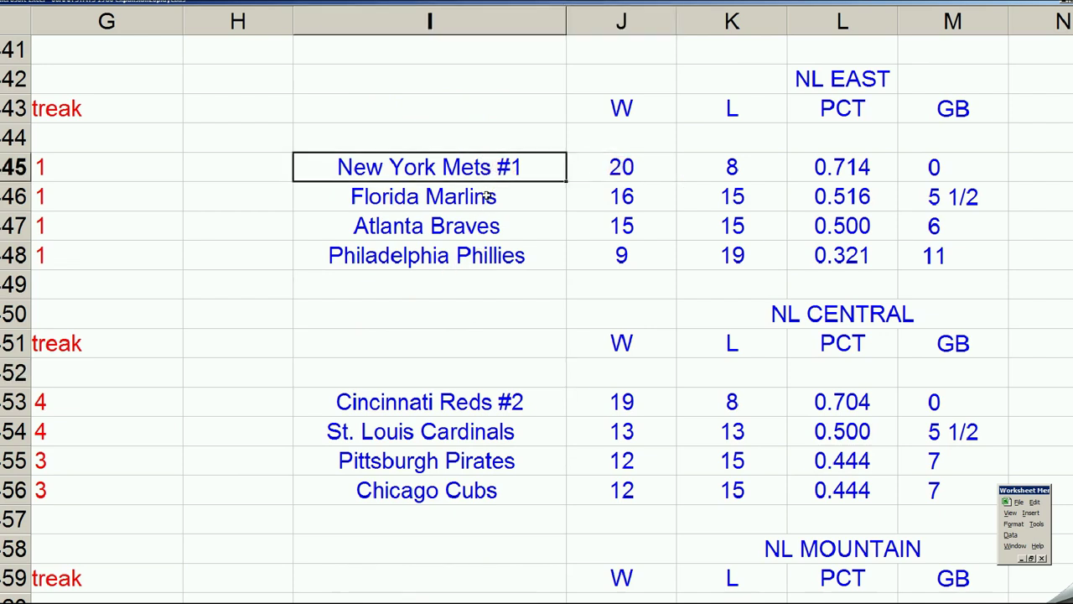
{"action": "left_click", "coordinate": [508, 404]}
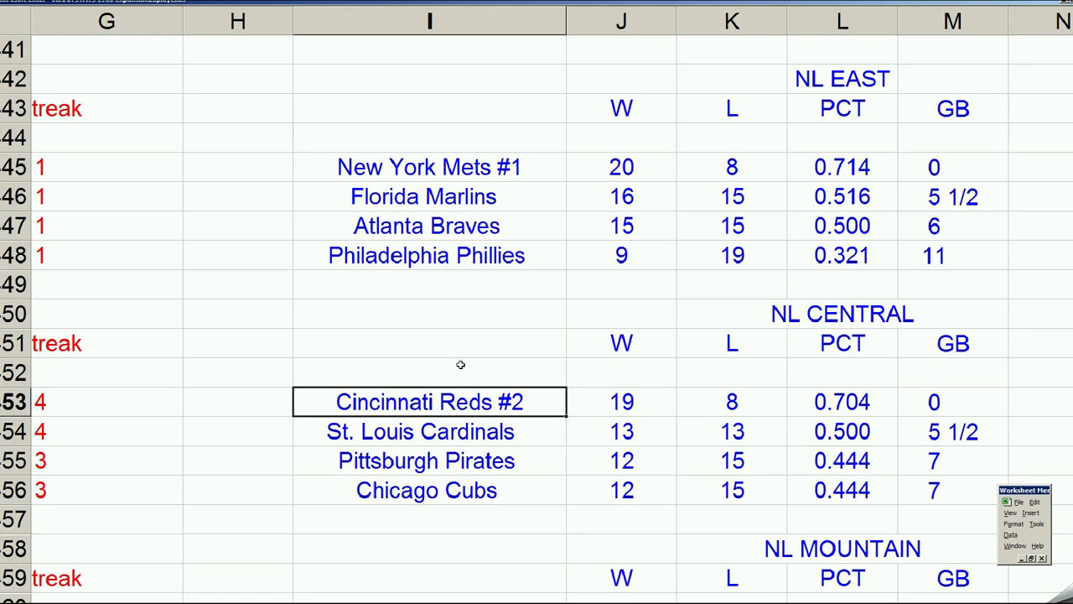
{"action": "left_click", "coordinate": [492, 437]}
{"action": "scroll", "coordinate": [492, 442], "scroll_direction": "down", "scroll_amount": 1}
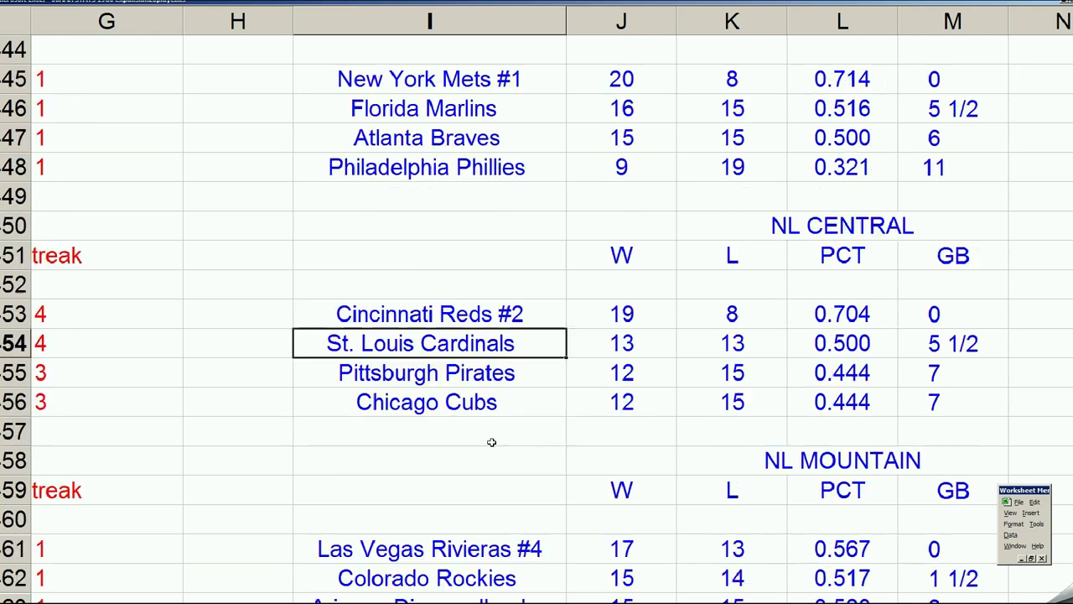
Step: Examine the NL Mountain and NL West standings, comparing the Houston Astros' and San Francisco Giants' records
{"action": "scroll", "coordinate": [491, 442], "scroll_direction": "down", "scroll_amount": 4}
{"action": "left_click", "coordinate": [540, 432]}
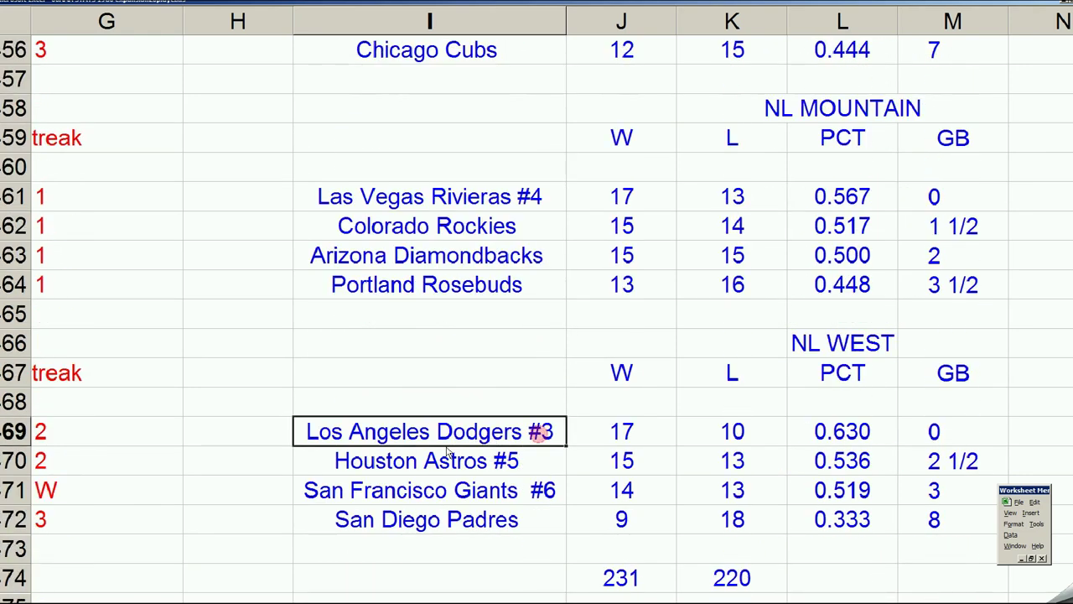
{"action": "left_click", "coordinate": [528, 204]}
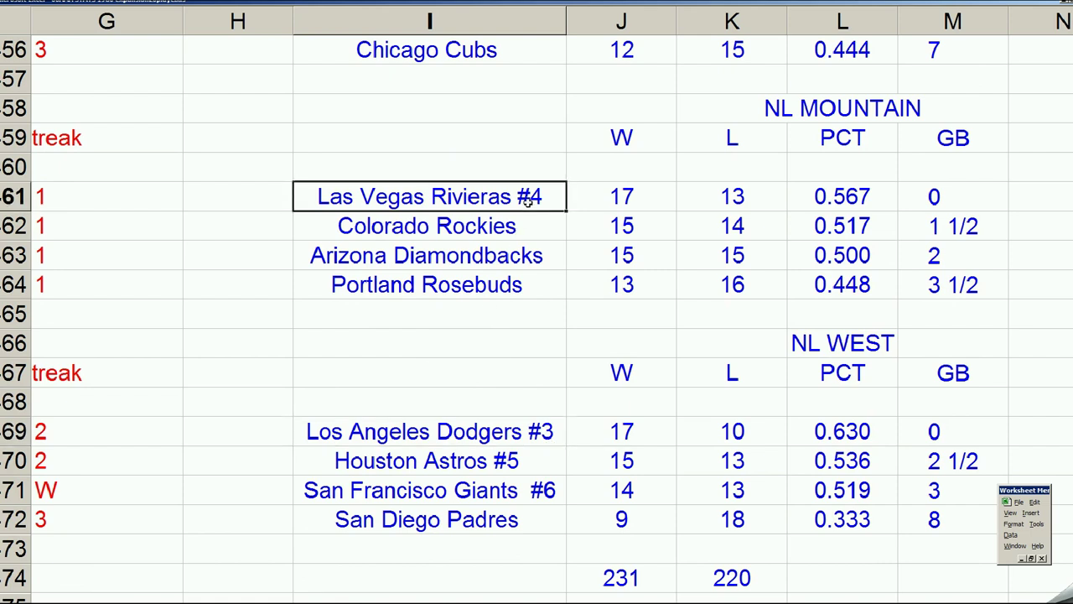
{"action": "left_click", "coordinate": [484, 457]}
{"action": "left_click", "coordinate": [489, 482]}
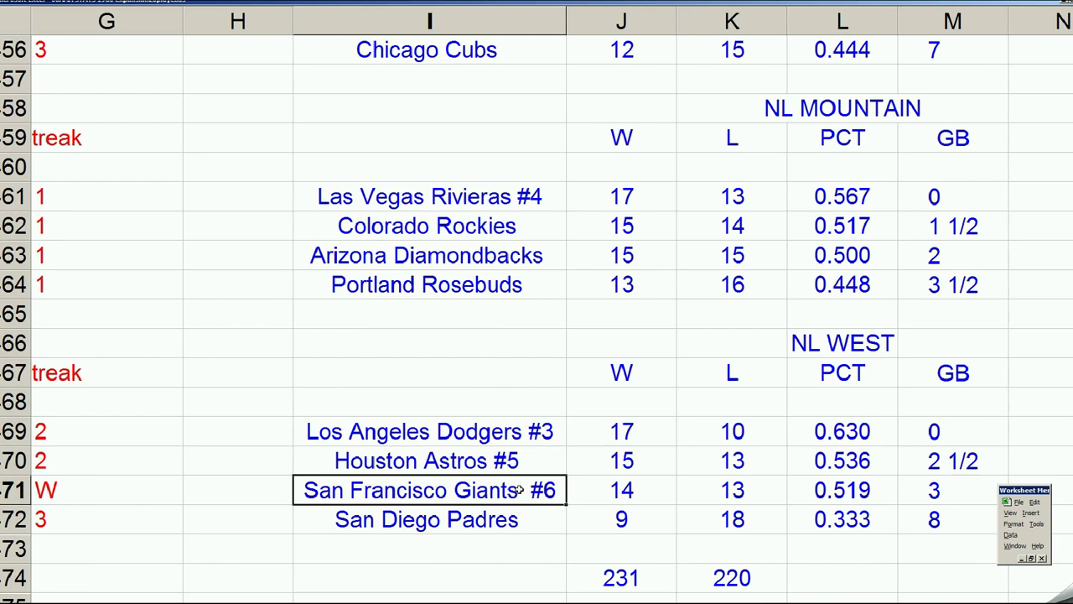
{"action": "left_click", "coordinate": [476, 459]}
{"action": "left_click", "coordinate": [475, 486]}
{"action": "left_click", "coordinate": [517, 465]}
{"action": "left_click", "coordinate": [542, 489]}
{"action": "left_click", "coordinate": [508, 463]}
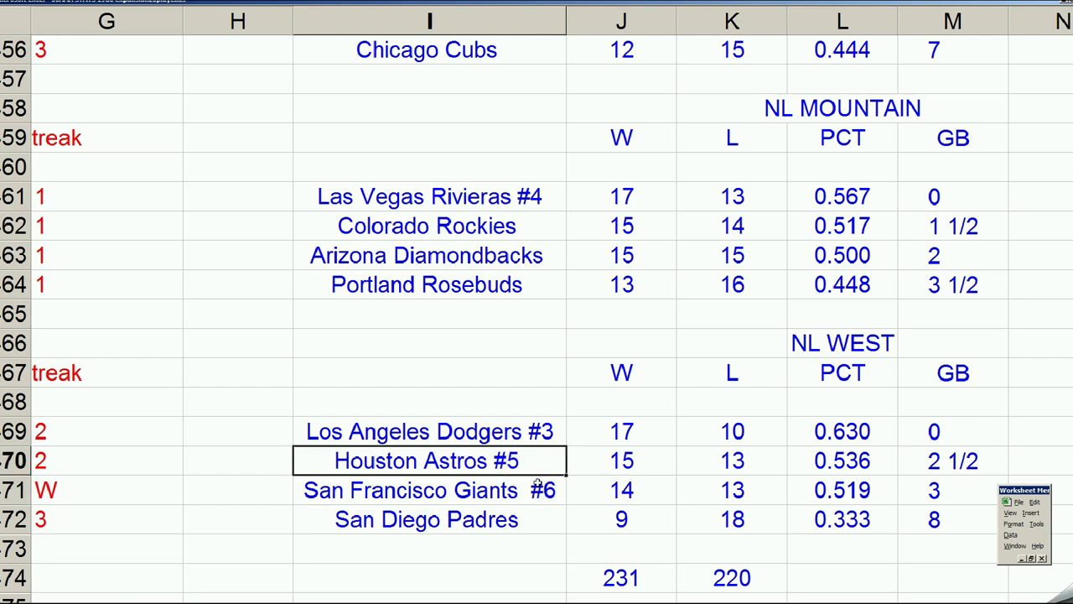
{"action": "left_click", "coordinate": [540, 484]}
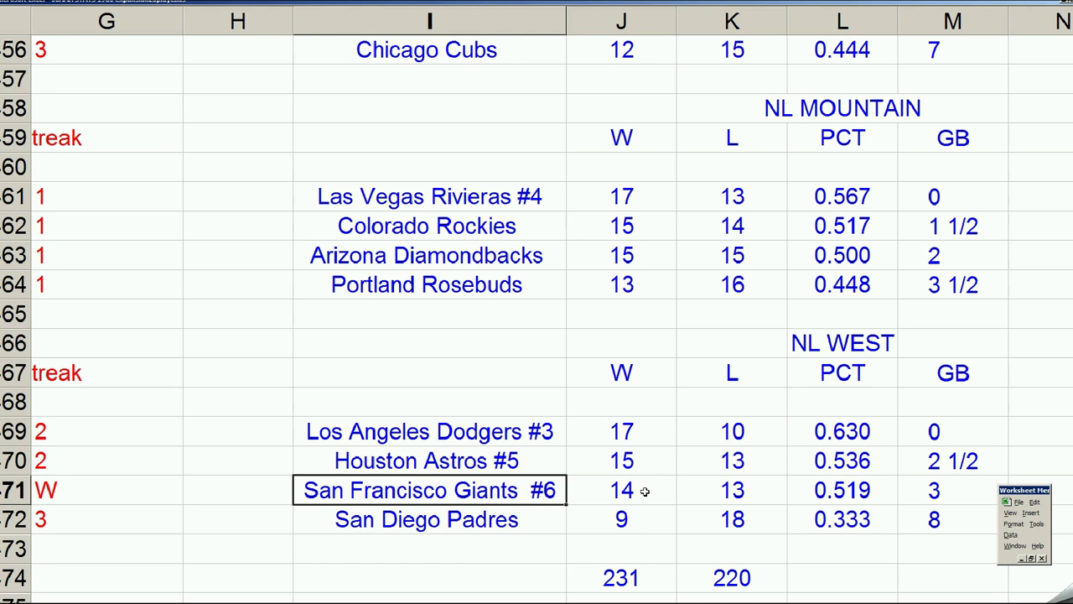
{"action": "left_click_drag", "start_coordinate": [647, 489], "coordinate": [695, 490]}
{"action": "left_click", "coordinate": [662, 464]}
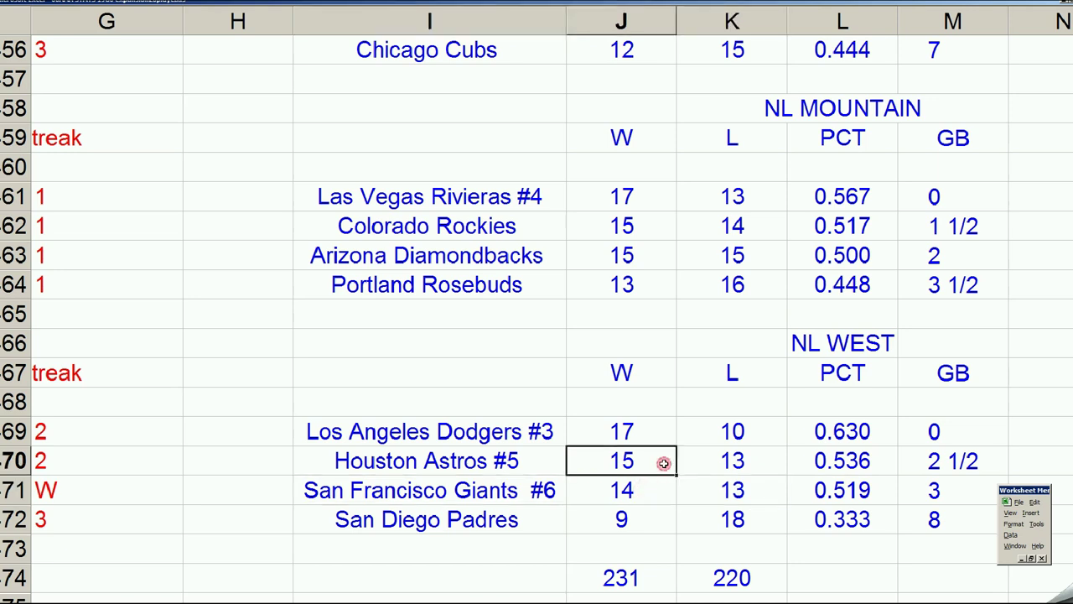
Step: Compare the records of the non-leading NL teams, including the Diamondbacks, Rockies, Cardinals, Marlins, Braves and Pirates
{"action": "scroll", "coordinate": [506, 342], "scroll_direction": "up", "scroll_amount": 1}
{"action": "left_click", "coordinate": [520, 344]}
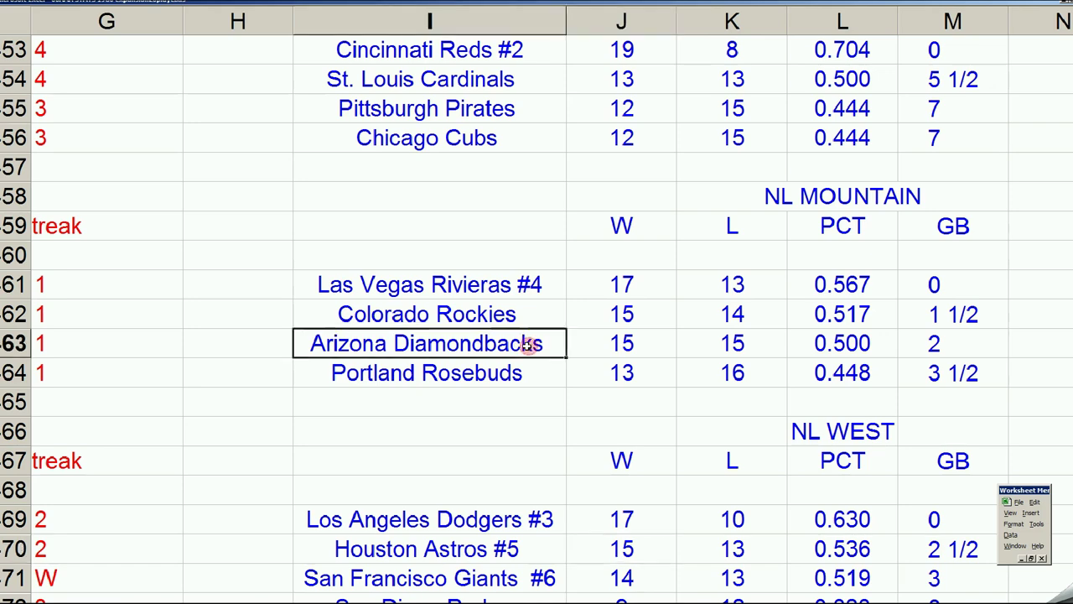
{"action": "left_click", "coordinate": [522, 315]}
{"action": "scroll", "coordinate": [524, 314], "scroll_direction": "up", "scroll_amount": 2}
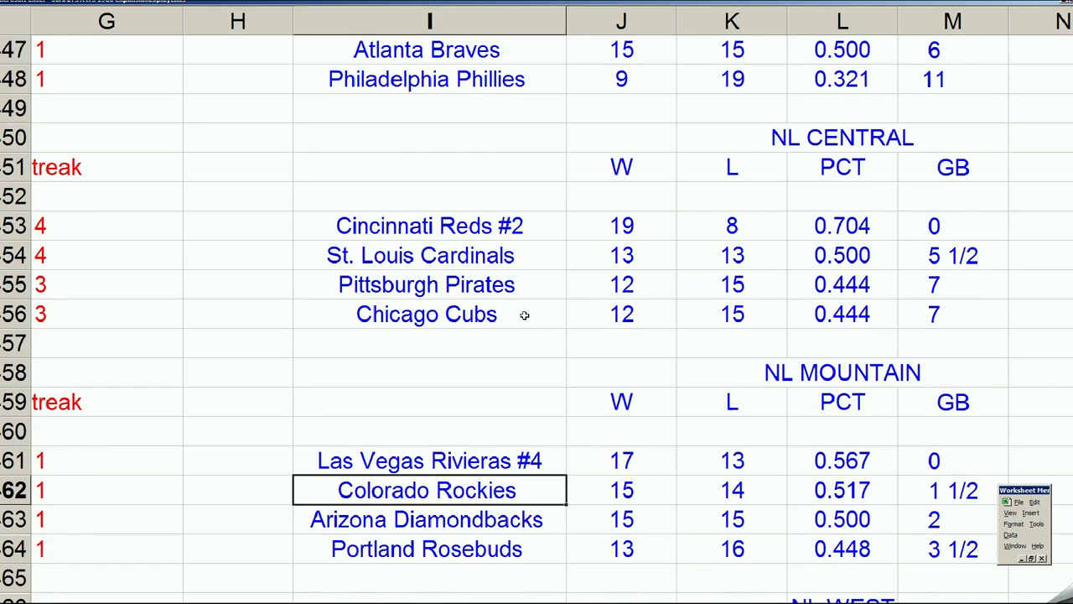
{"action": "left_click", "coordinate": [525, 256]}
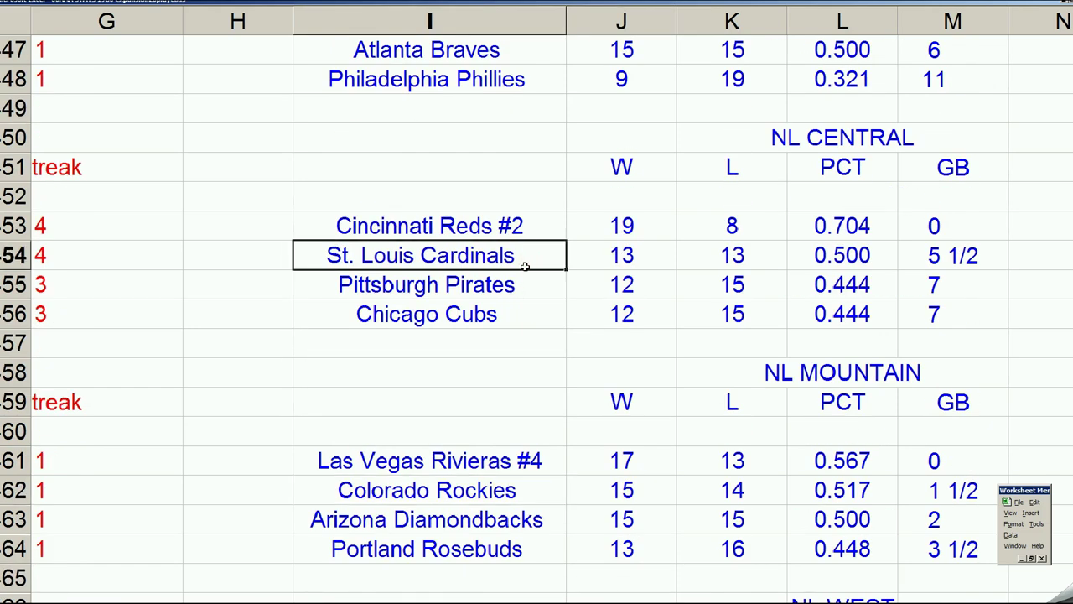
{"action": "scroll", "coordinate": [524, 264], "scroll_direction": "up", "scroll_amount": 2}
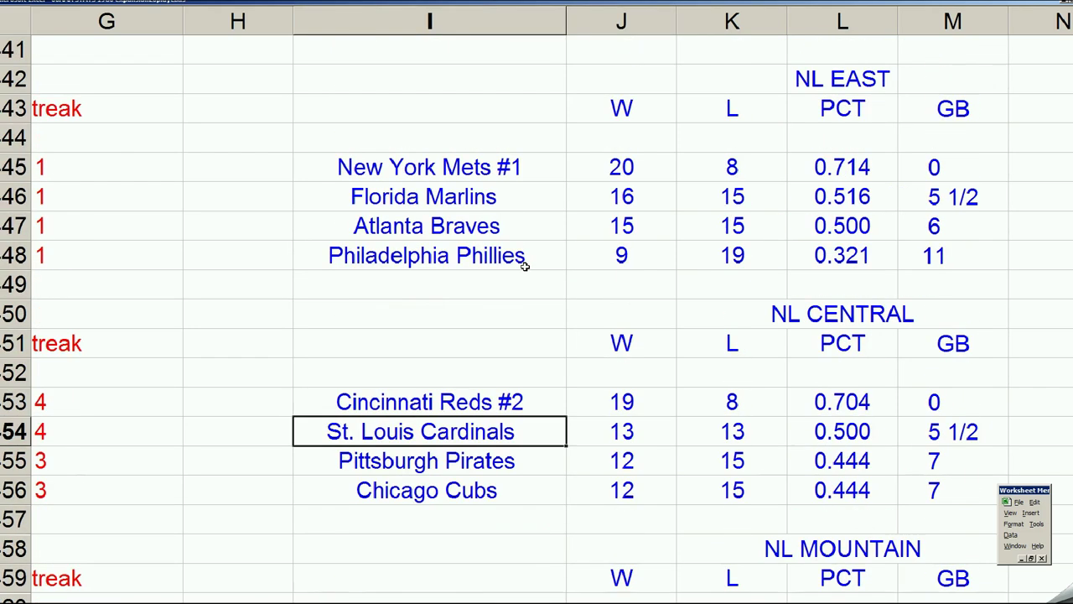
{"action": "left_click", "coordinate": [528, 203]}
{"action": "left_click", "coordinate": [522, 224]}
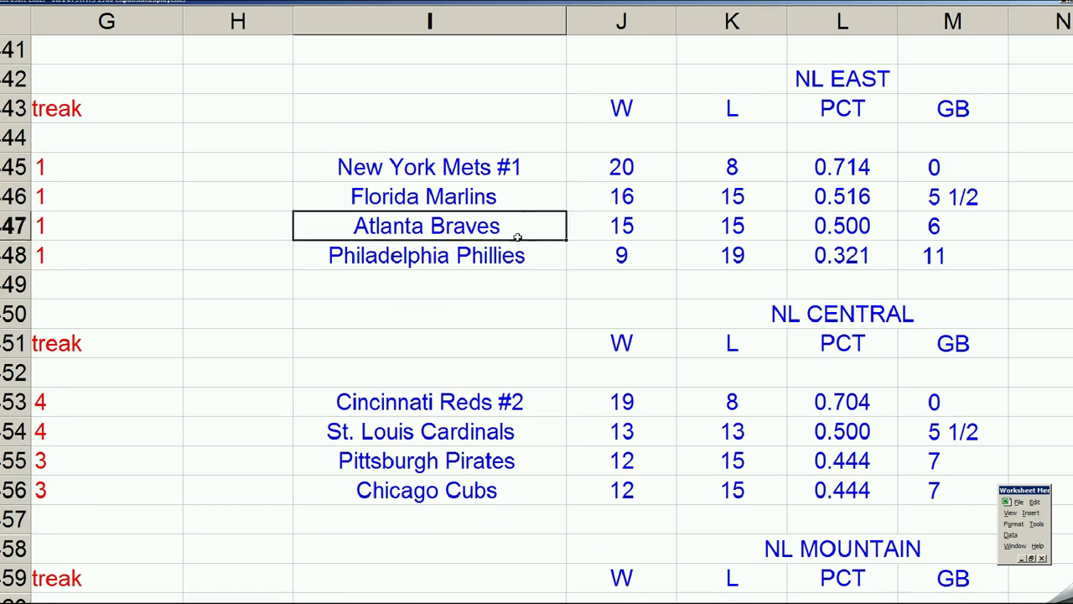
{"action": "left_click", "coordinate": [498, 460]}
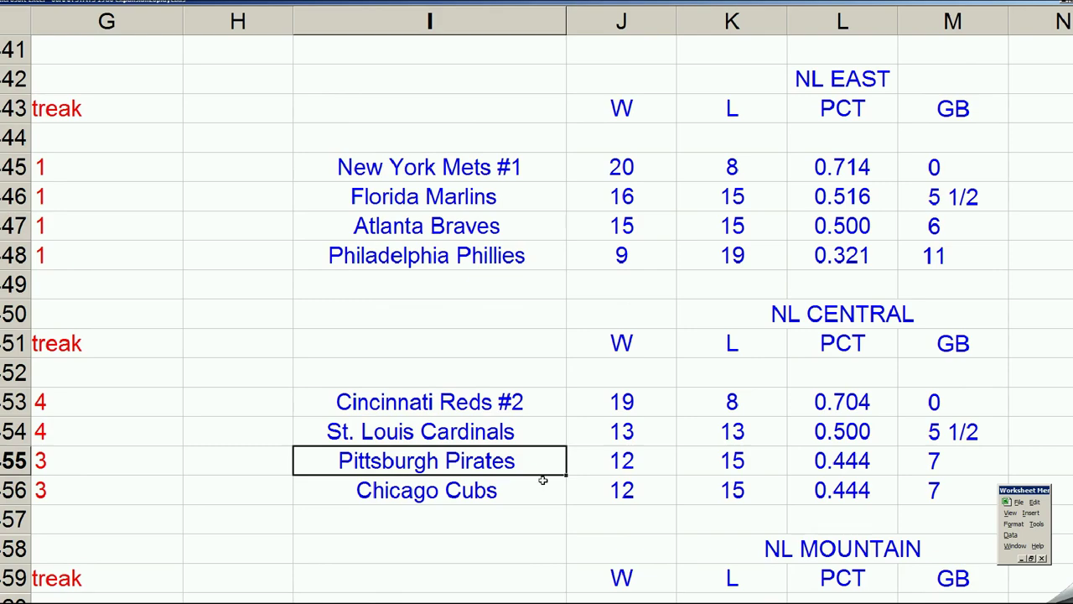
{"action": "scroll", "coordinate": [542, 479], "scroll_direction": "down", "scroll_amount": 6}
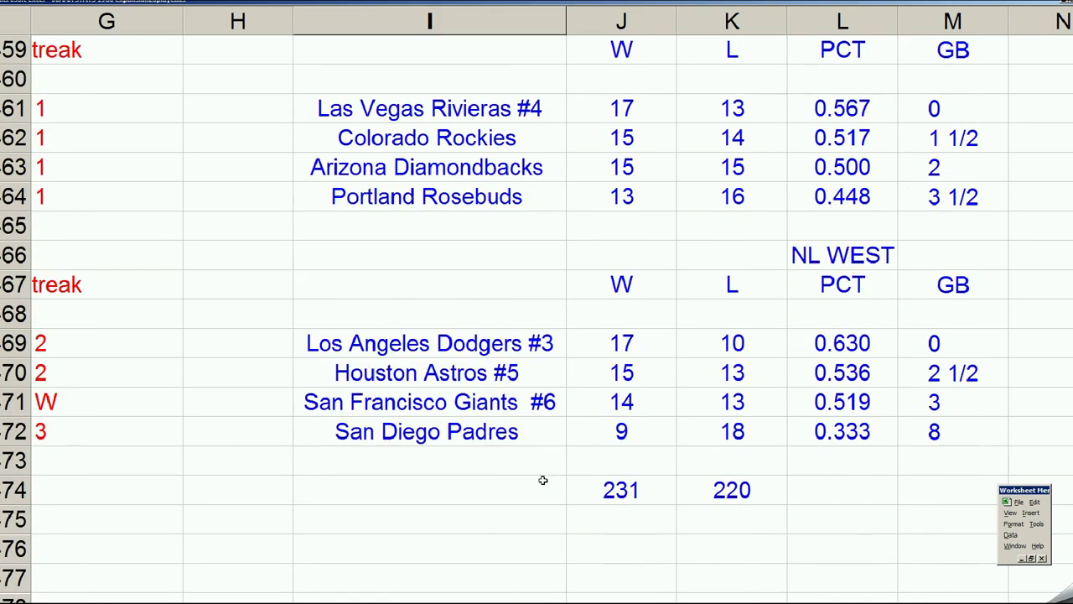
{"action": "scroll", "coordinate": [541, 407], "scroll_direction": "up", "scroll_amount": 6}
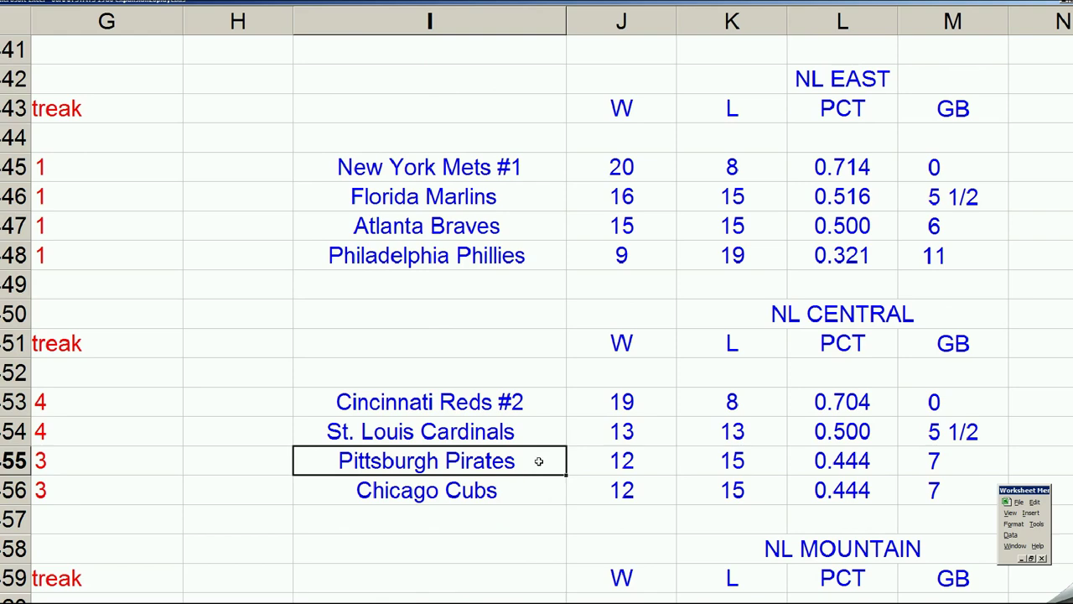
{"action": "scroll", "coordinate": [539, 462], "scroll_direction": "down", "scroll_amount": 5}
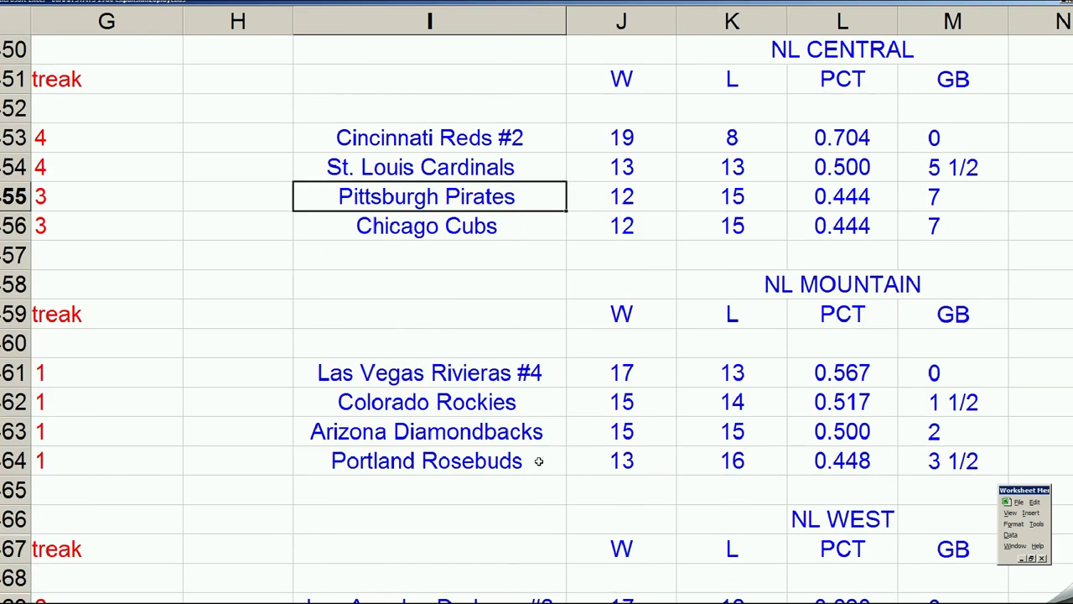